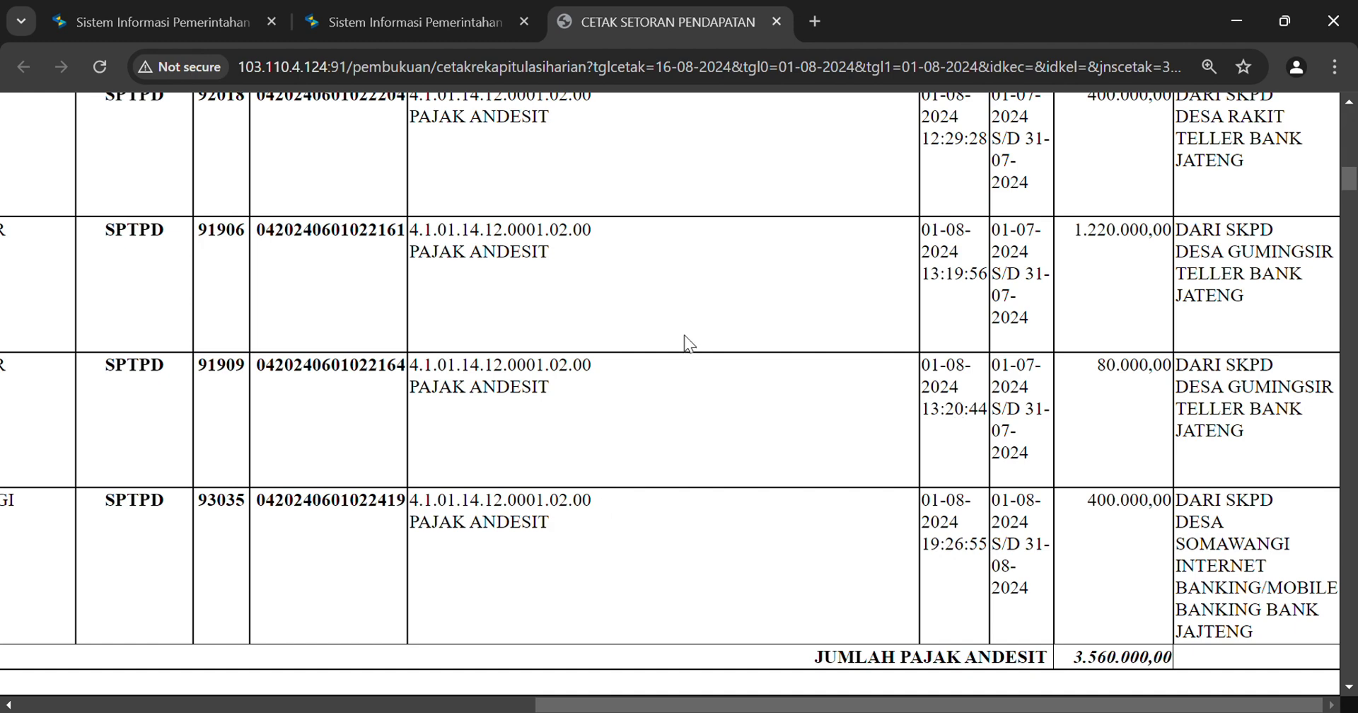
After checking the 3.560.000,00 Pajak Andesit total, switch back to the SIPD dashboard tab
left_click(394, 11)
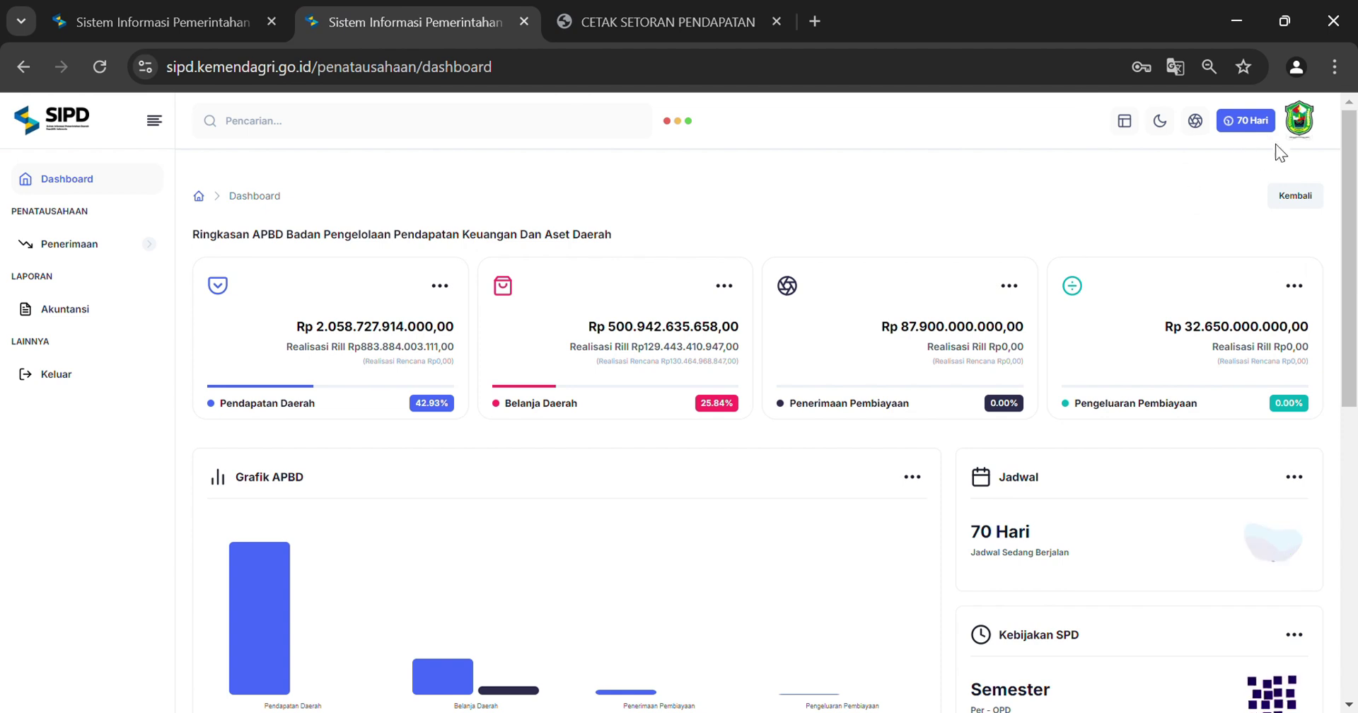
Glance at the user profile, then open the Penerimaan > STBP > Pendapatan list
left_click(1298, 126)
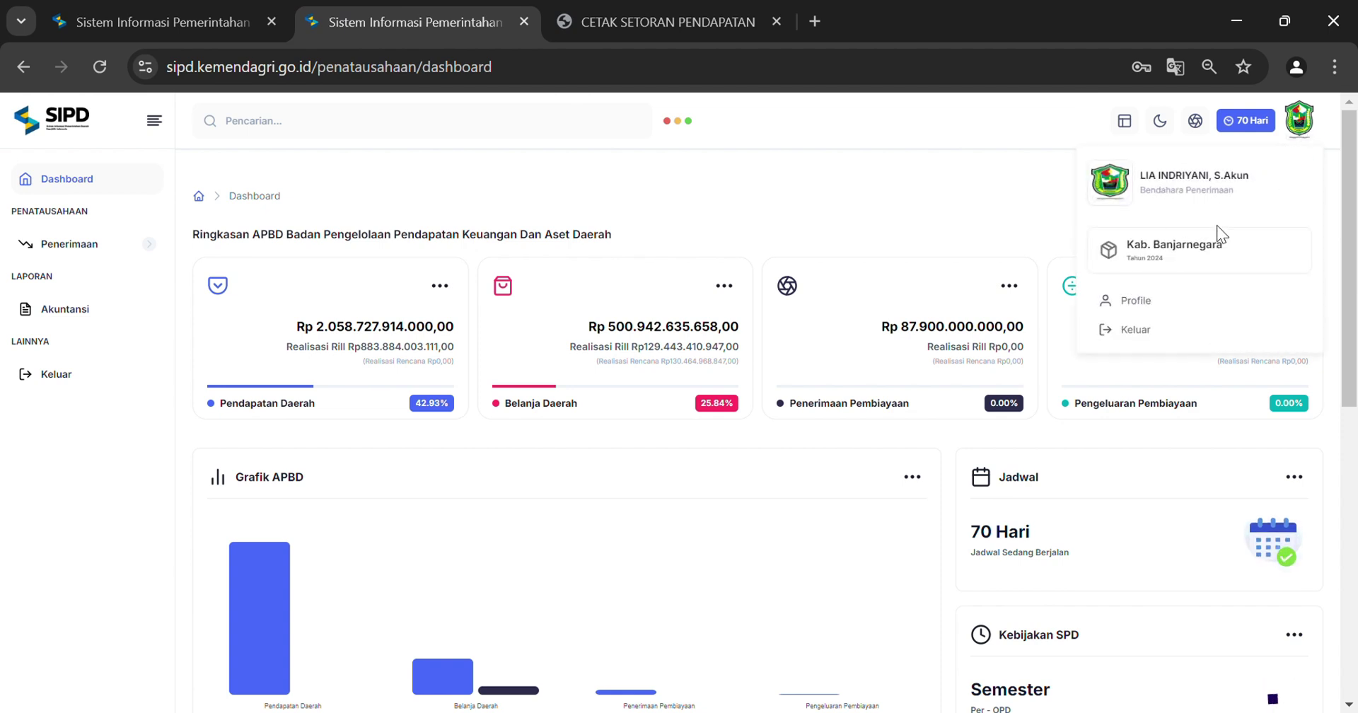
left_click(987, 186)
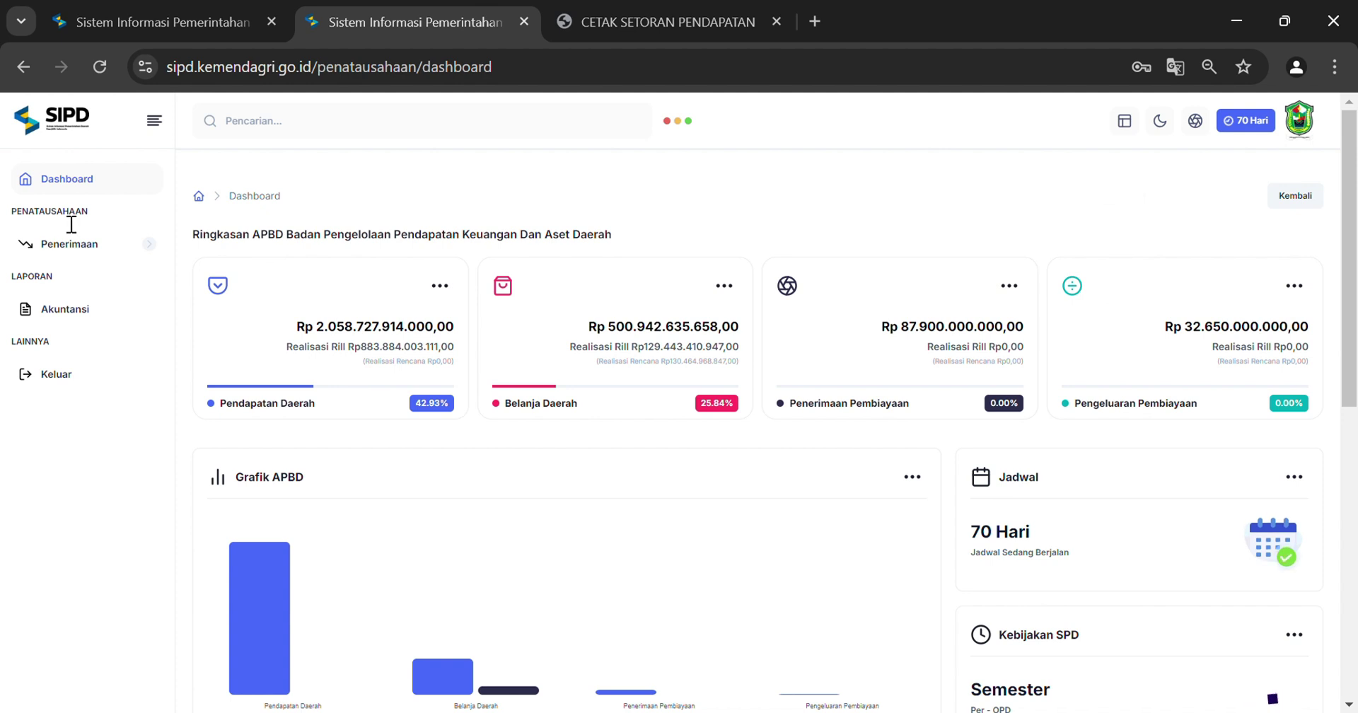
left_click(89, 249)
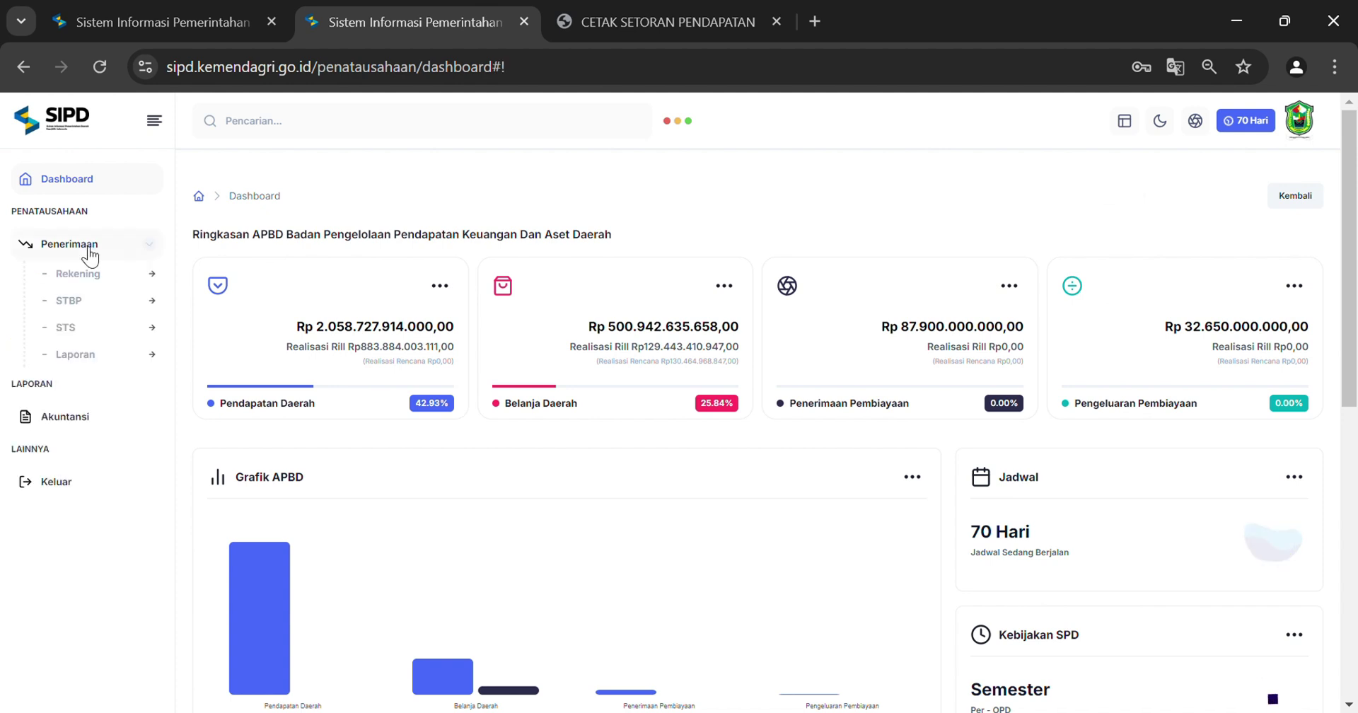
left_click(101, 306)
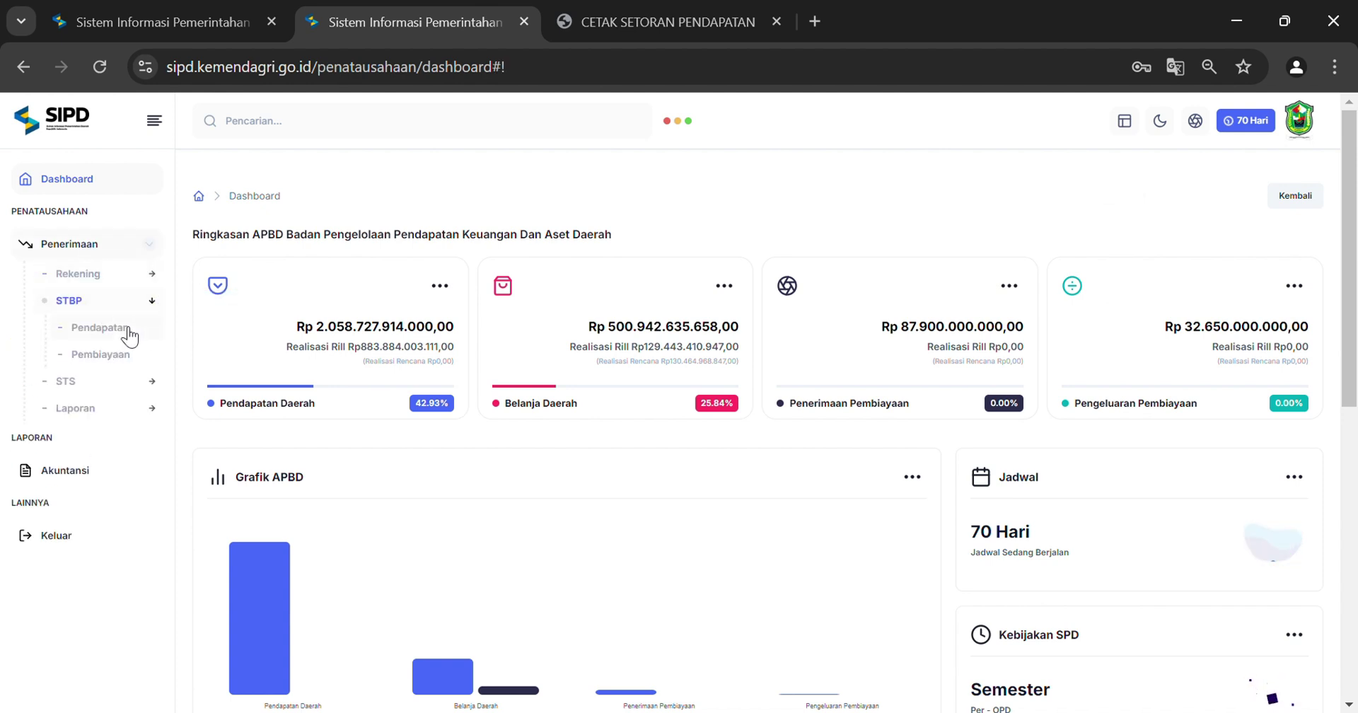
left_click(134, 327)
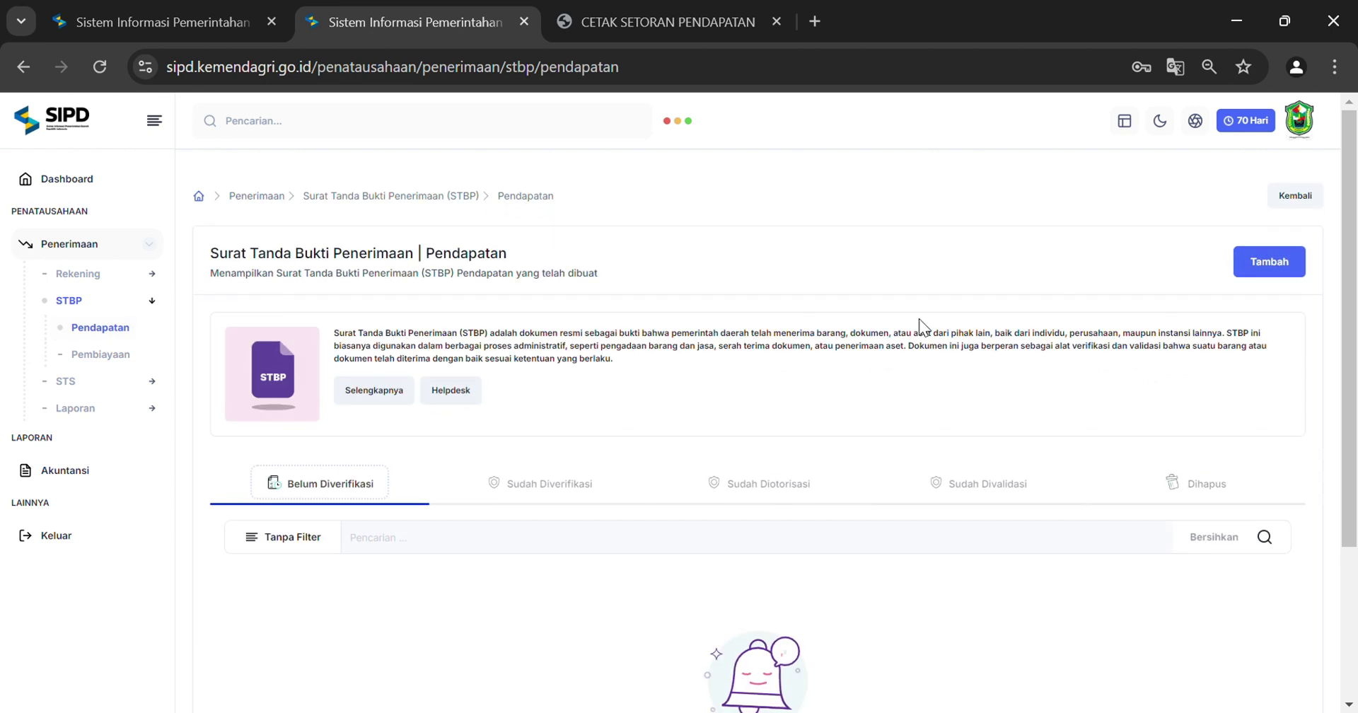
Start a new STBP Pendapatan for Sub SKPD Badan Pengelolaan Pendapatan Keuangan Dan Aset Daerah
left_click(1273, 265)
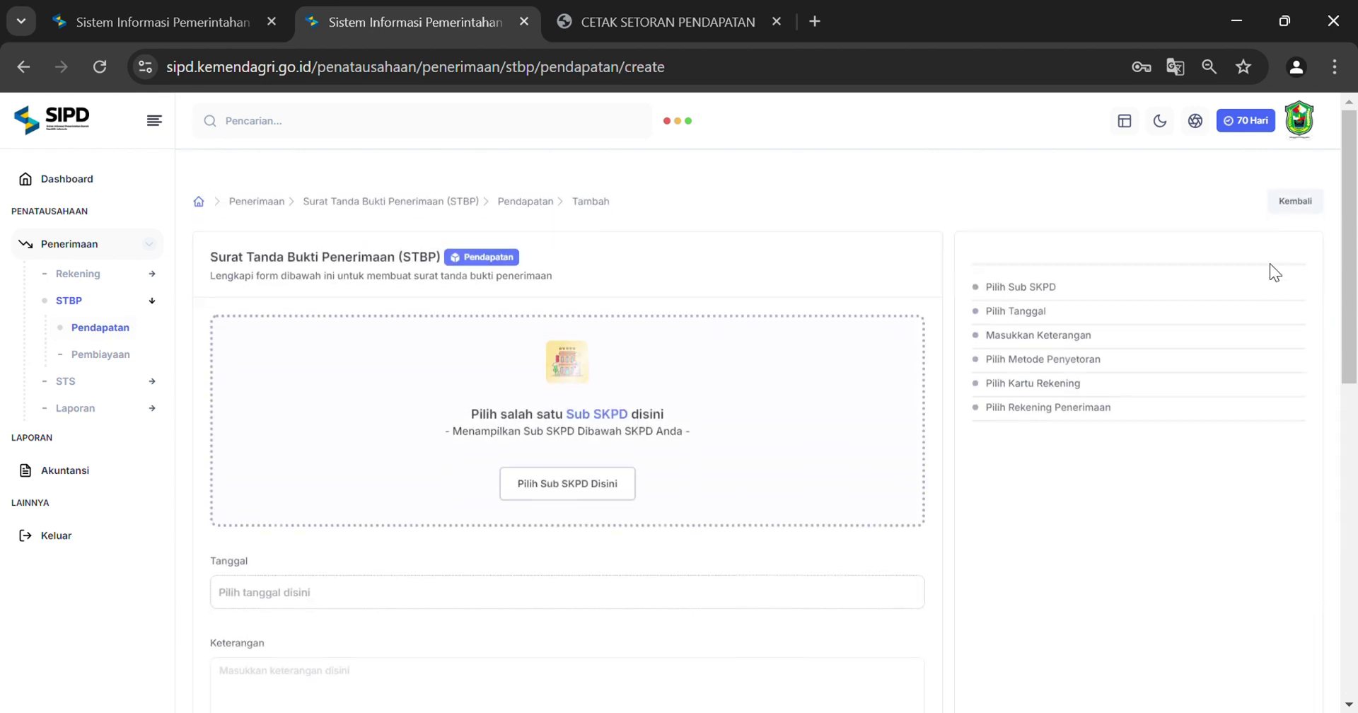
scroll(587, 216, "down", 2)
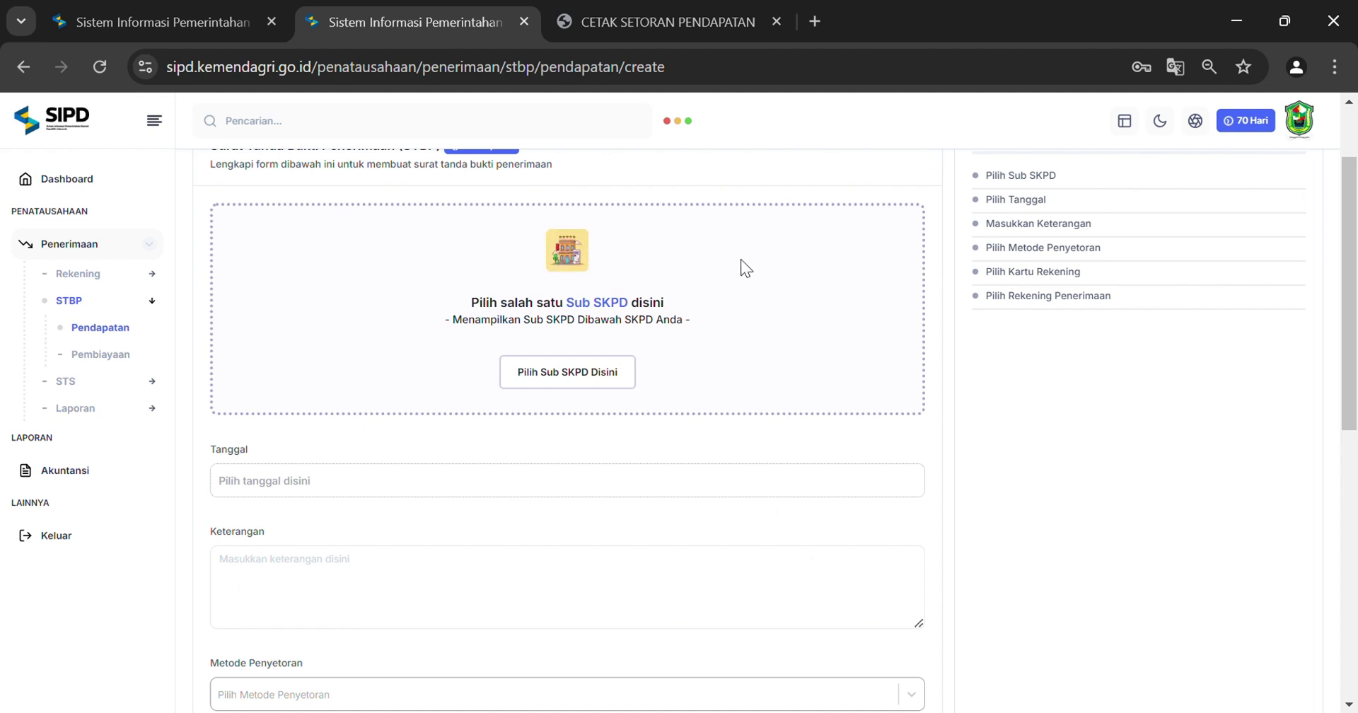
left_click(569, 382)
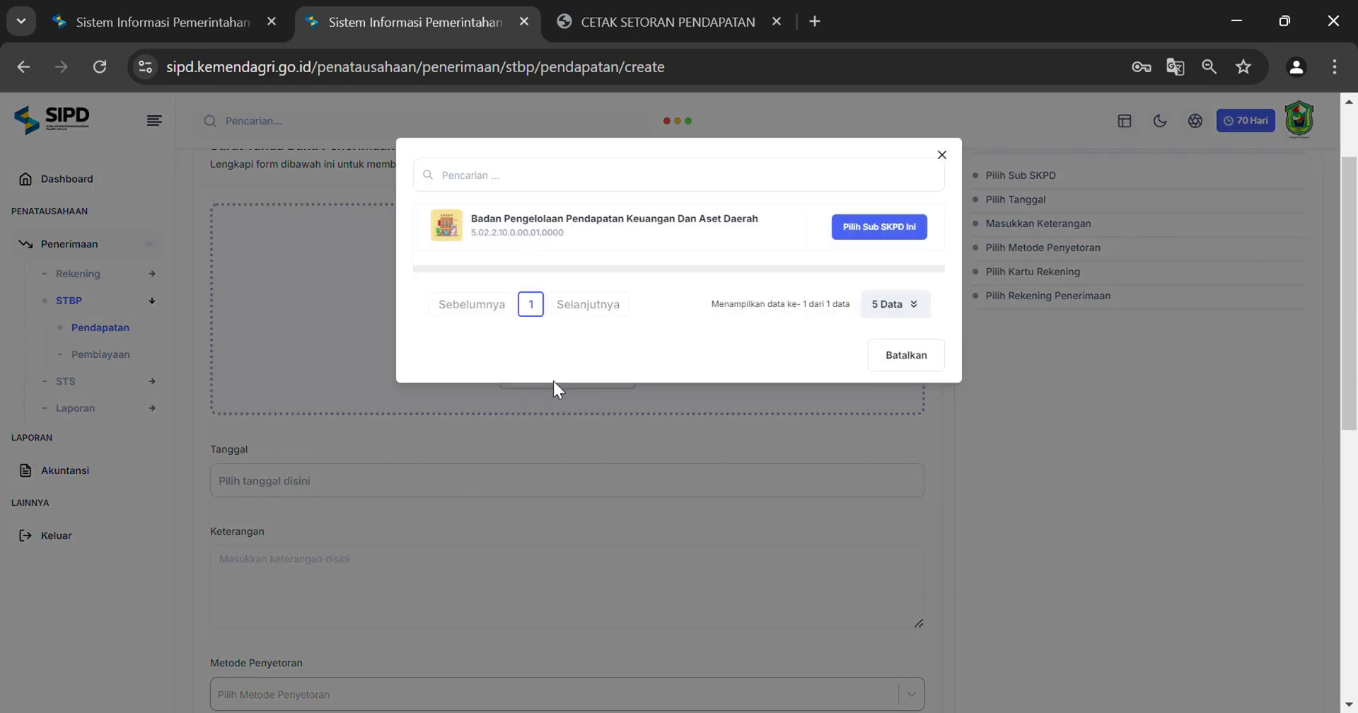
left_click(910, 236)
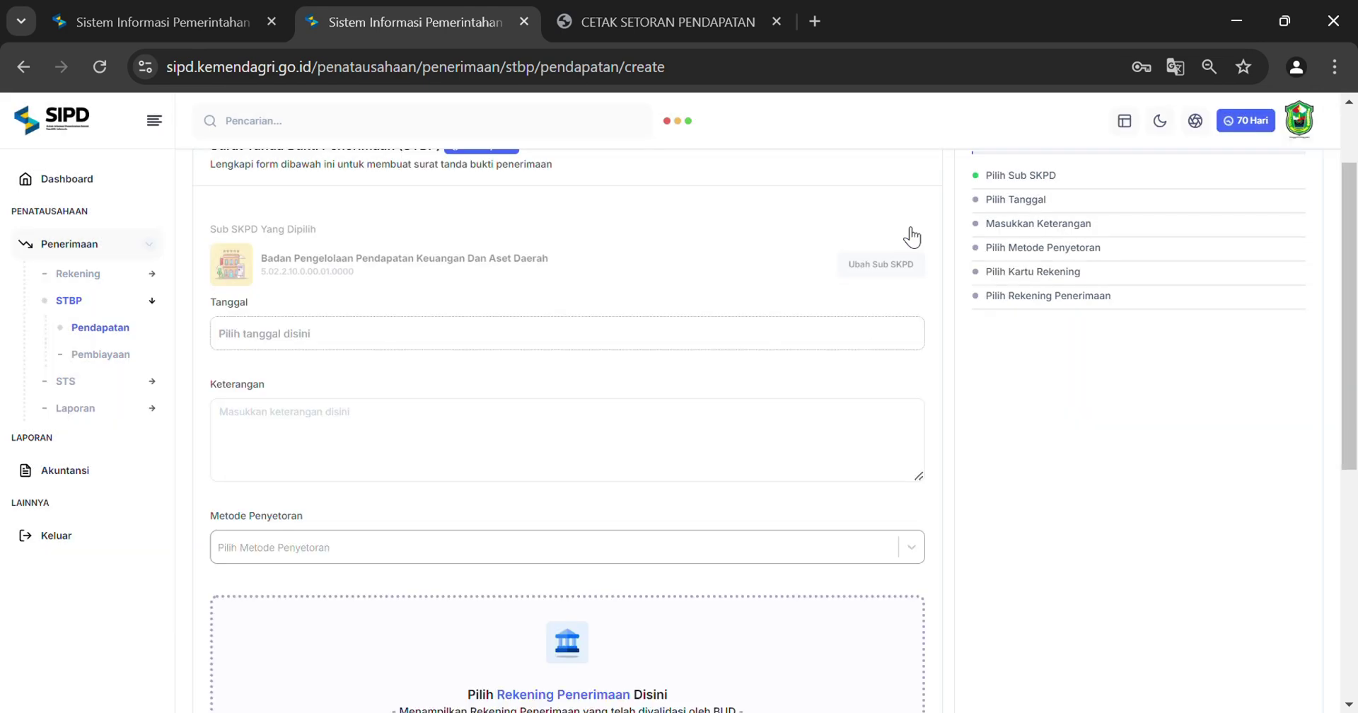
Date the STBP 1 August 2024 and copy PAJAK ANDESIT from the report into Keterangan
left_click(327, 350)
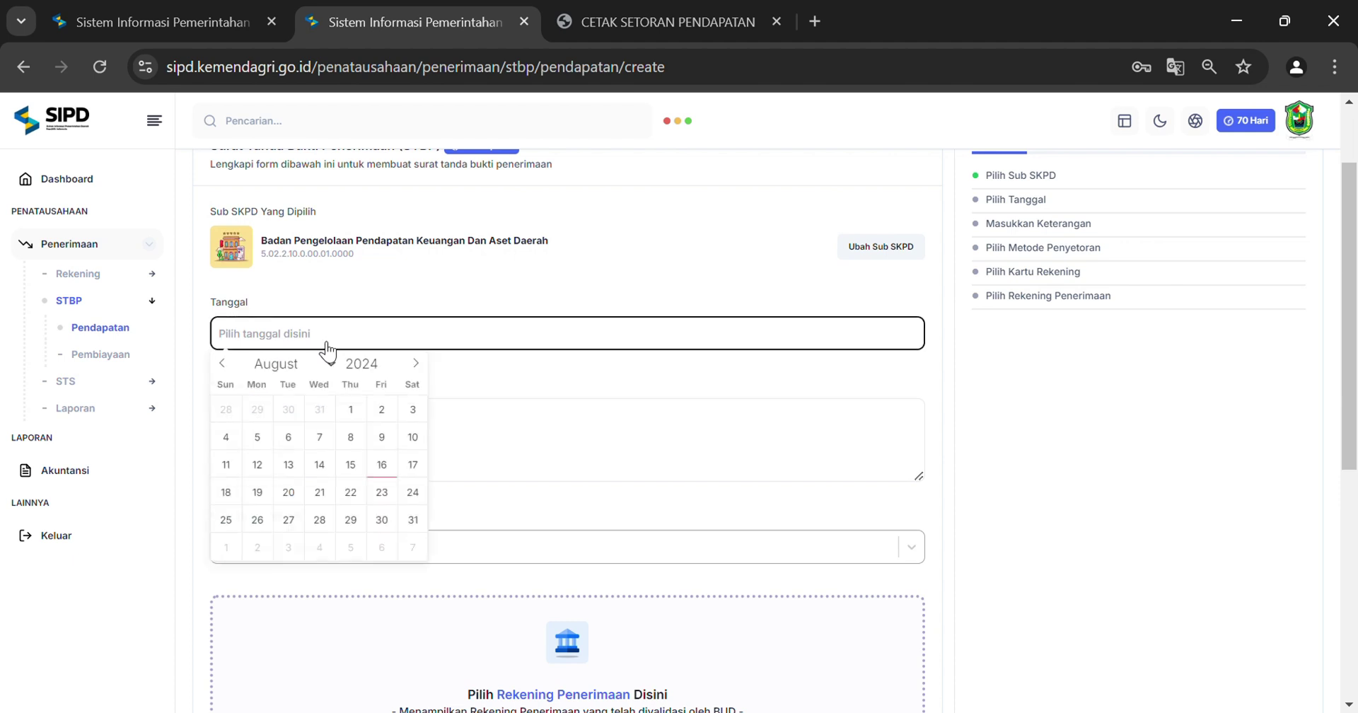
left_click(350, 412)
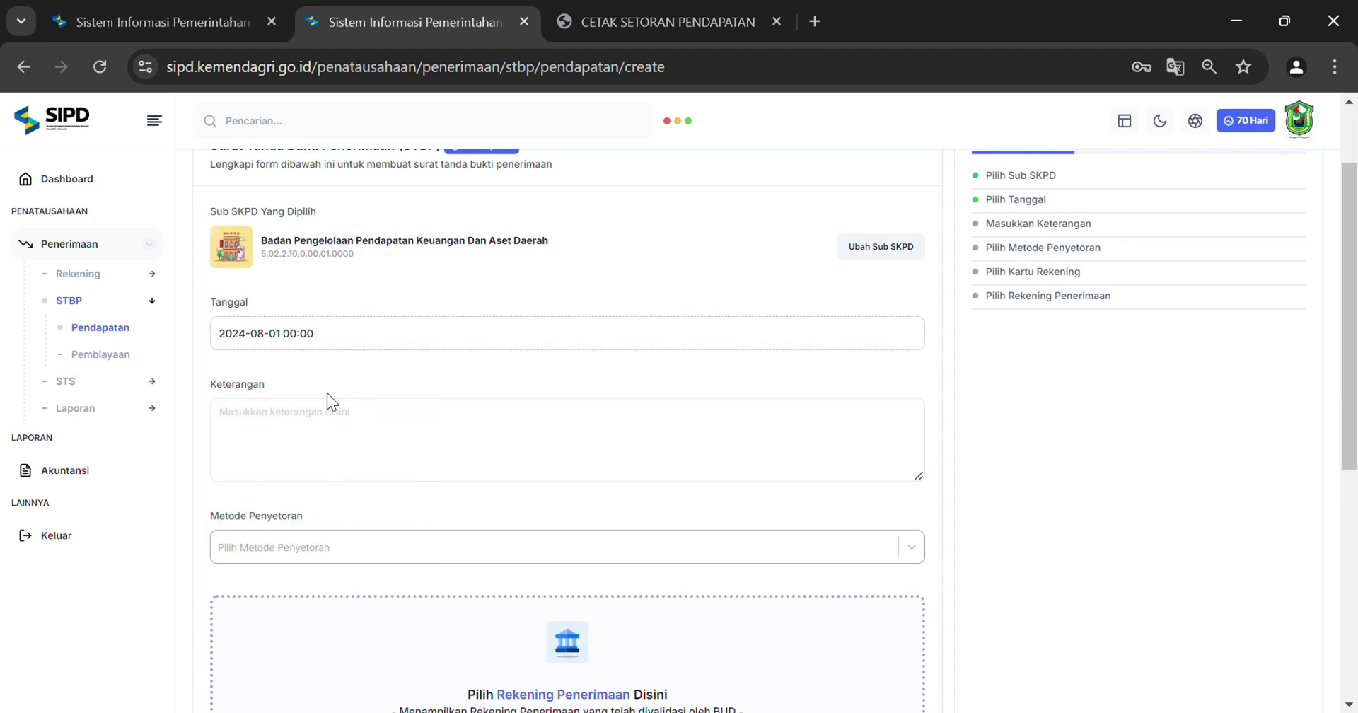
scroll(327, 395, "down", 2)
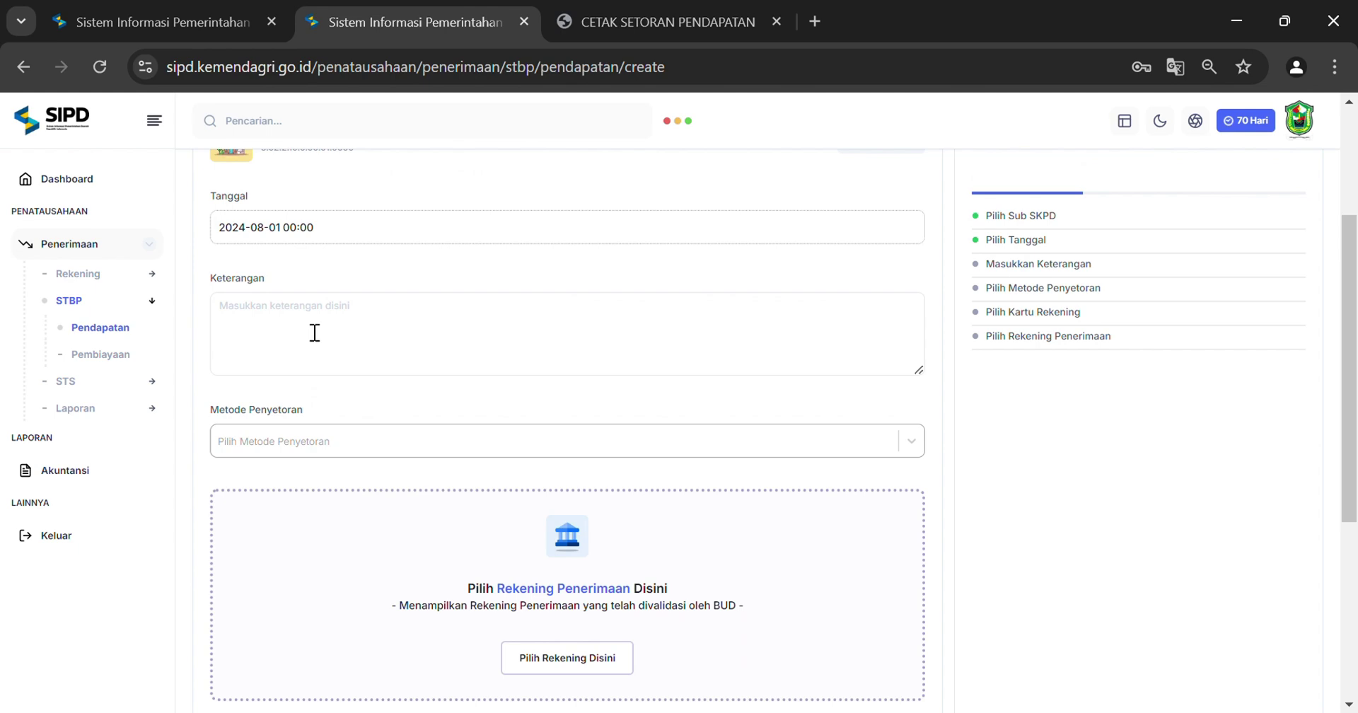
left_click(653, 12)
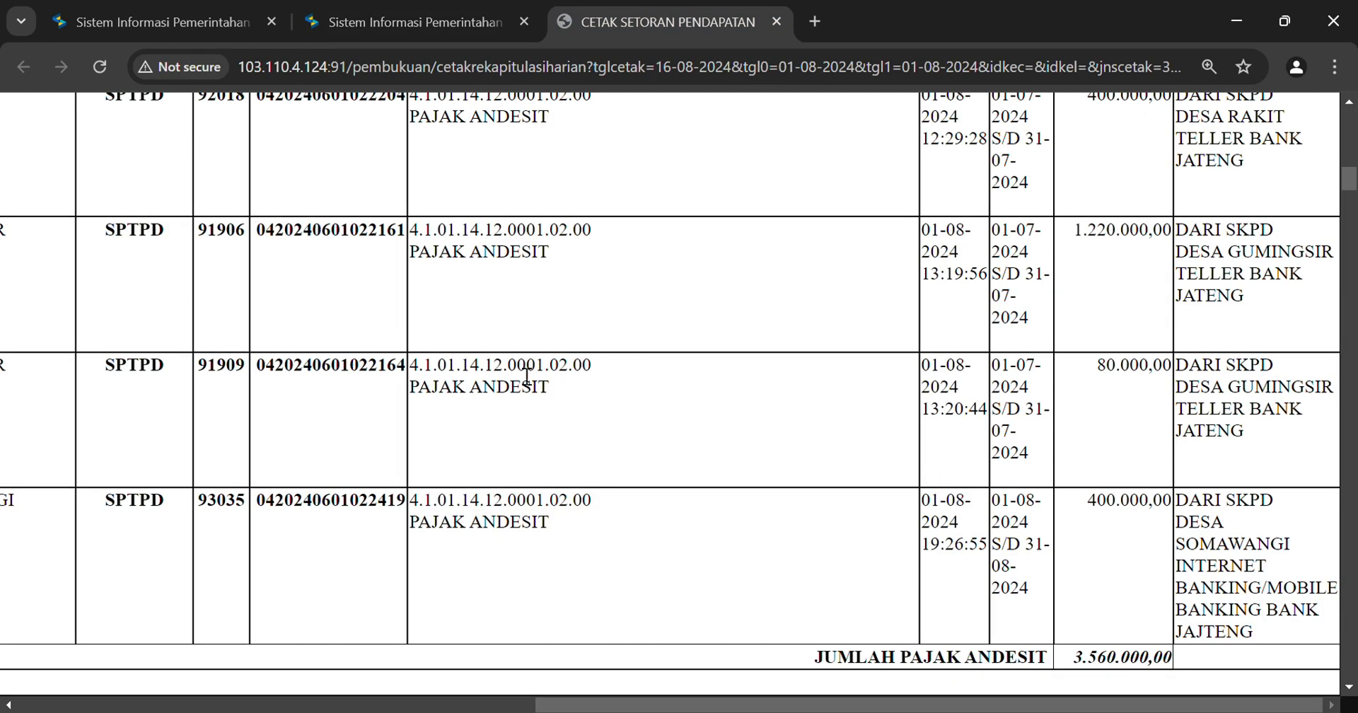
left_click_drag(417, 397, 558, 398)
key("ctrl+c")
left_click(425, 22)
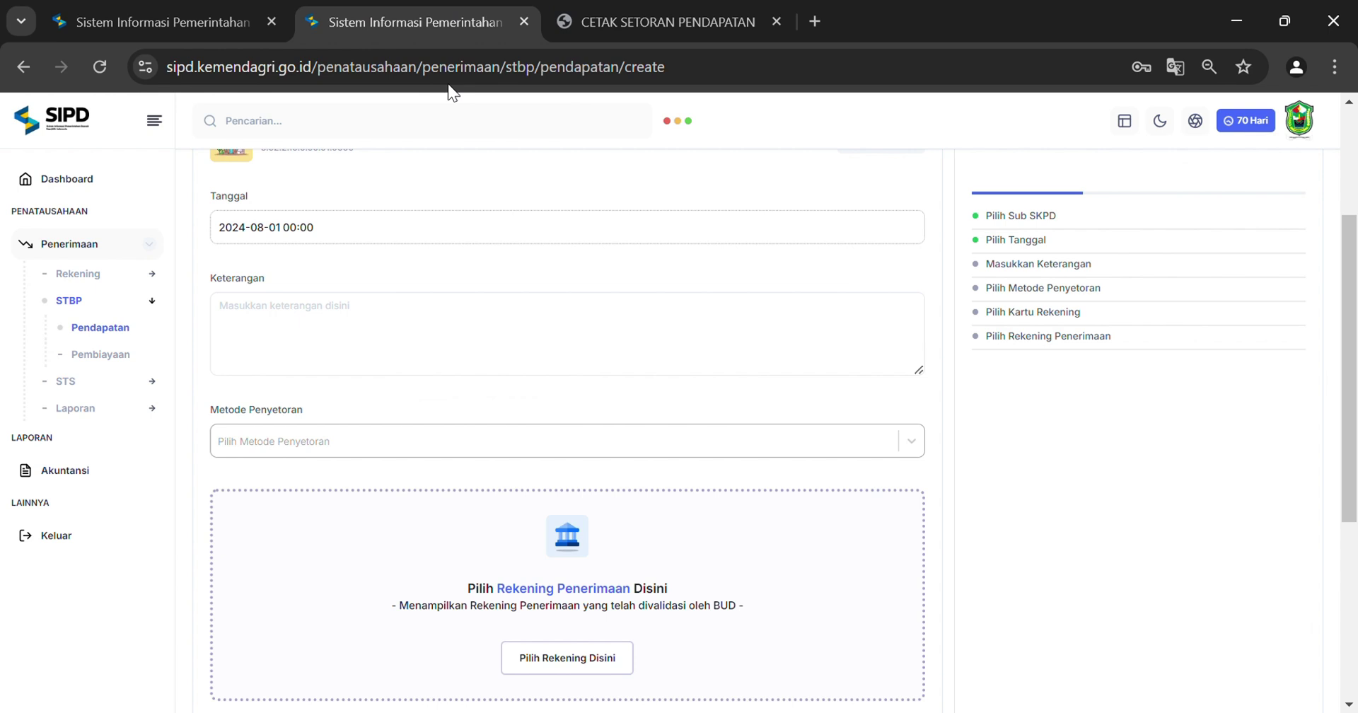
left_click(473, 350)
key("ctrl+v")
Set the deposit method to Non Tunai and bring up the receiving bank accounts
scroll(448, 338, "down", 1)
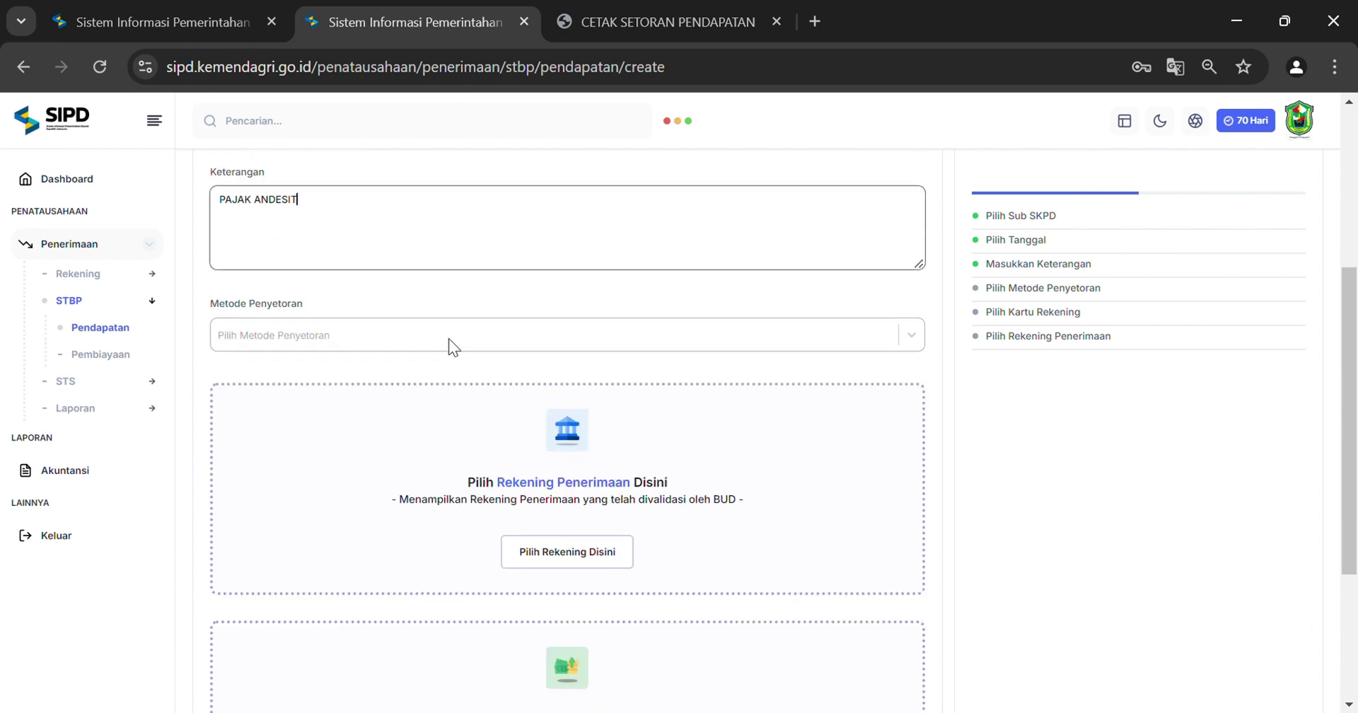
left_click(339, 336)
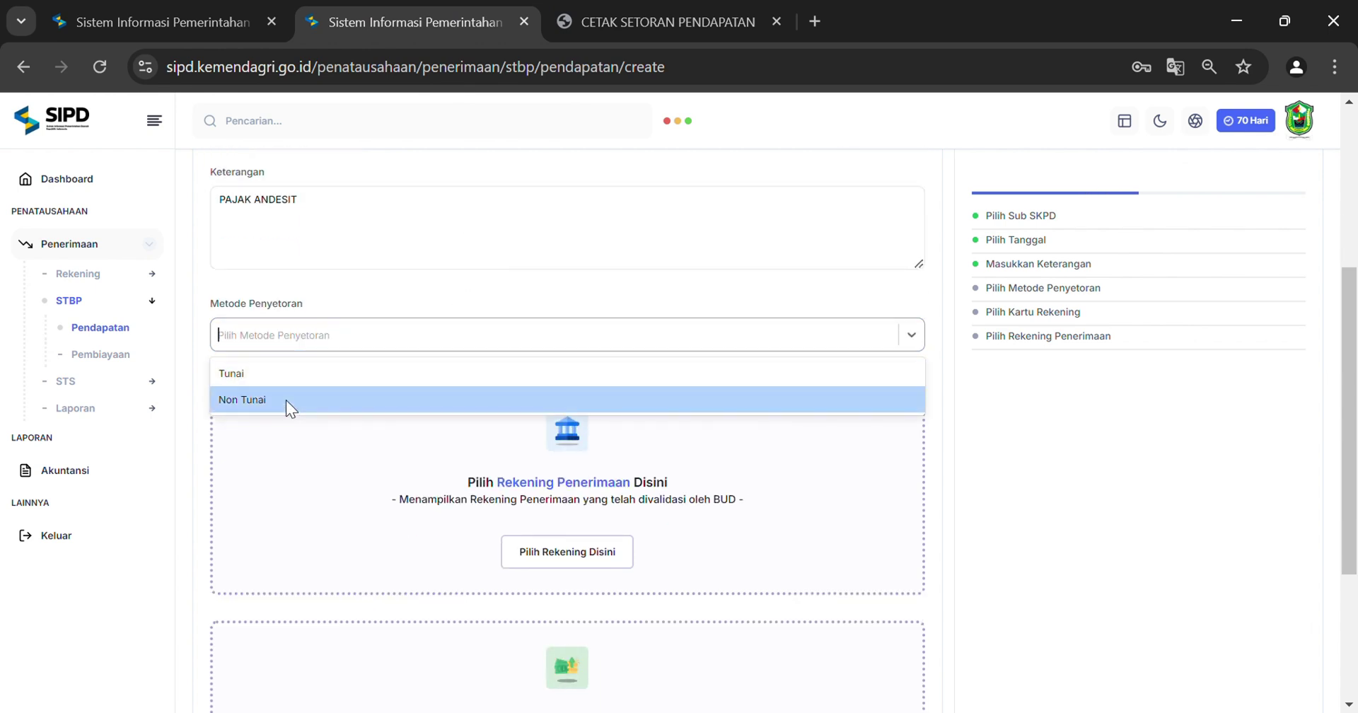
left_click(286, 401)
scroll(574, 353, "down", 1)
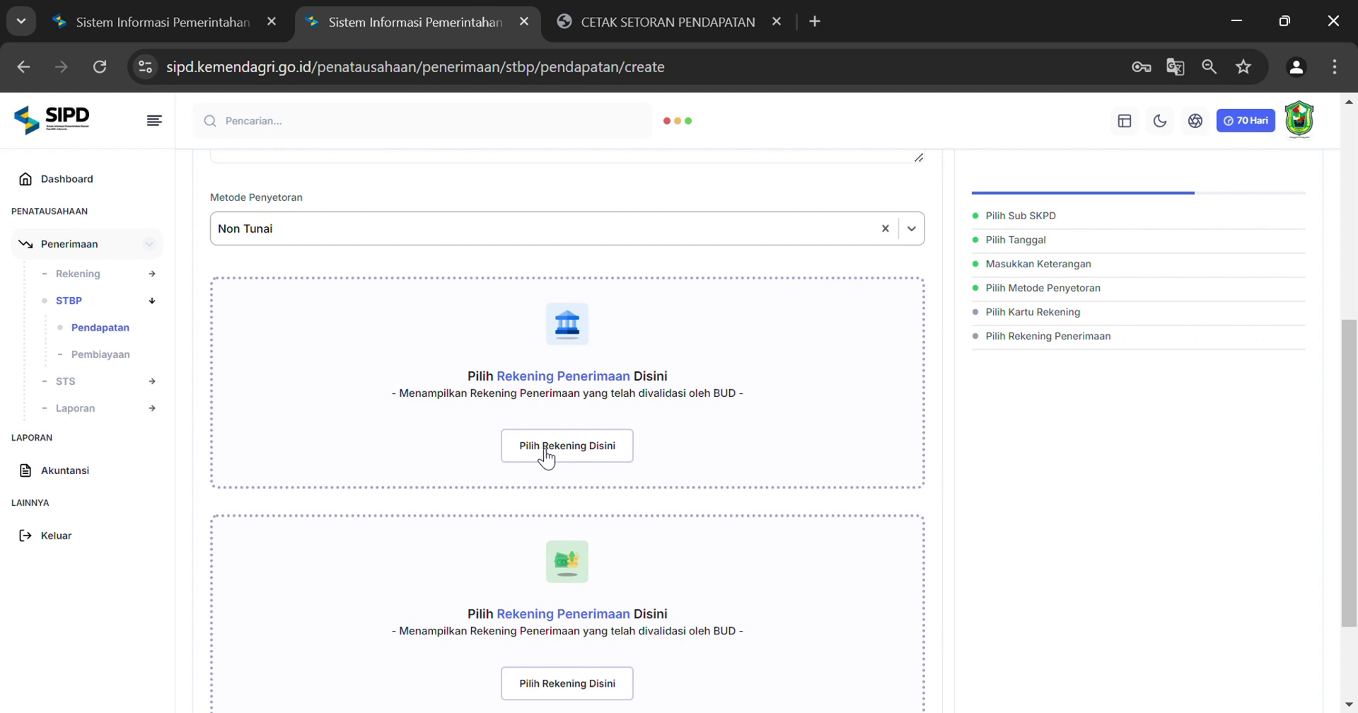
left_click(543, 446)
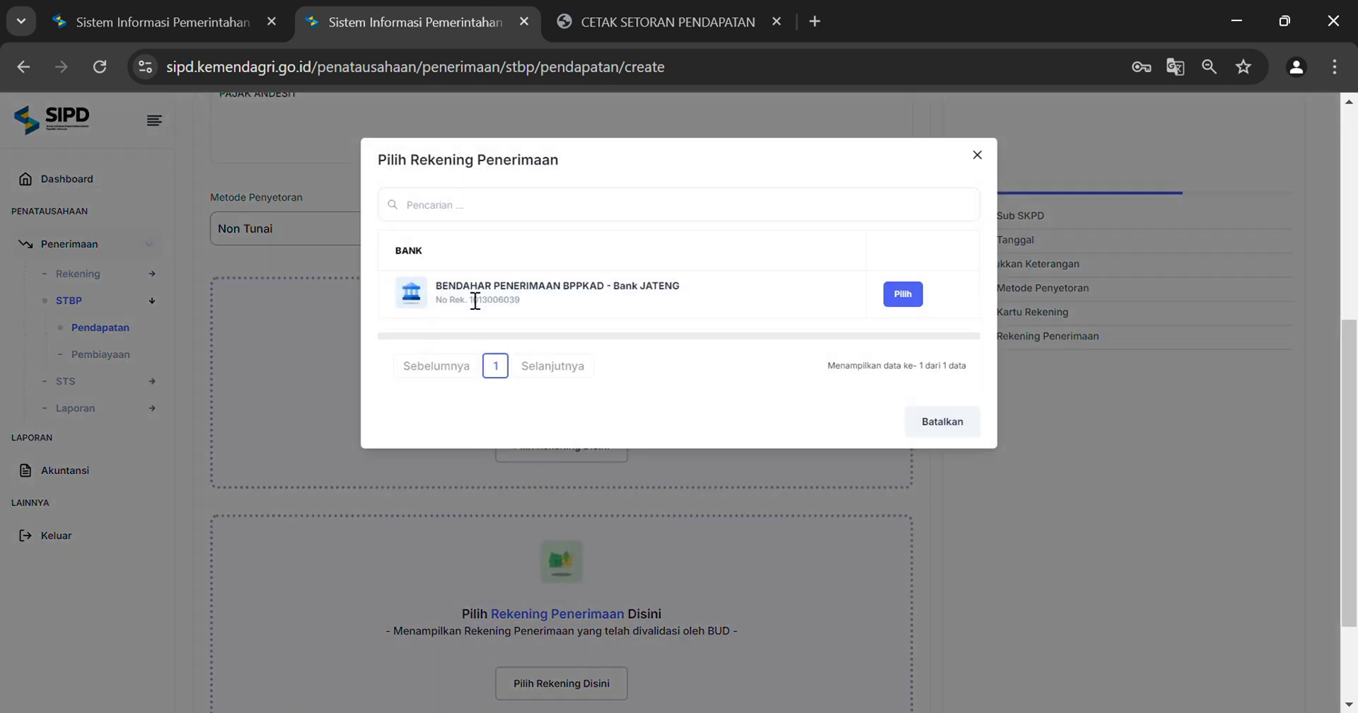
Choose the BPPKAD Bank JATENG account and pick the Pajak Daerah account Pajak Granit/Andesit
left_click(911, 294)
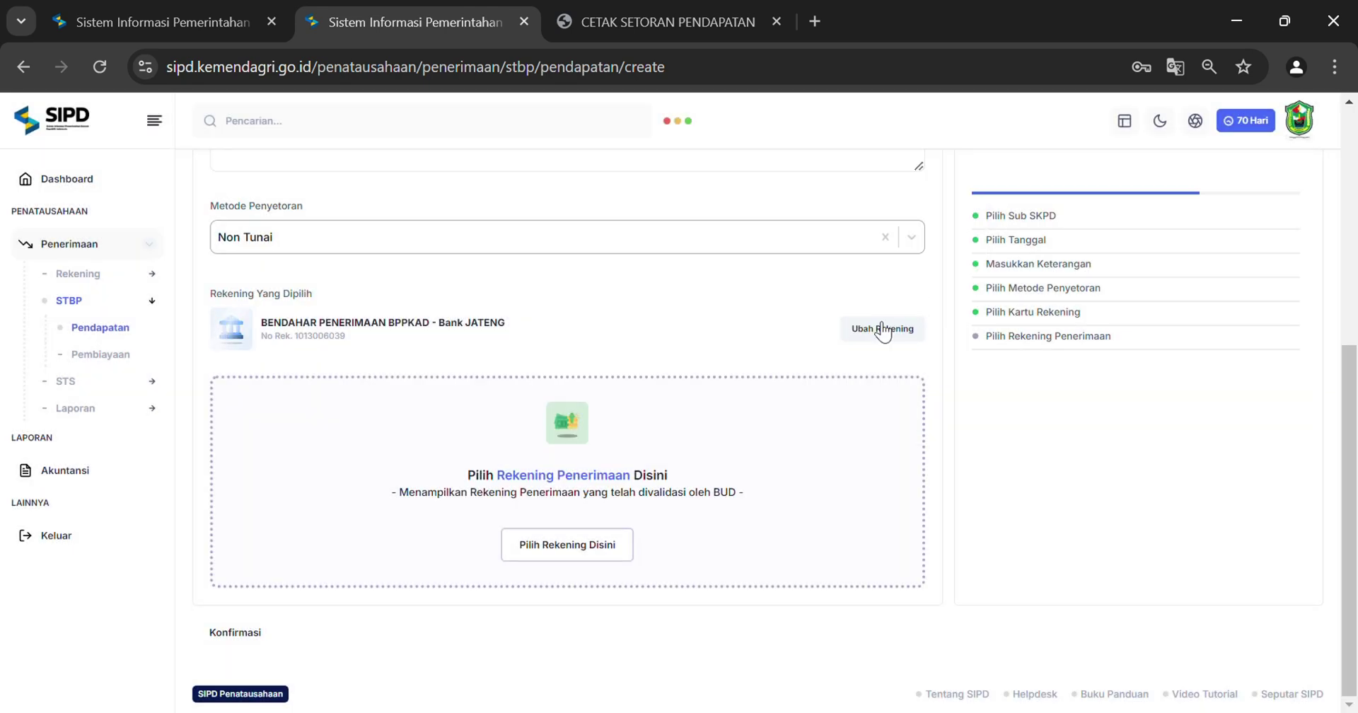
left_click(579, 550)
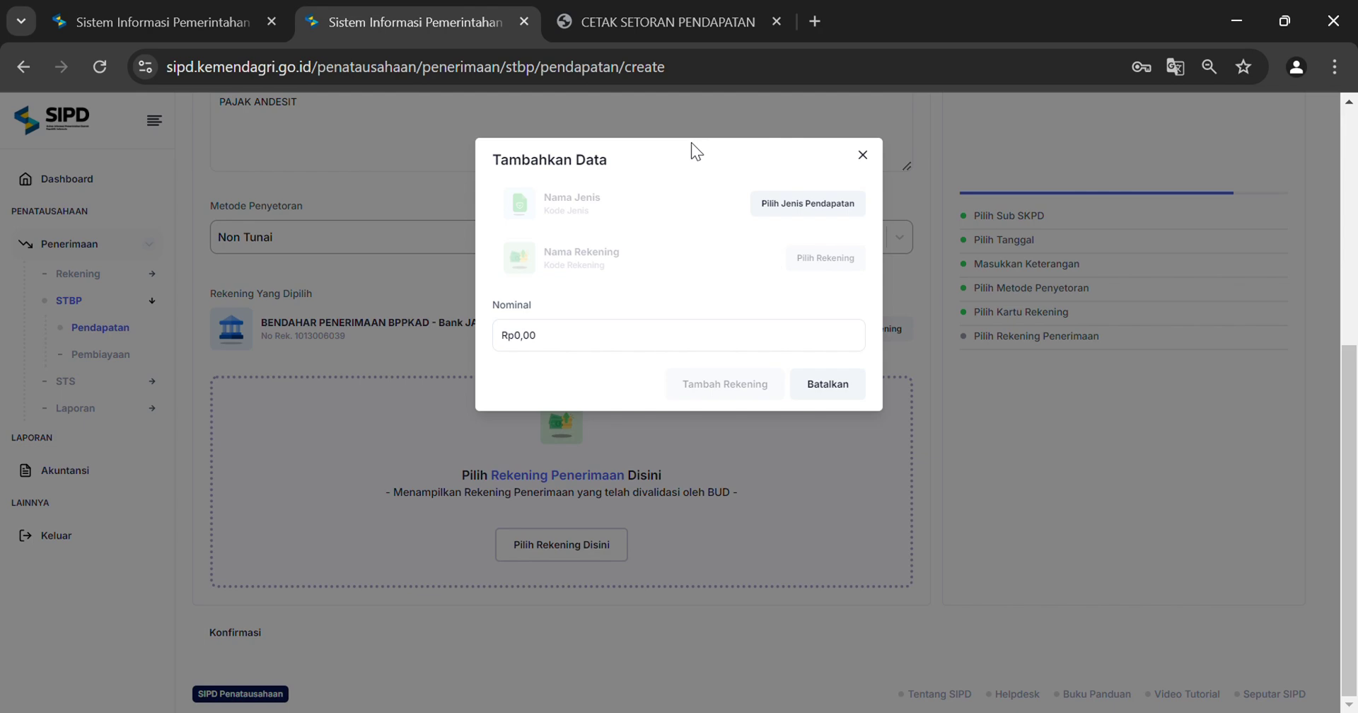
left_click(808, 209)
left_click(885, 311)
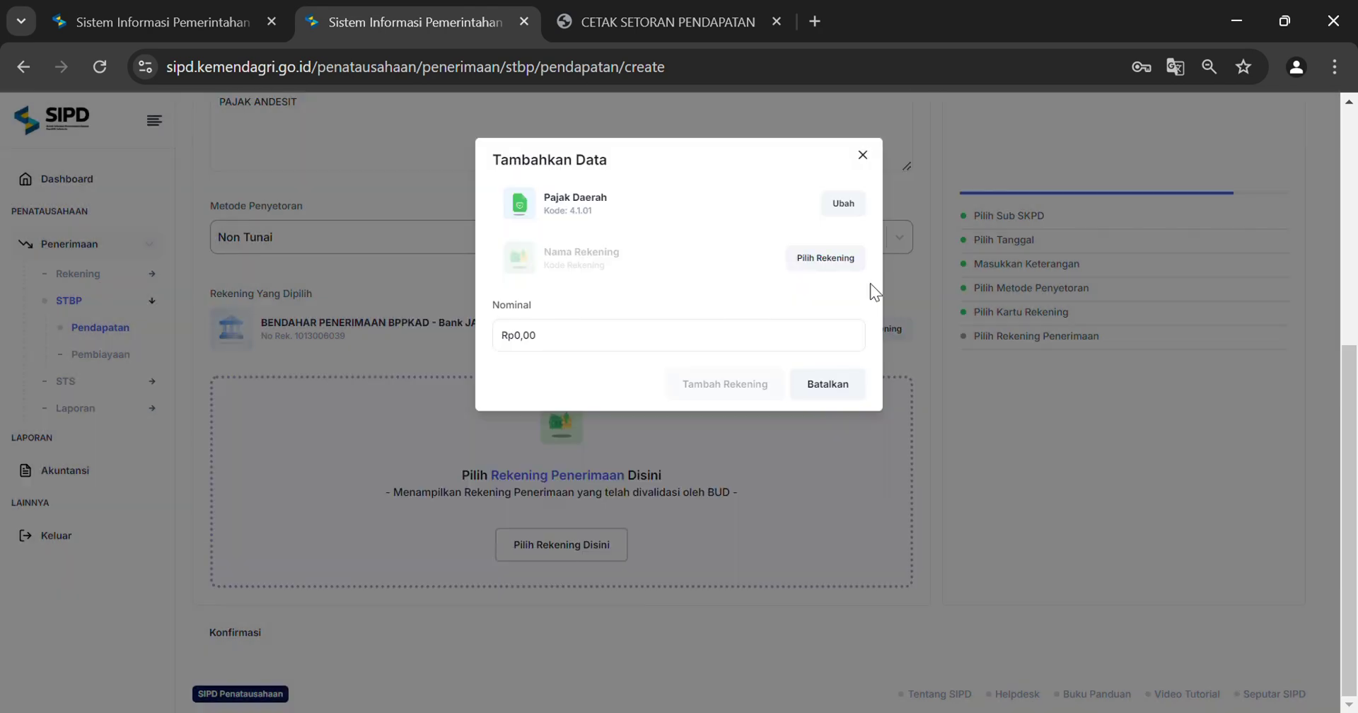
left_click(829, 259)
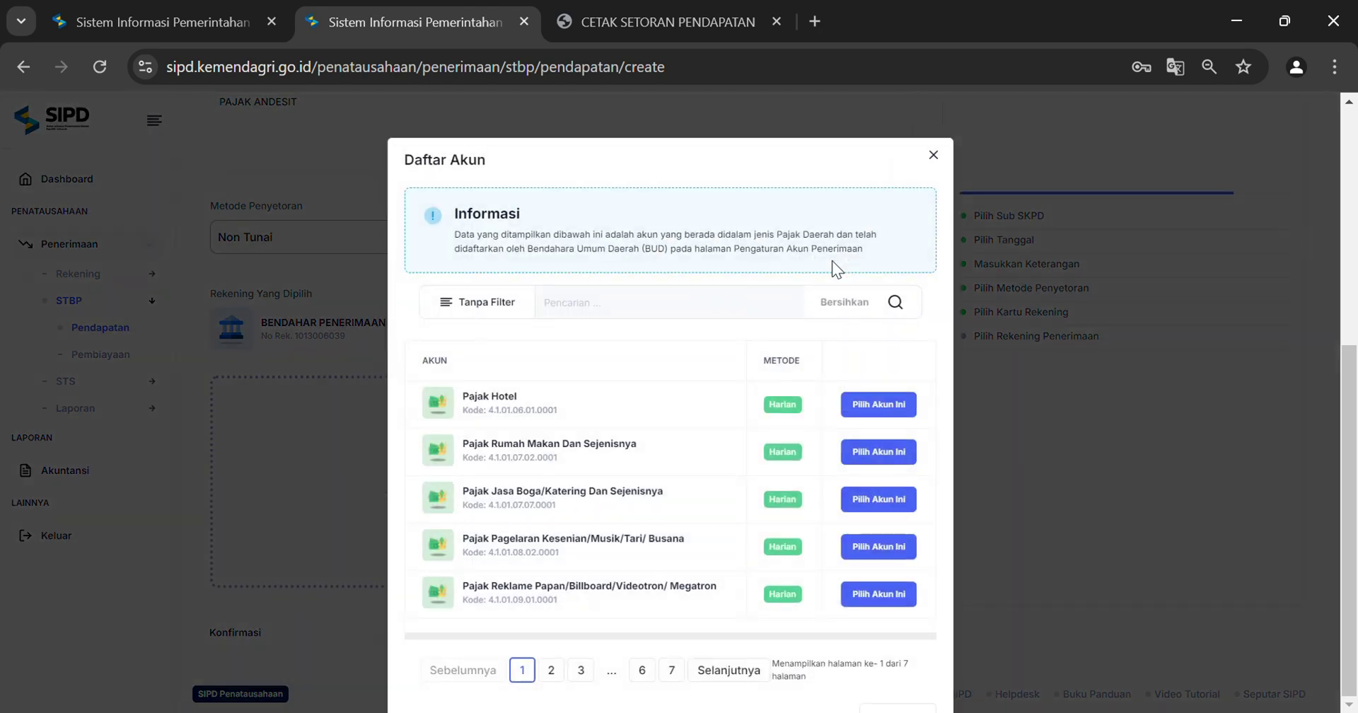
left_click(498, 313)
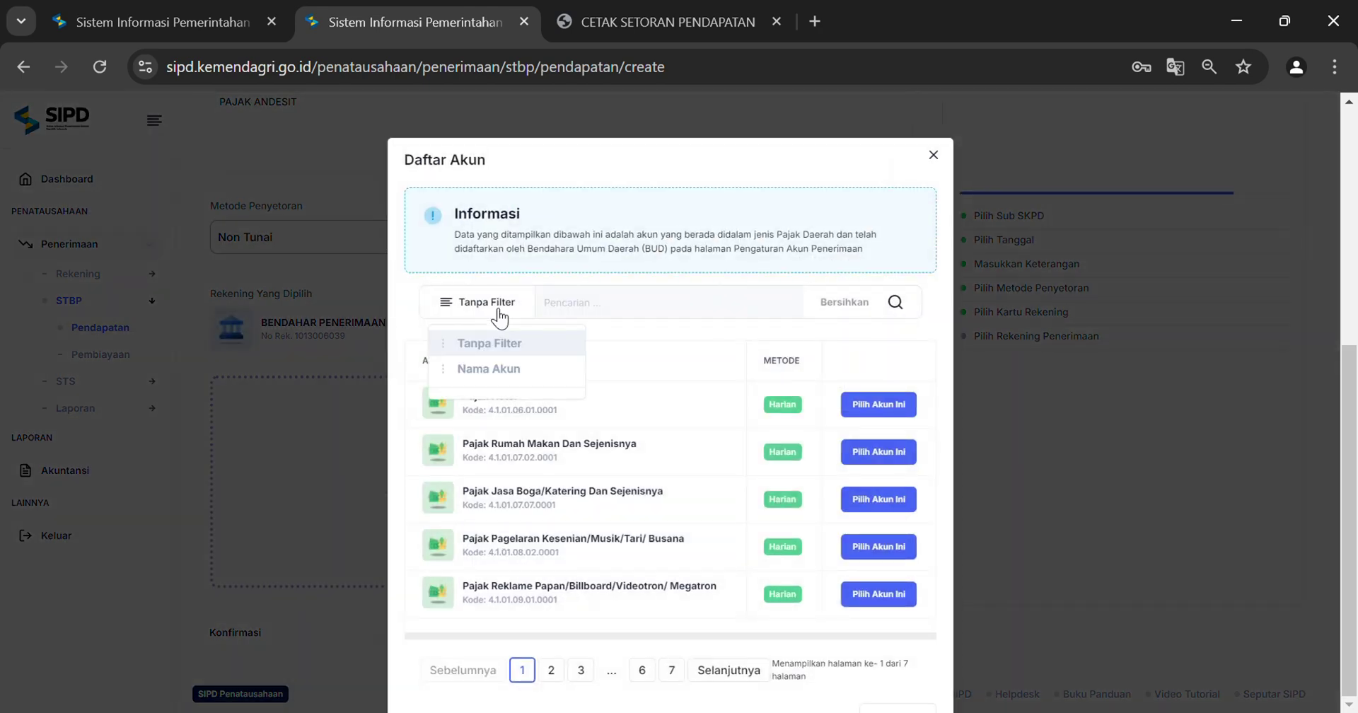
left_click(487, 379)
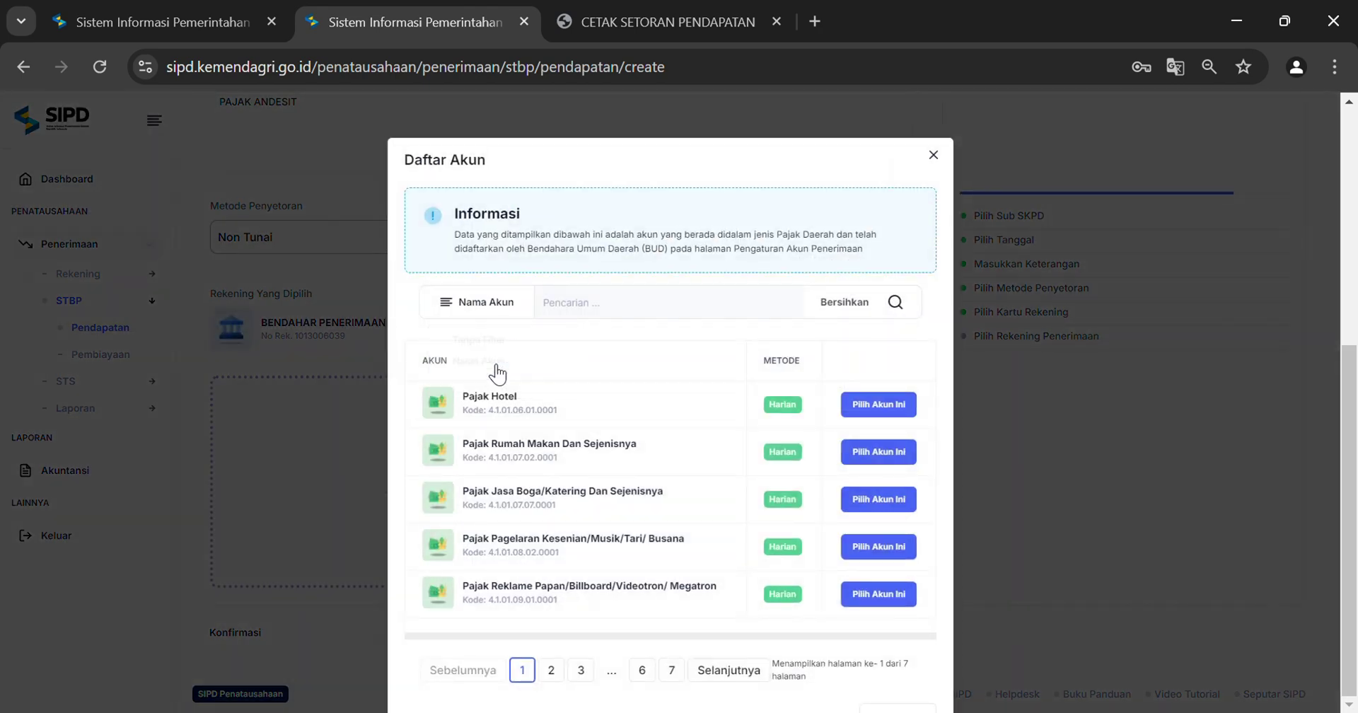
left_click(607, 313)
type("andes")
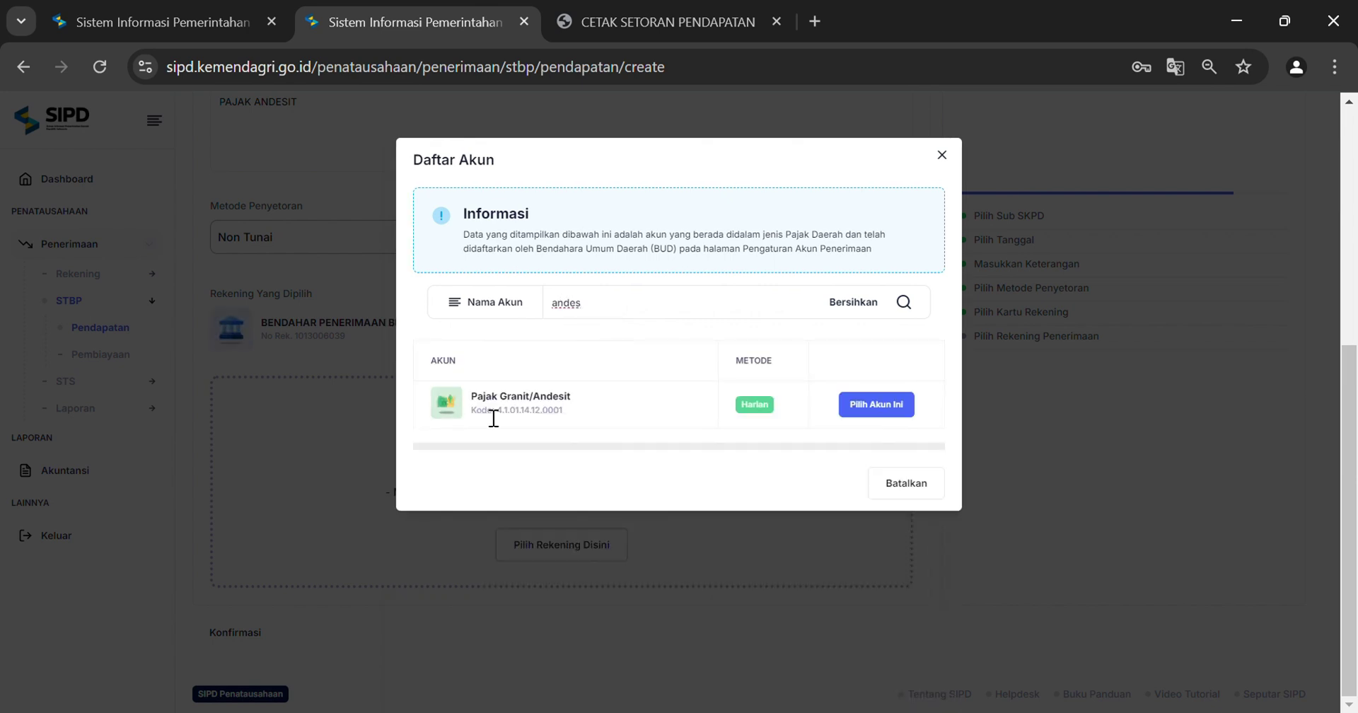
left_click(886, 423)
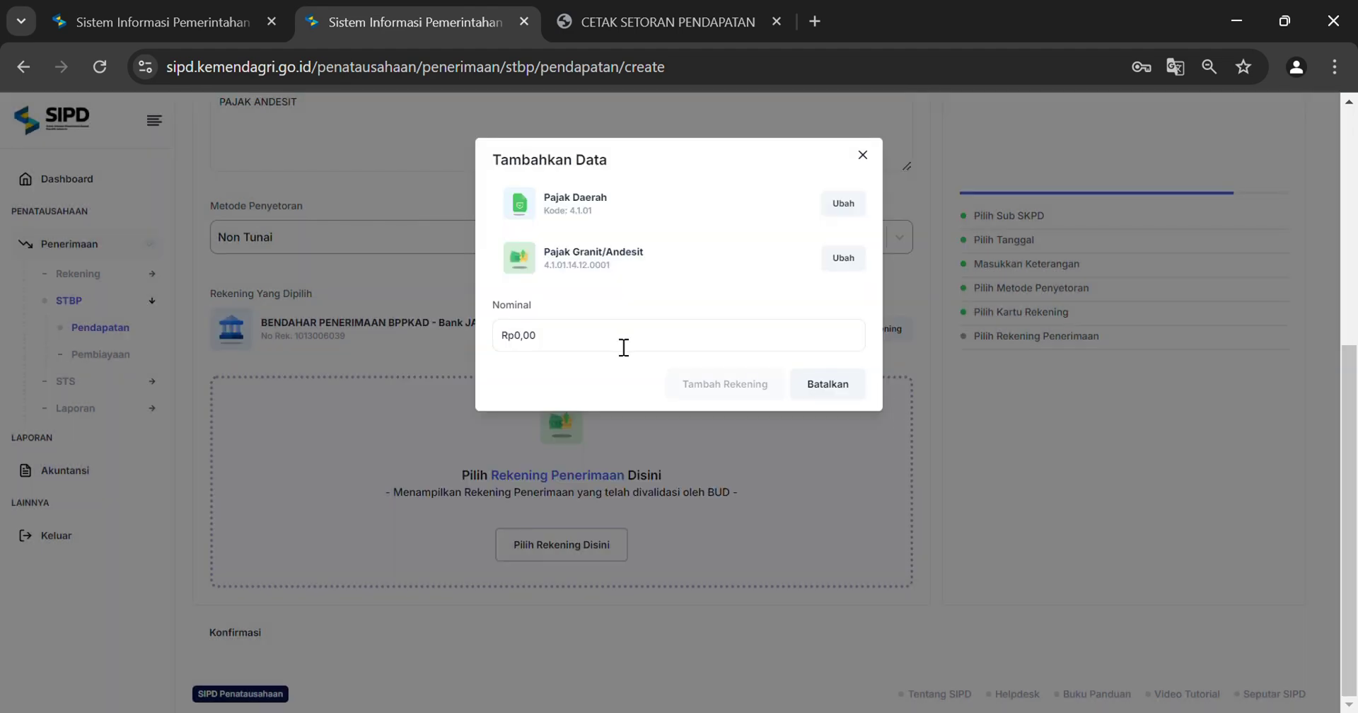
Copy the report's total into Nominal as 3.560.000 and add the revenue line
left_click(653, 22)
left_click_drag(1072, 659, 1145, 668)
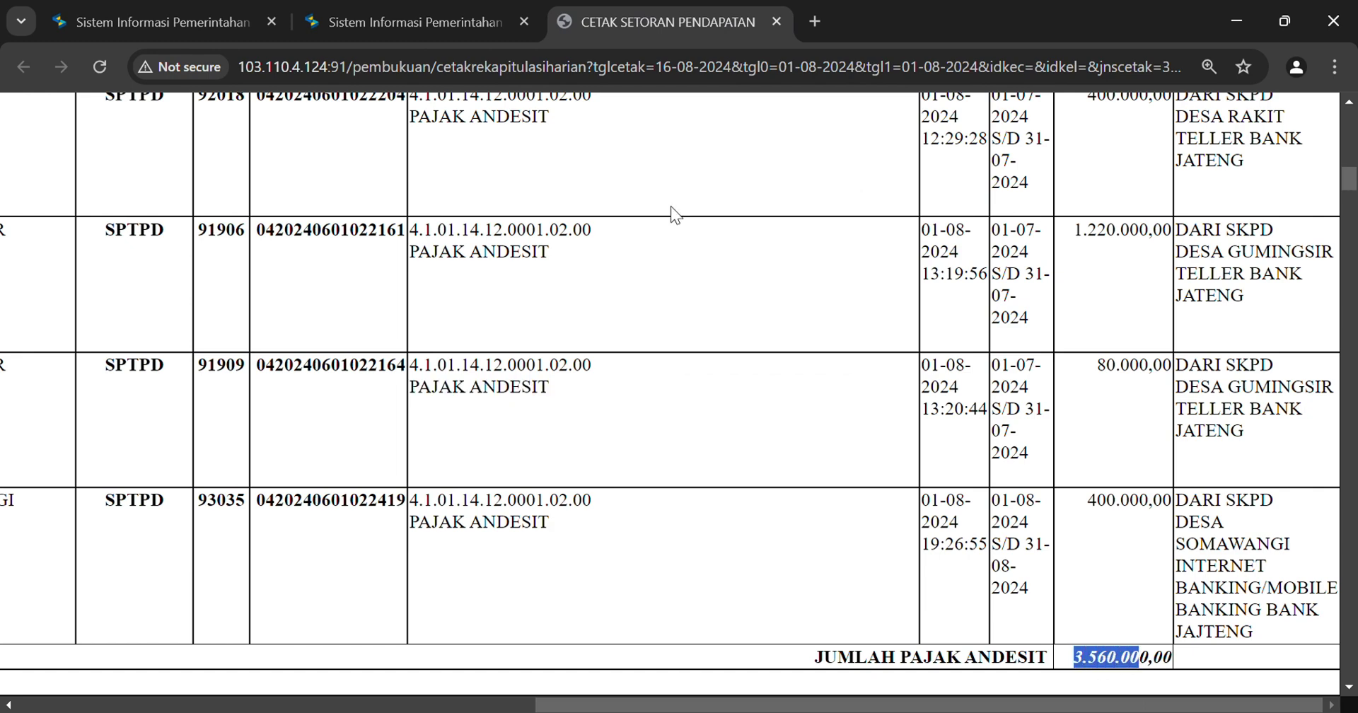
left_click(443, 20)
left_click_drag(533, 337, 483, 318)
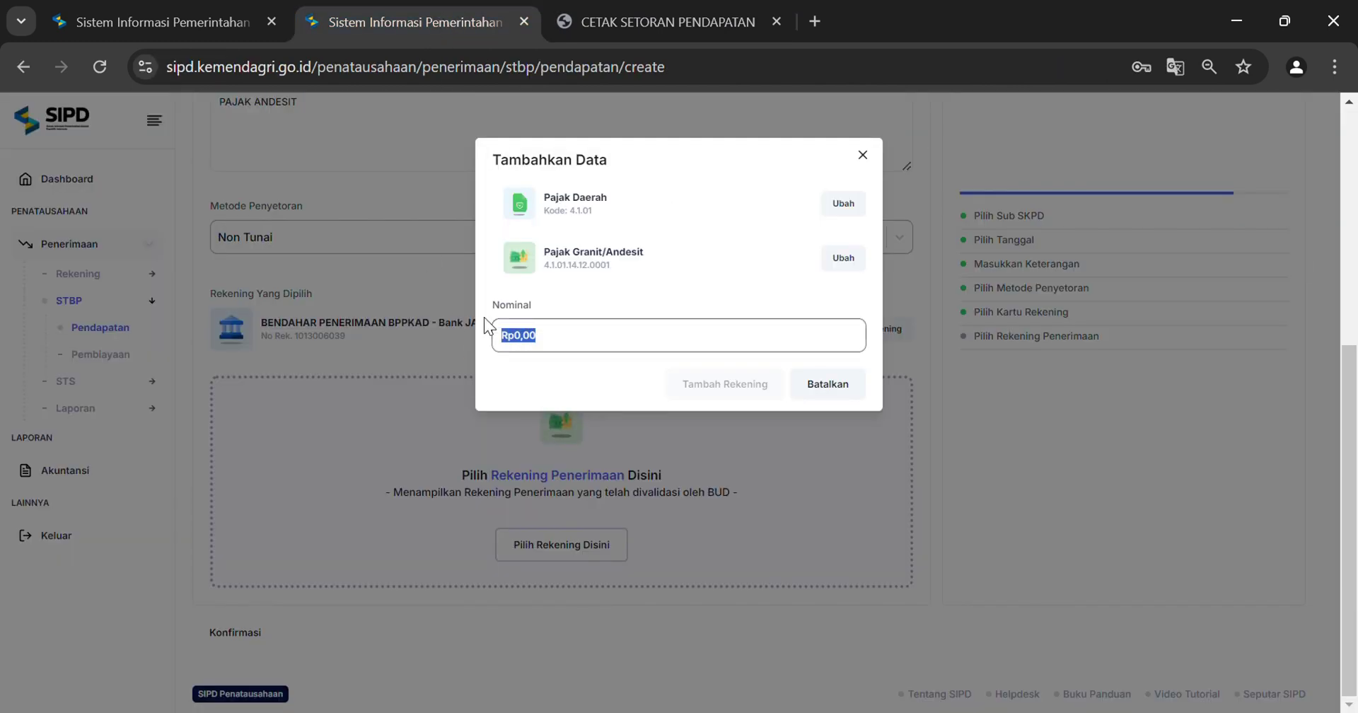
type("356.000")
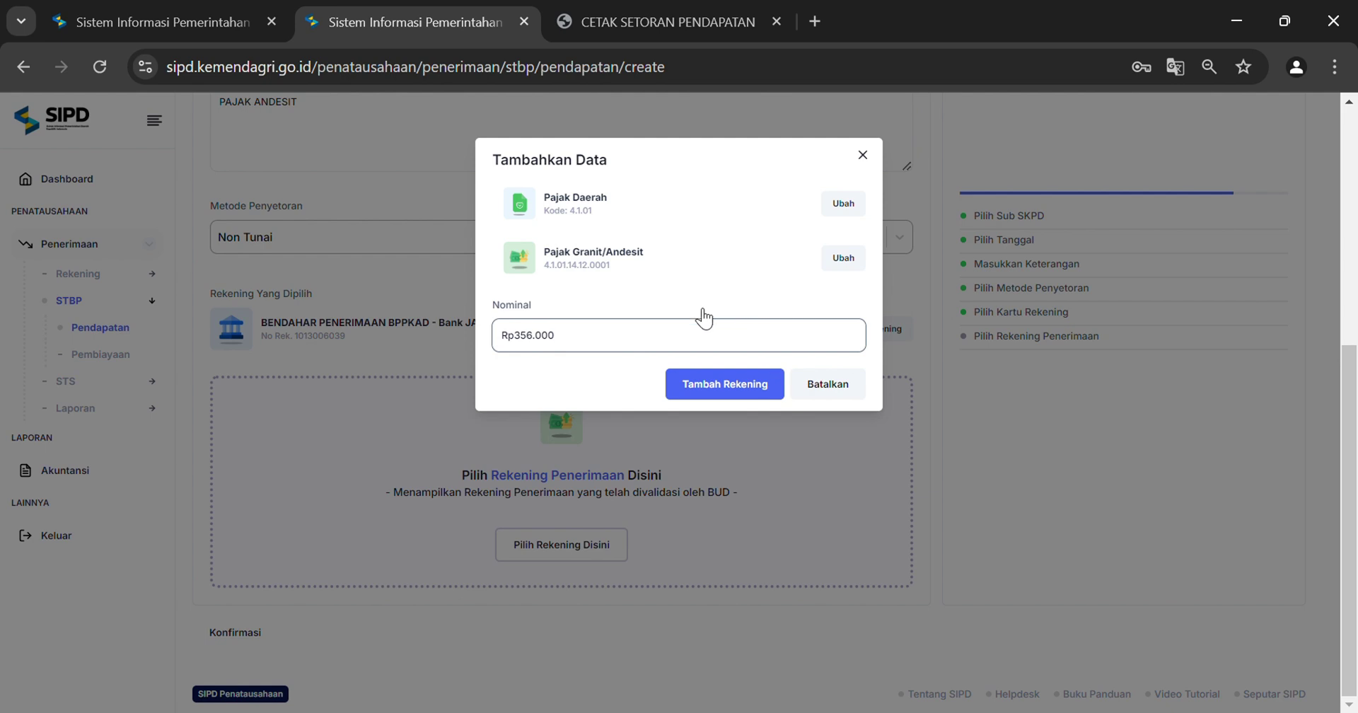
type("0")
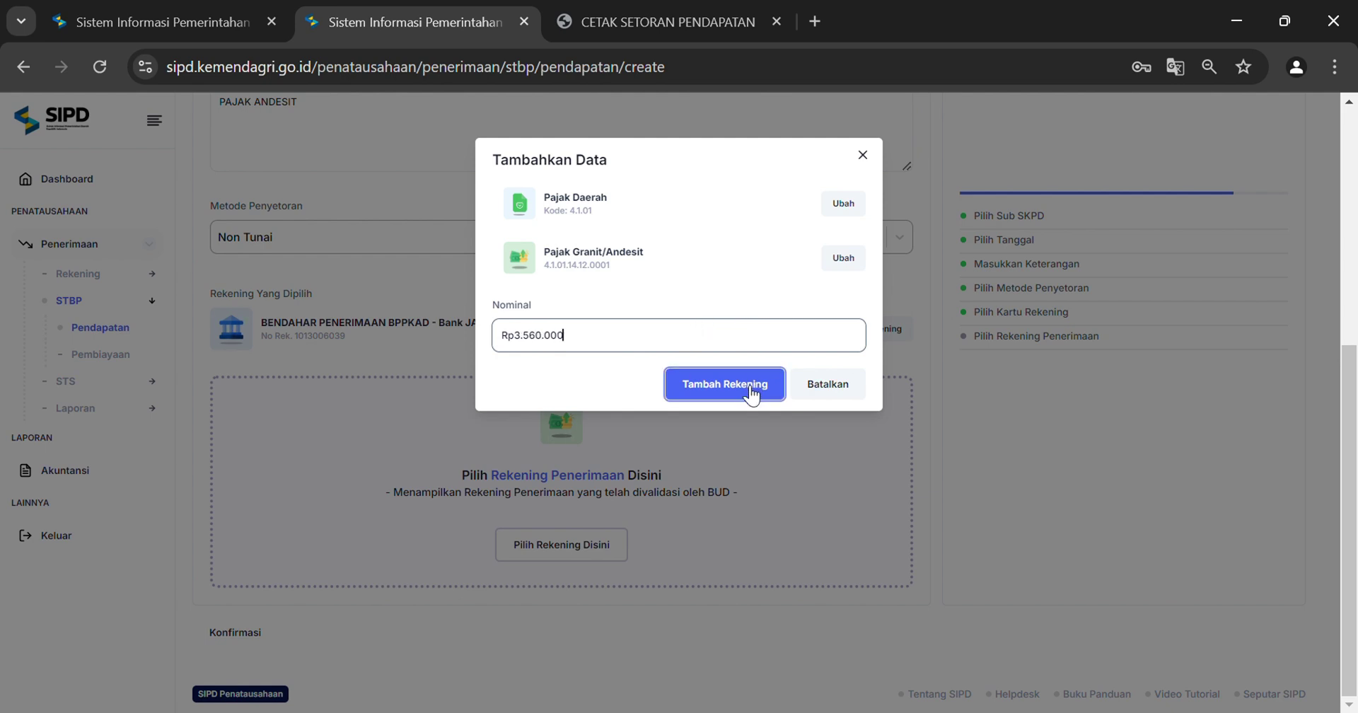
left_click(749, 388)
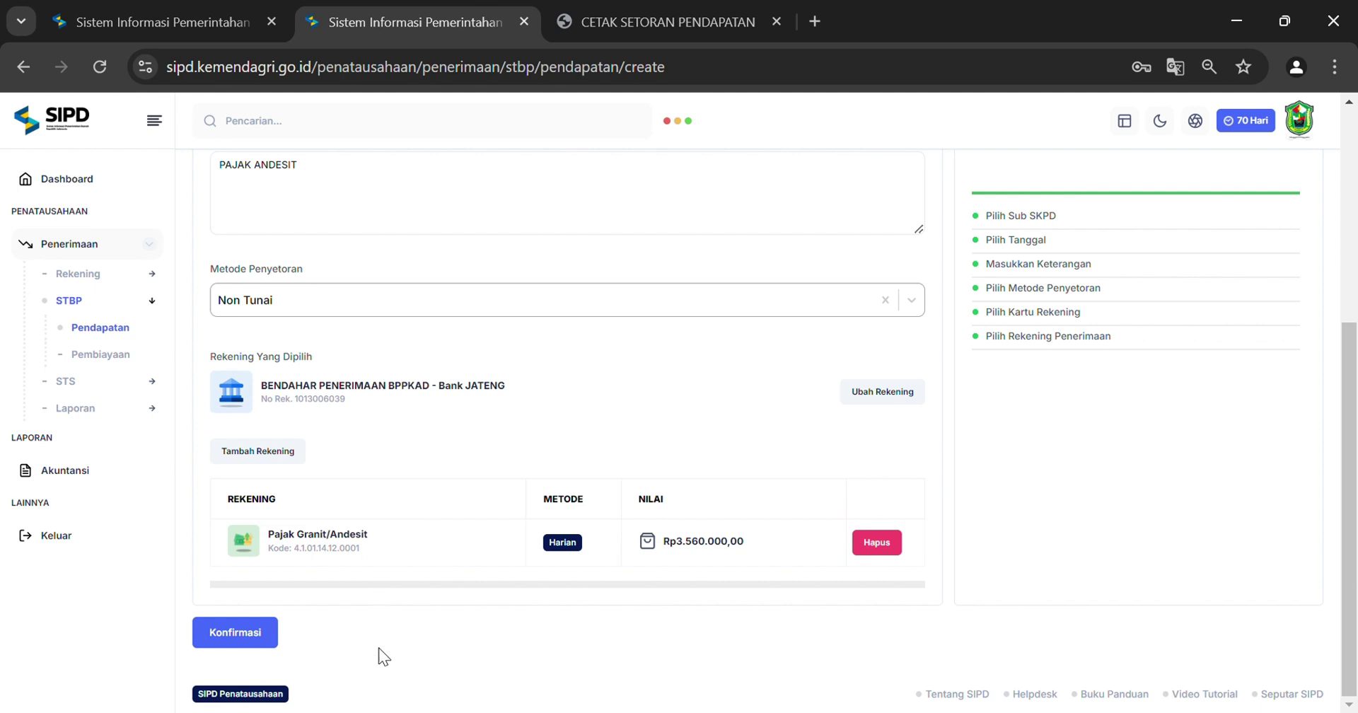
Show the Konfirmasi summary: Rp3.560.000 for Pajak Granit/Andesit, dated 2024-08-01
left_click(256, 637)
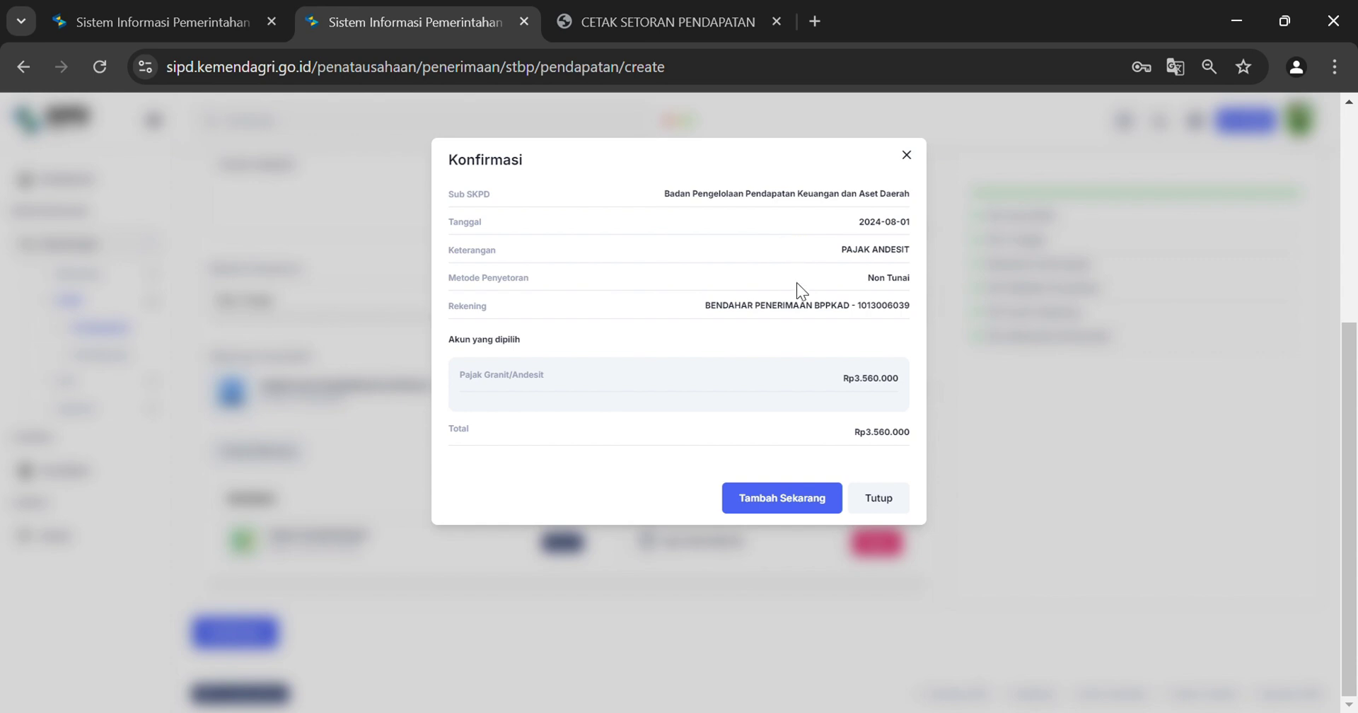
Save the Rp3.560.000 Pajak Andesit STBP with Tambah Sekarang
left_click(809, 504)
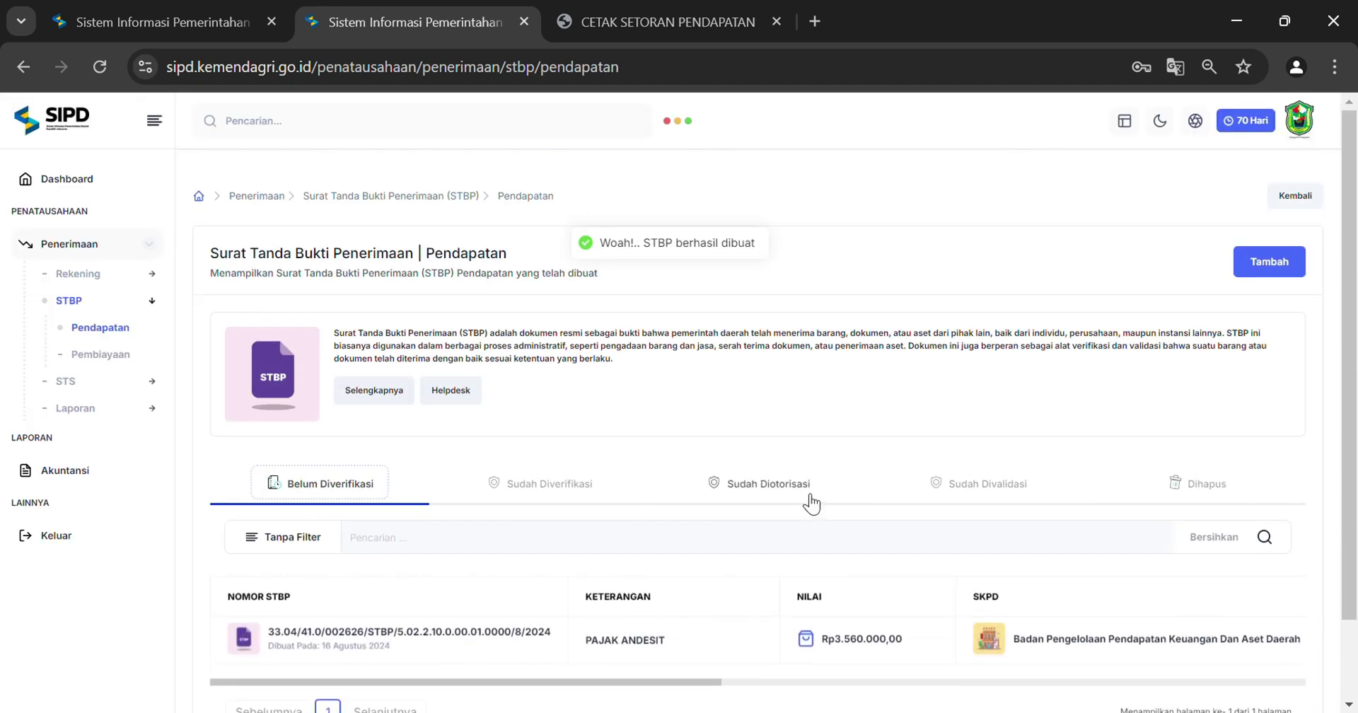
scroll(707, 552, "down", 1)
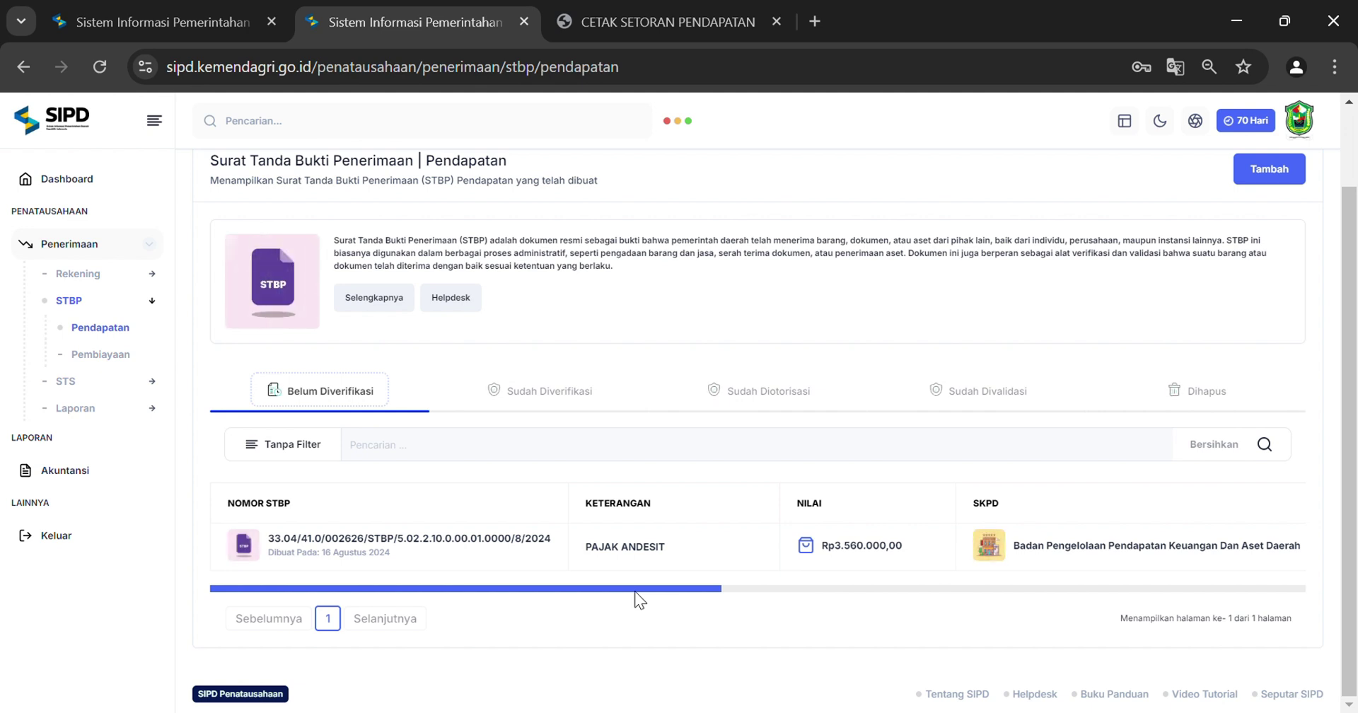
left_click_drag(639, 600, 741, 580)
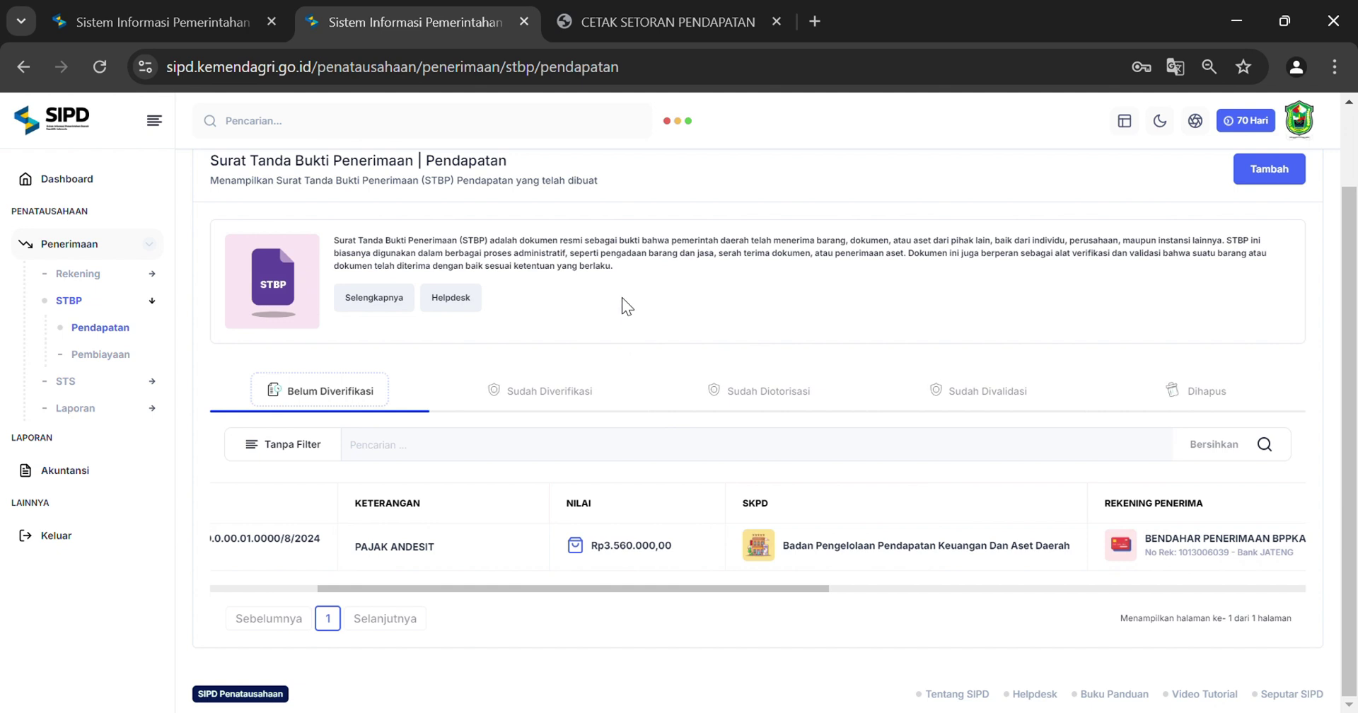
Sign out and log back in using the saved PPK user credentials
left_click(1305, 138)
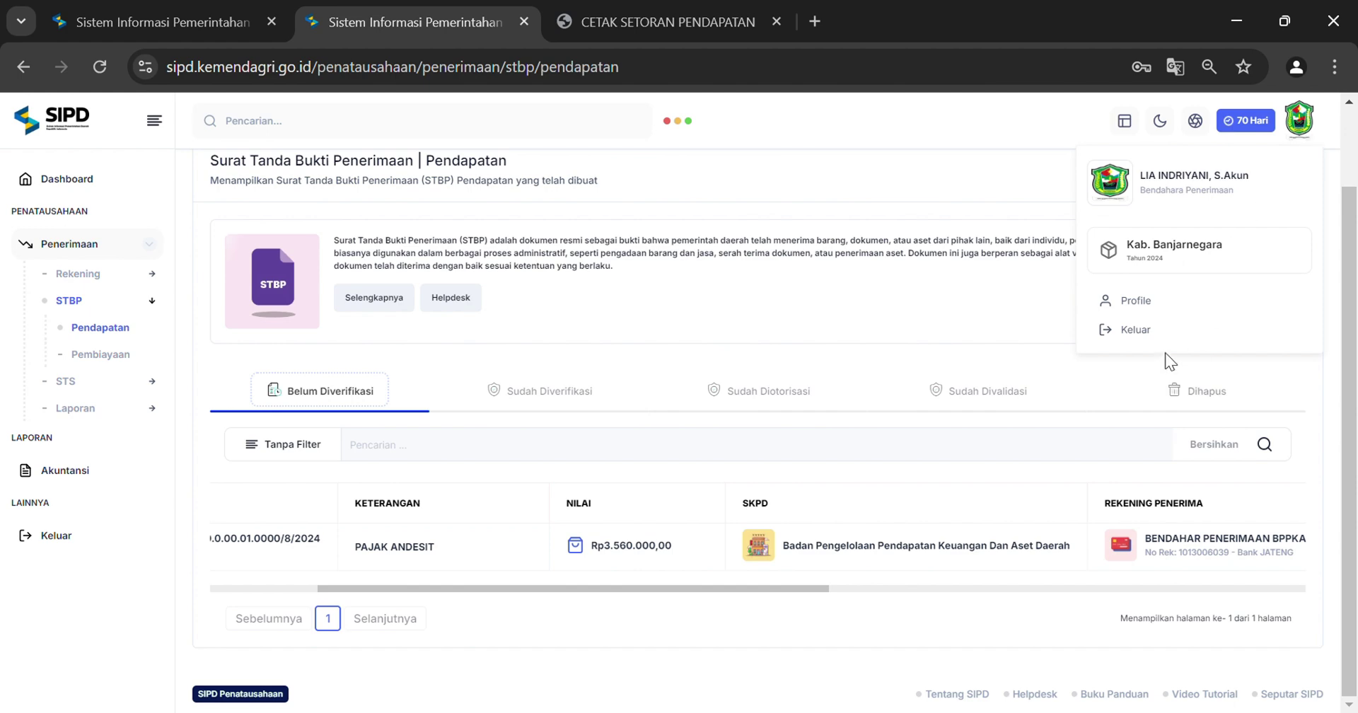
left_click(1166, 332)
left_click(689, 17)
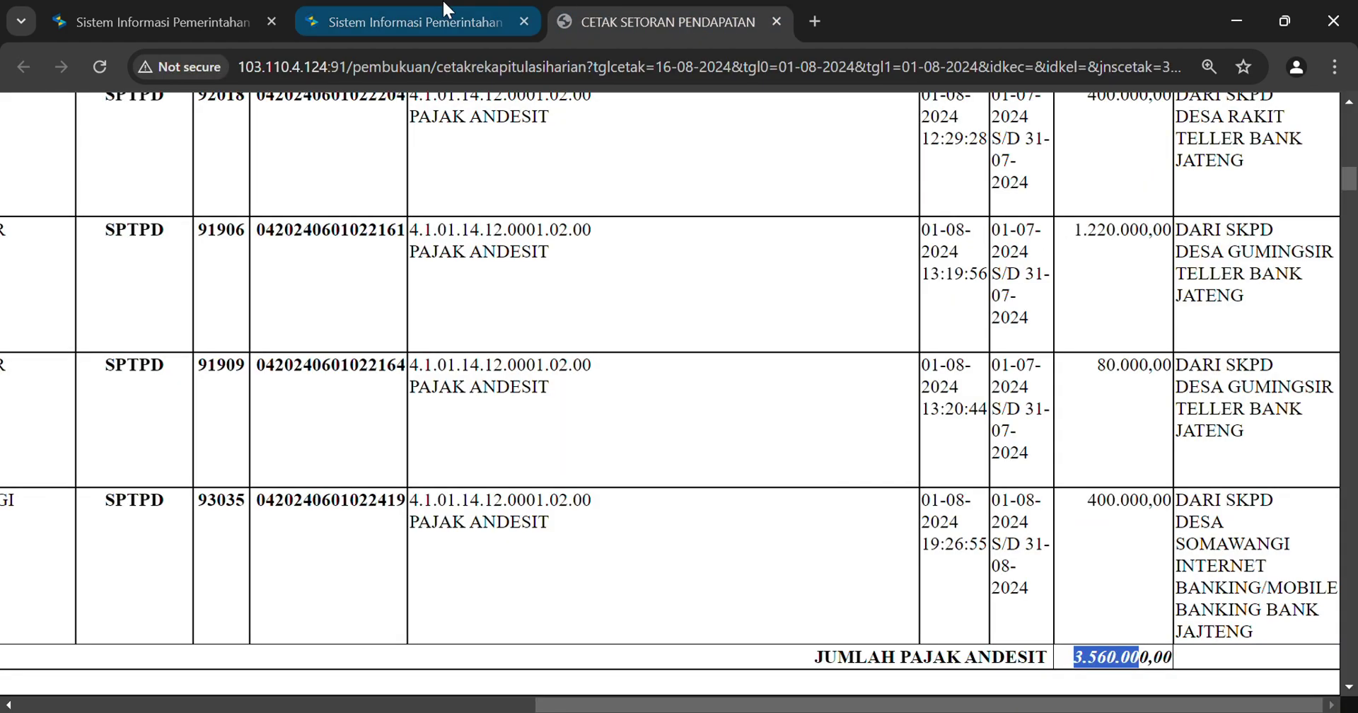
left_click(439, 13)
left_click(1103, 413)
left_click(1093, 450)
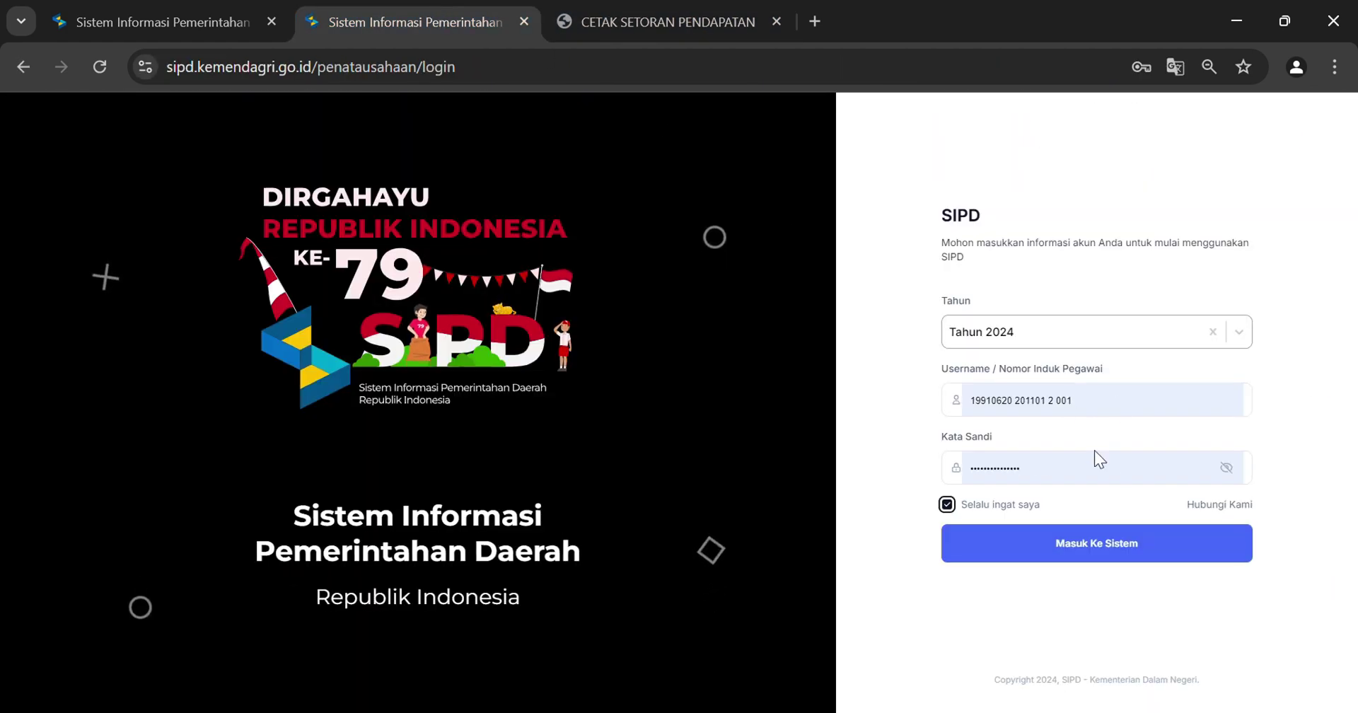
left_click(1067, 548)
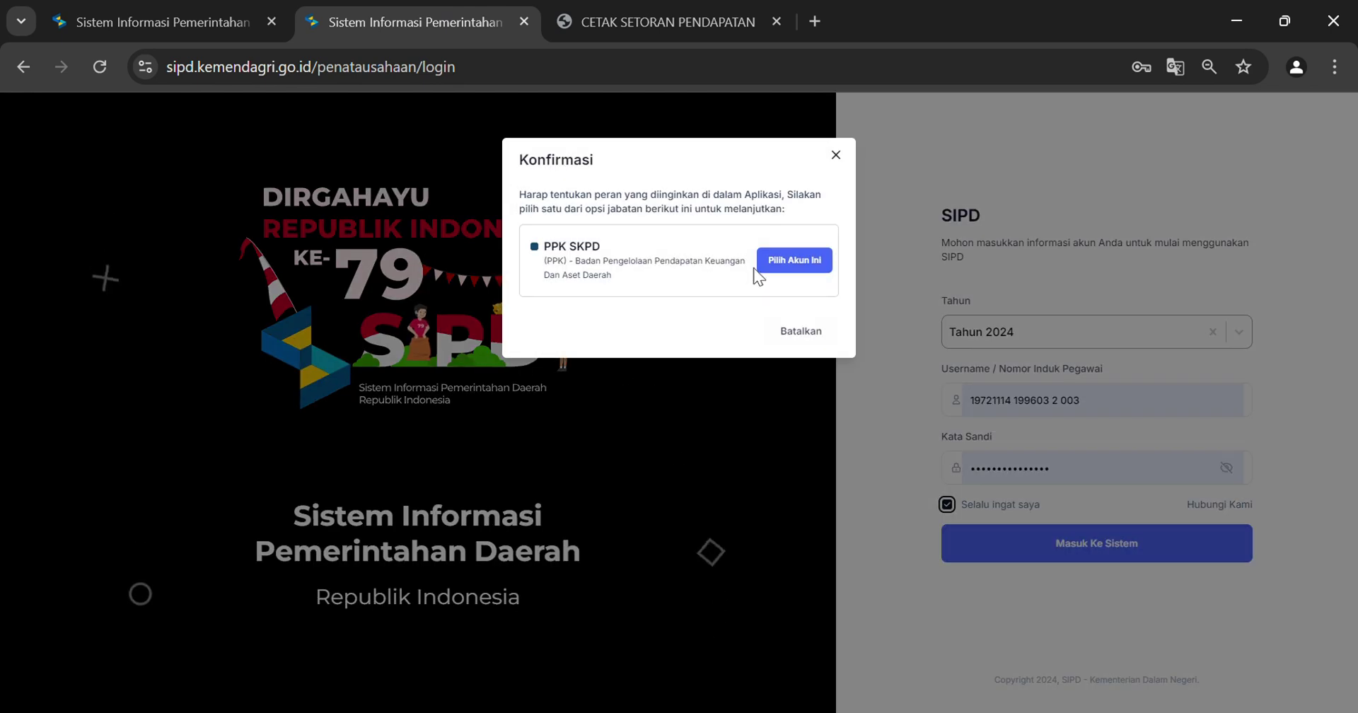
Choose the PPK SKPD role and enter the CAPTCHA digits
left_click(757, 266)
left_click(603, 377)
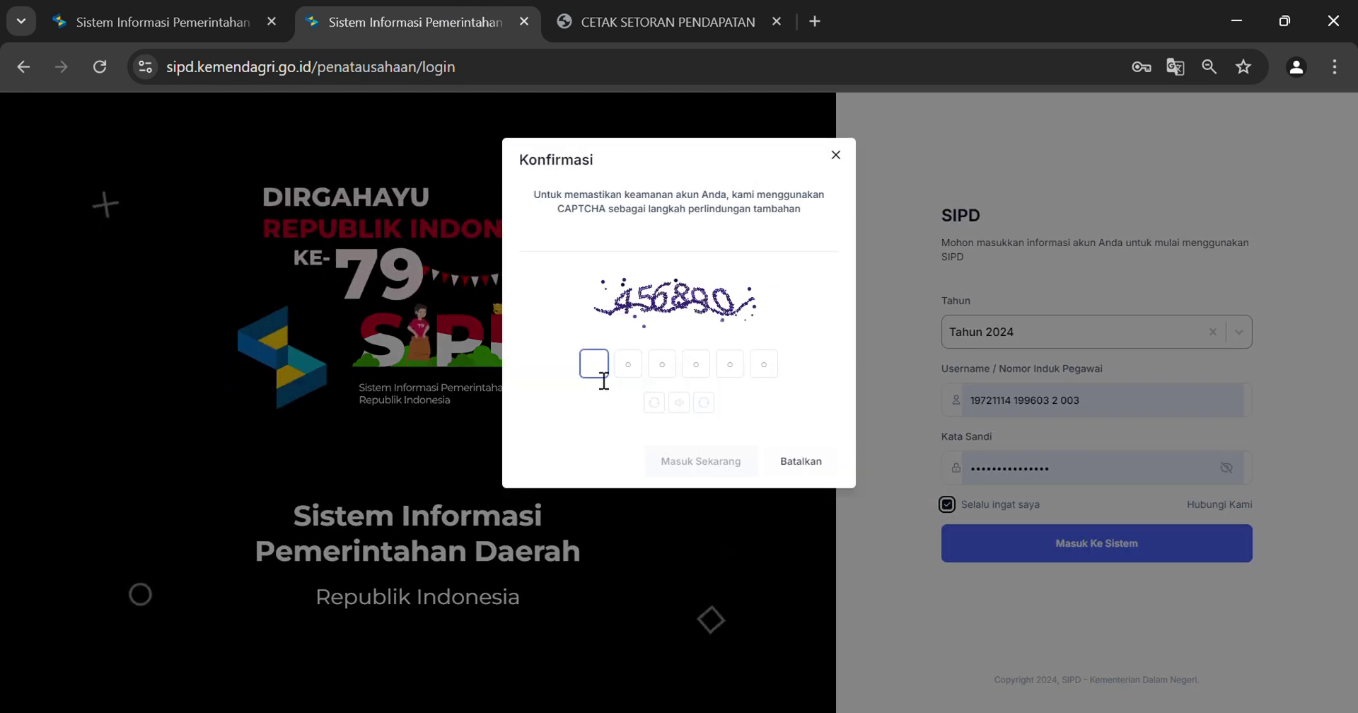
type("3")
key("BackSpace")
type("45")
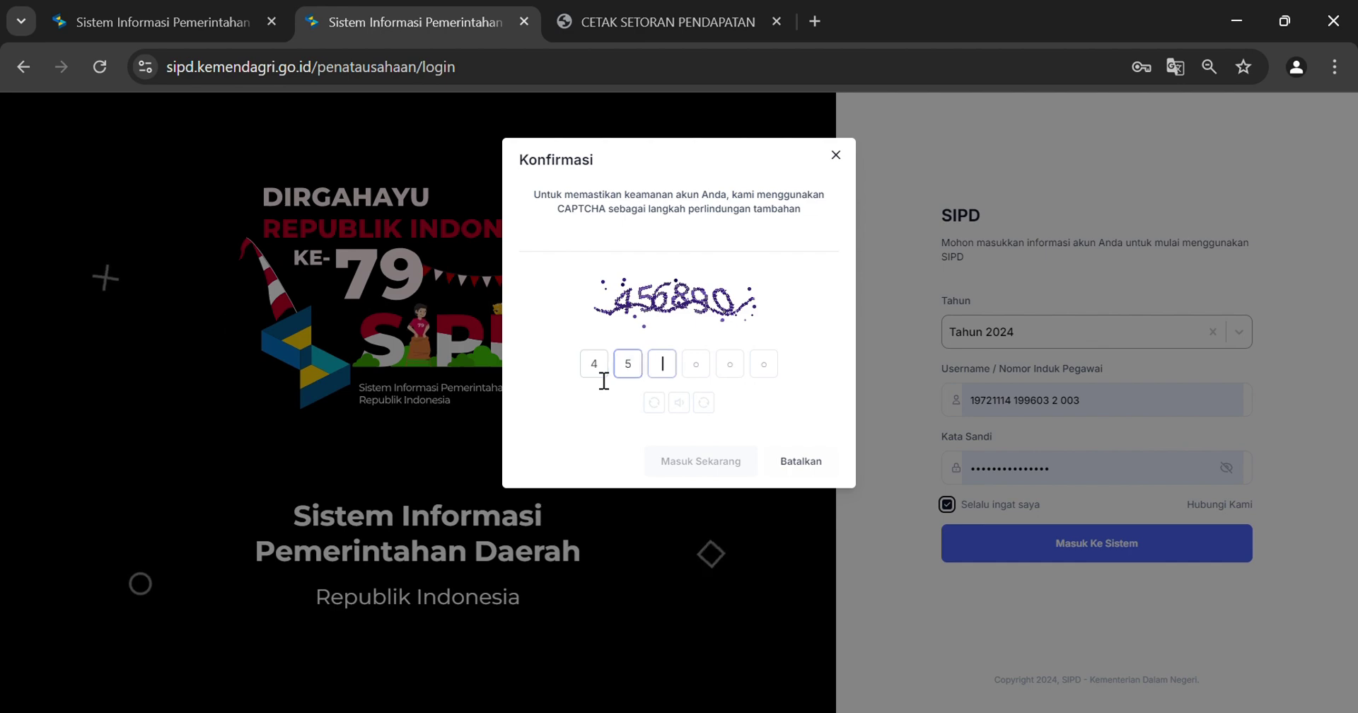
type("689")
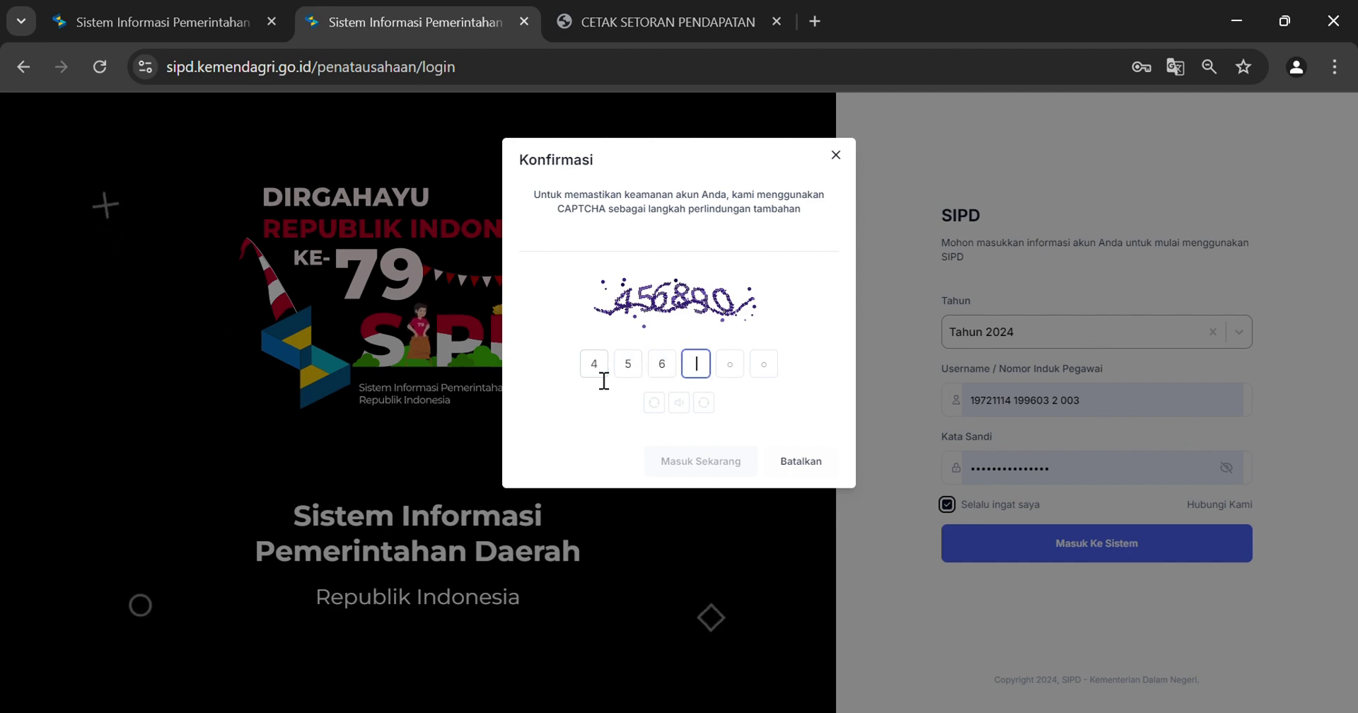
type("0")
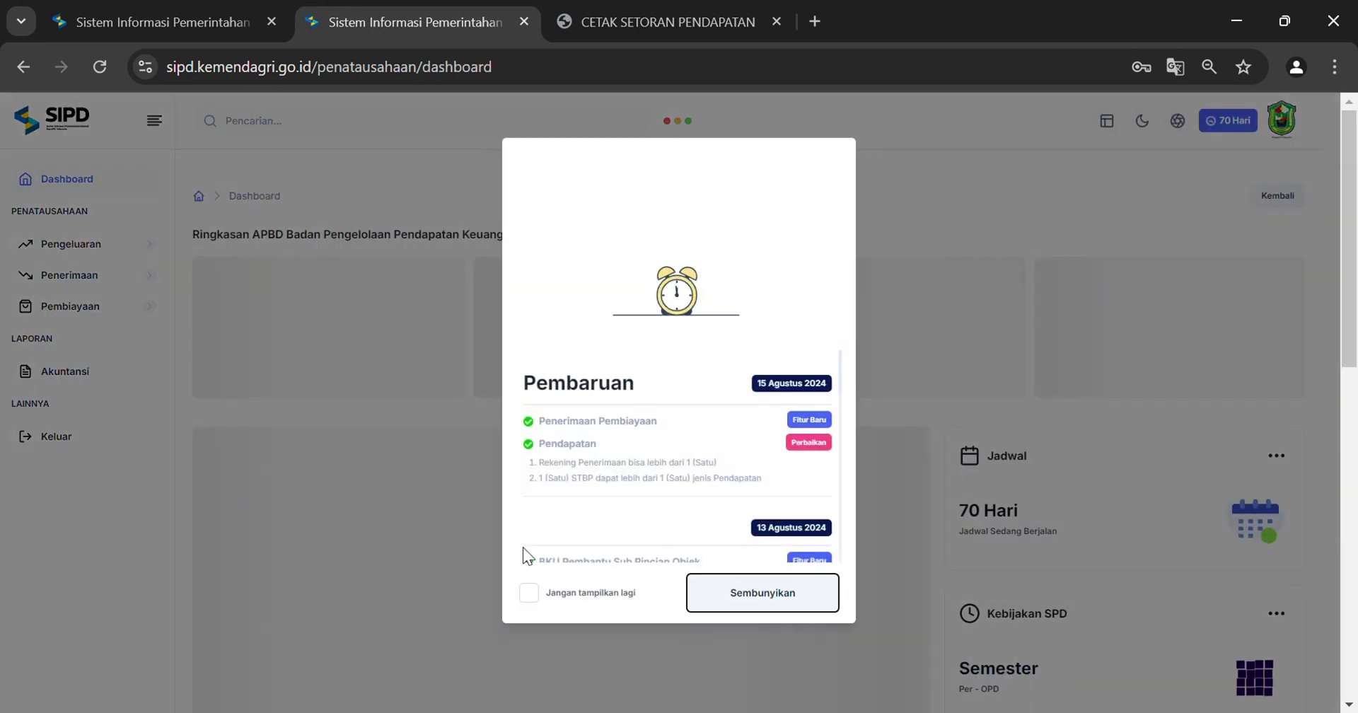
Dismiss the update notice and open STBP Pendapatan, scrolling to the Pajak Andesit row's status columns
left_click(766, 596)
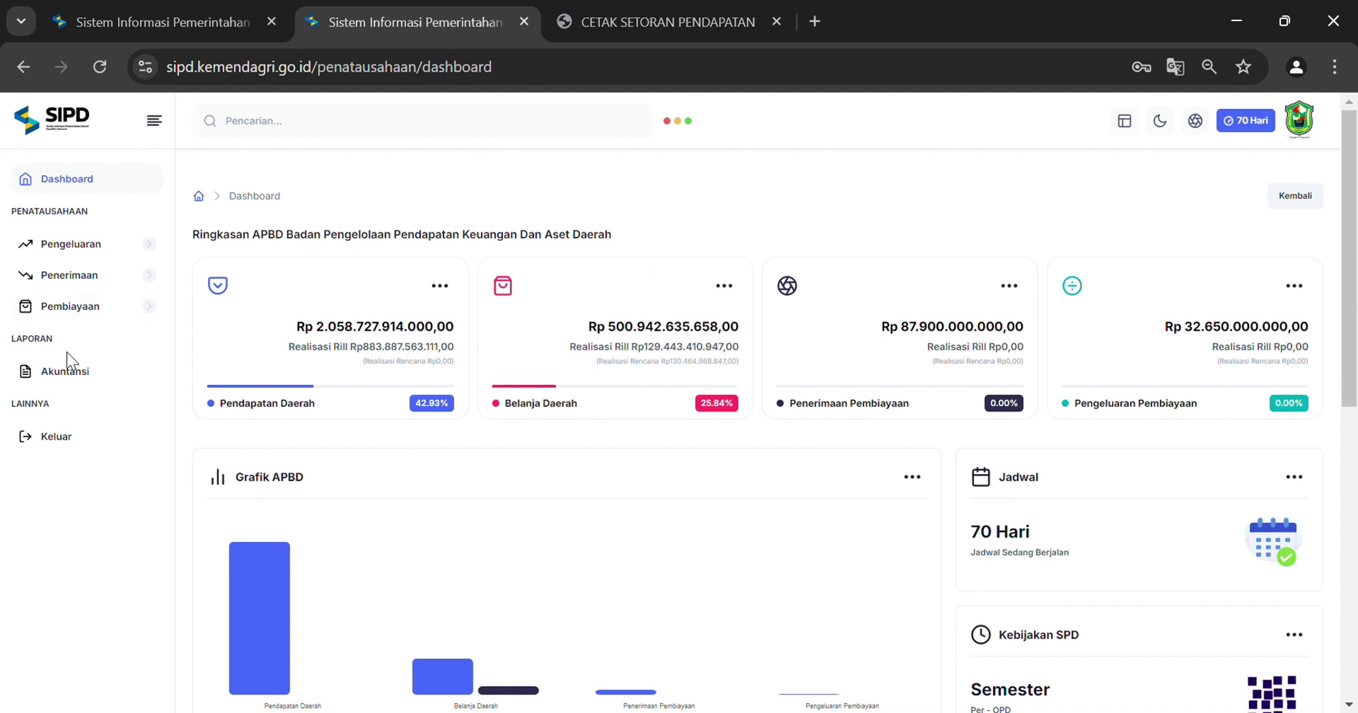
left_click(92, 283)
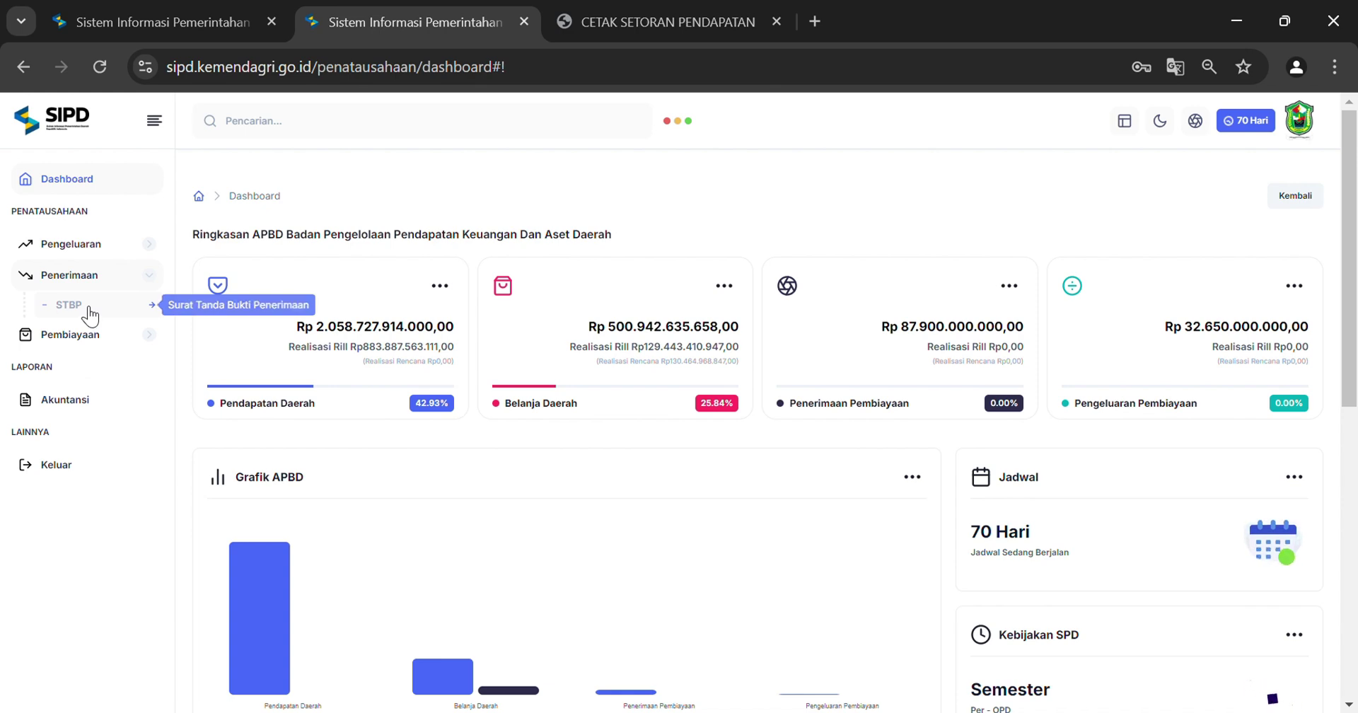
left_click(89, 312)
left_click(100, 331)
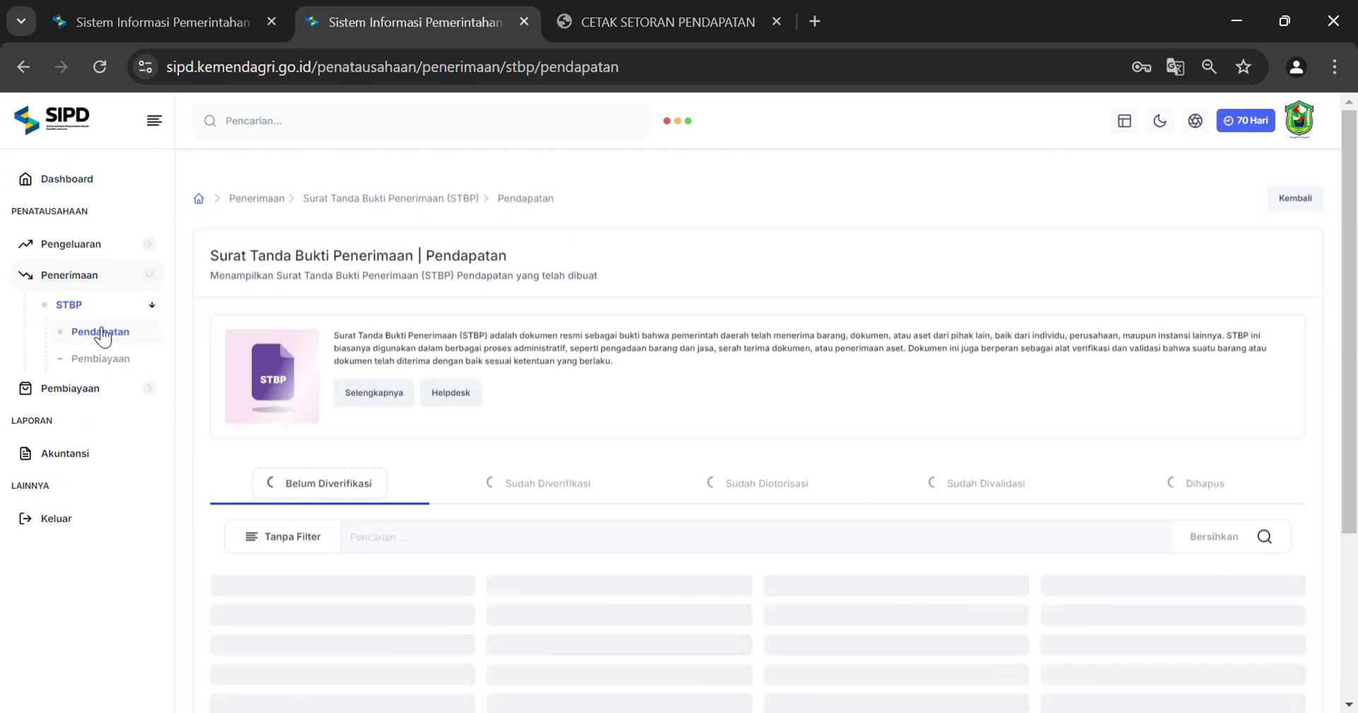
scroll(887, 501, "down", 1)
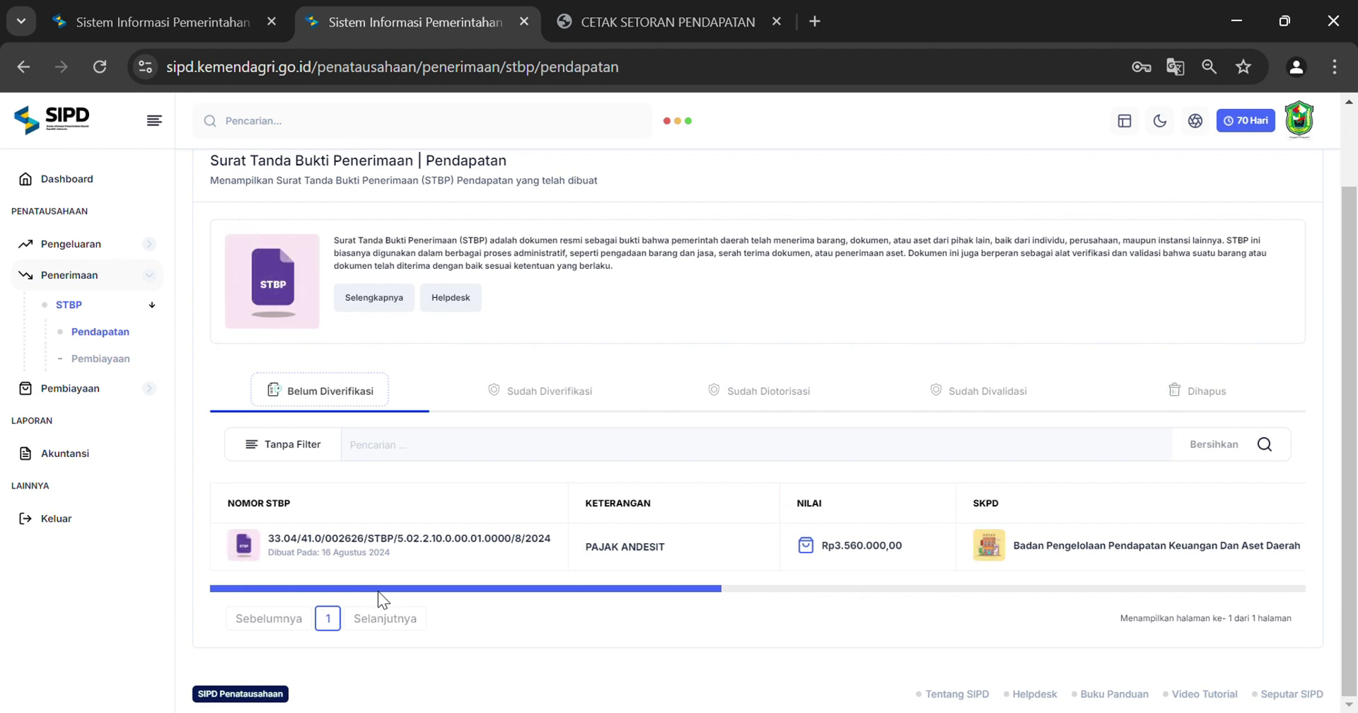
left_click_drag(378, 591, 1132, 615)
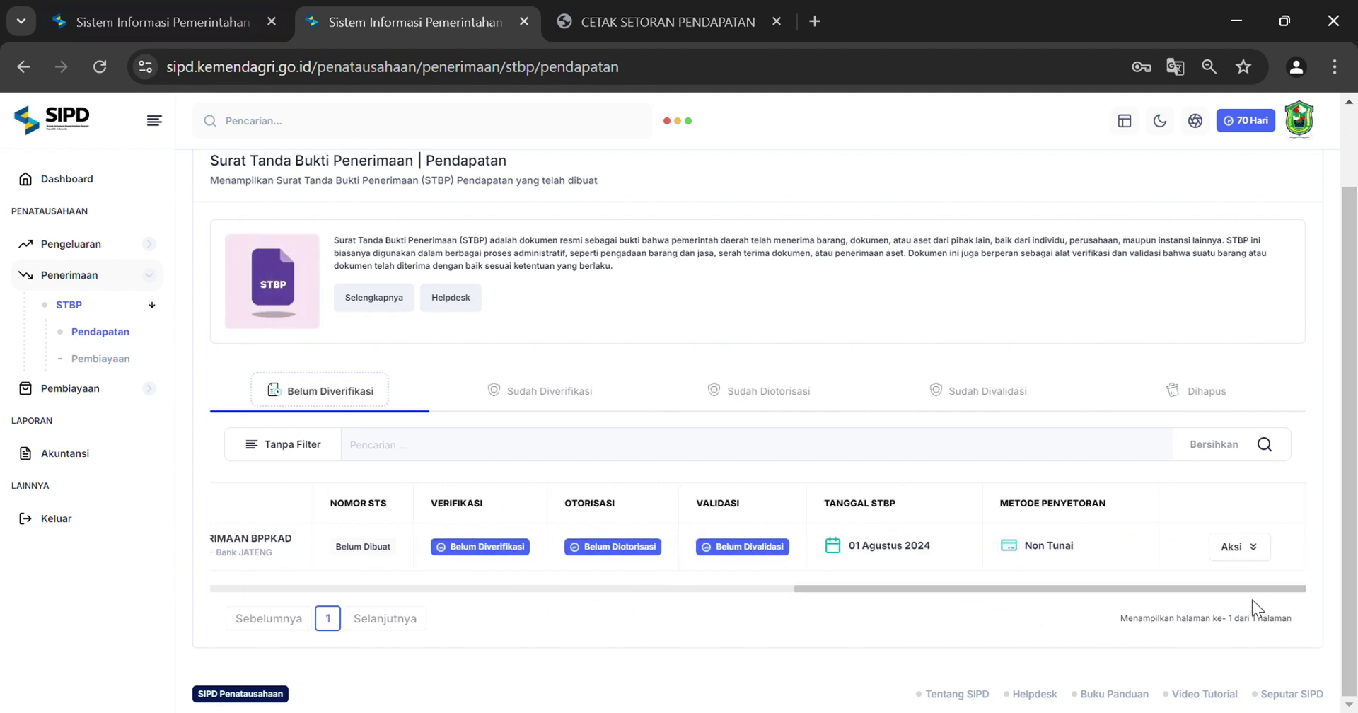
Run Verifikasi on the Pajak Andesit STBP row, confirm with Proses Sekarang, and check its status
left_click(1258, 555)
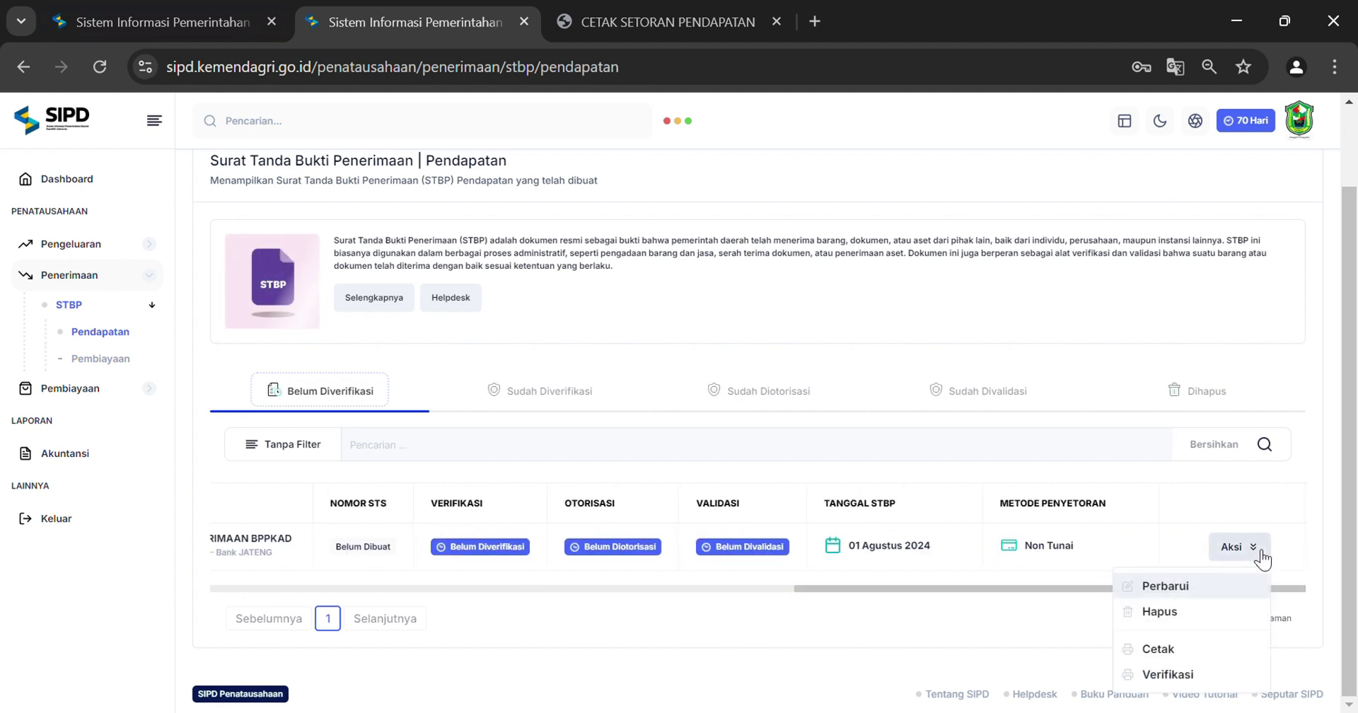
left_click(1191, 678)
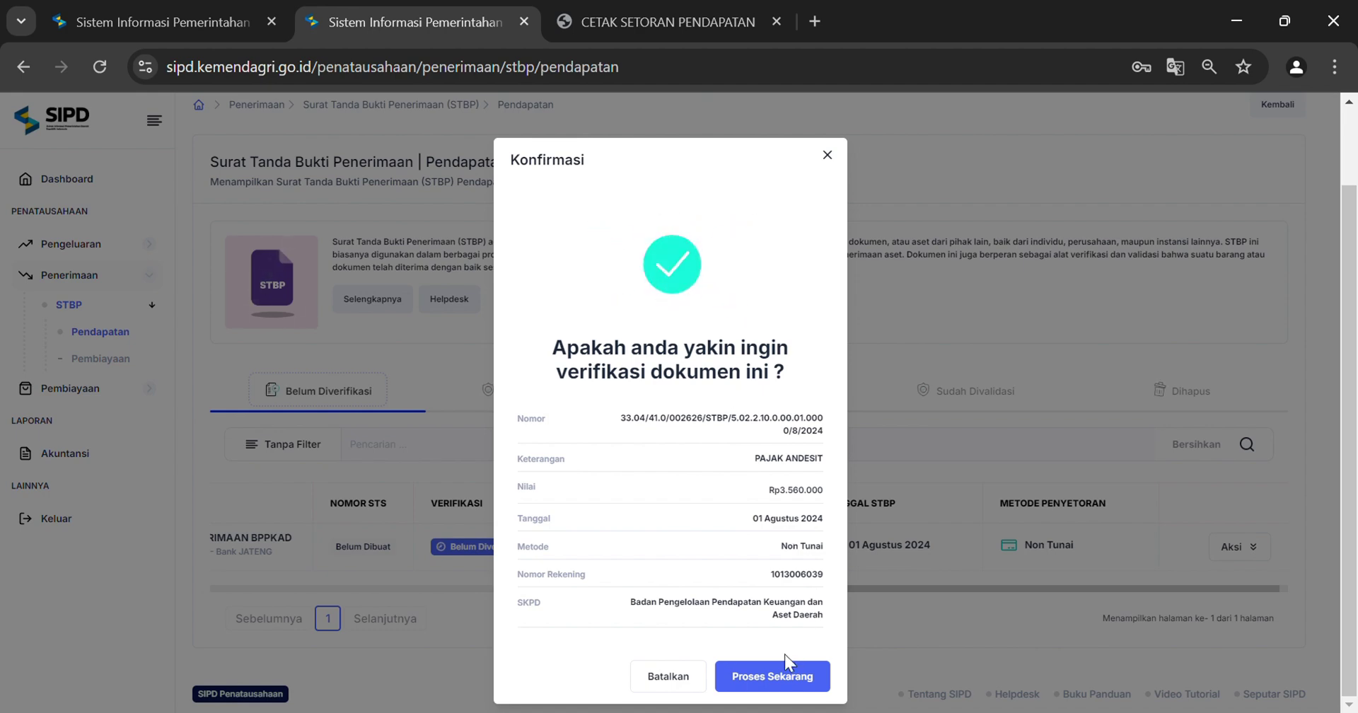
left_click(785, 683)
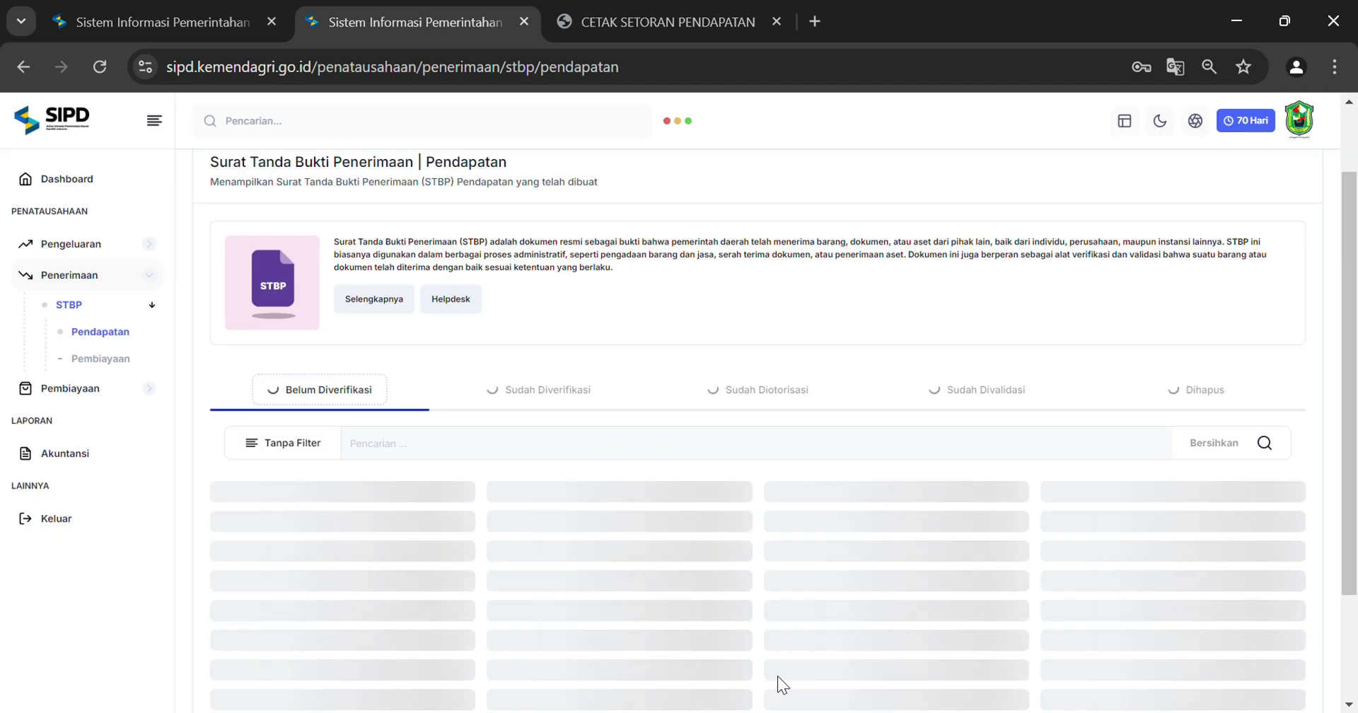
left_click_drag(596, 592, 1195, 599)
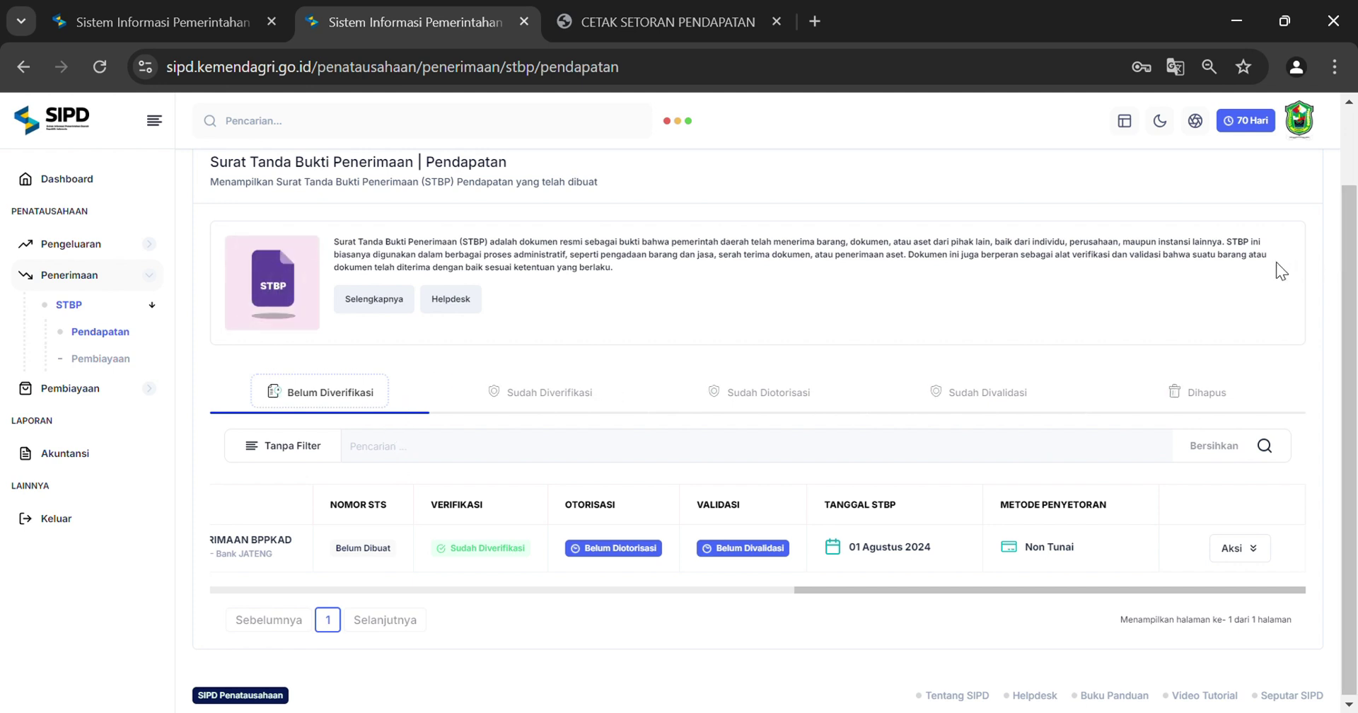
Sign out of PPK, log in as Pengguna Anggaran with the CAPTCHA, and dismiss the update notice
left_click(1307, 139)
left_click(1213, 333)
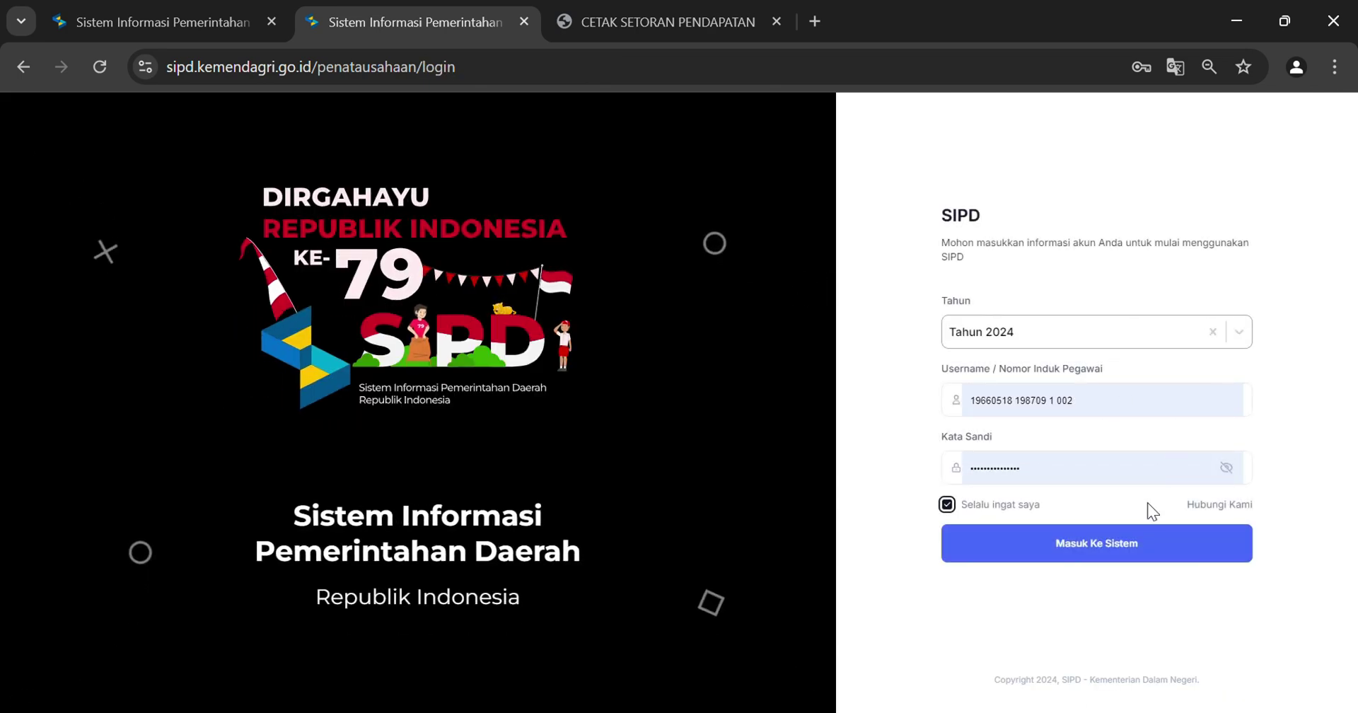
left_click(990, 543)
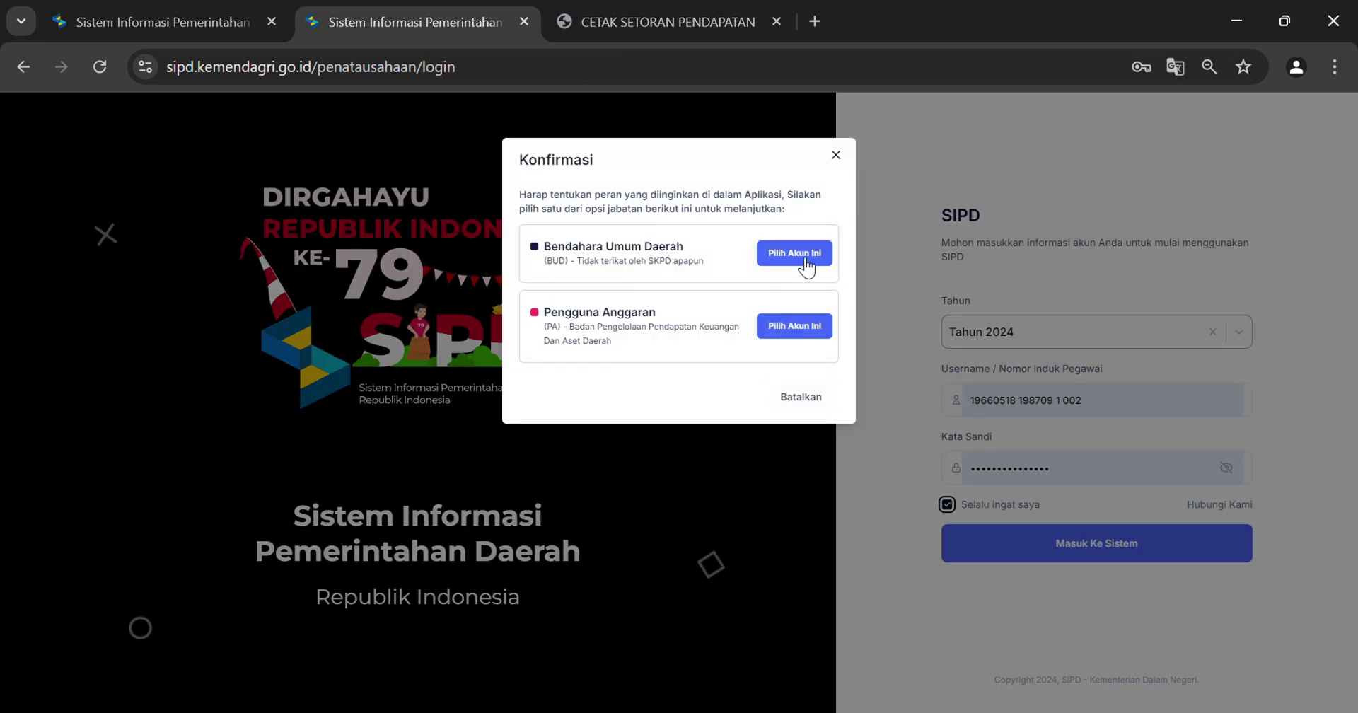
left_click(794, 325)
left_click(606, 370)
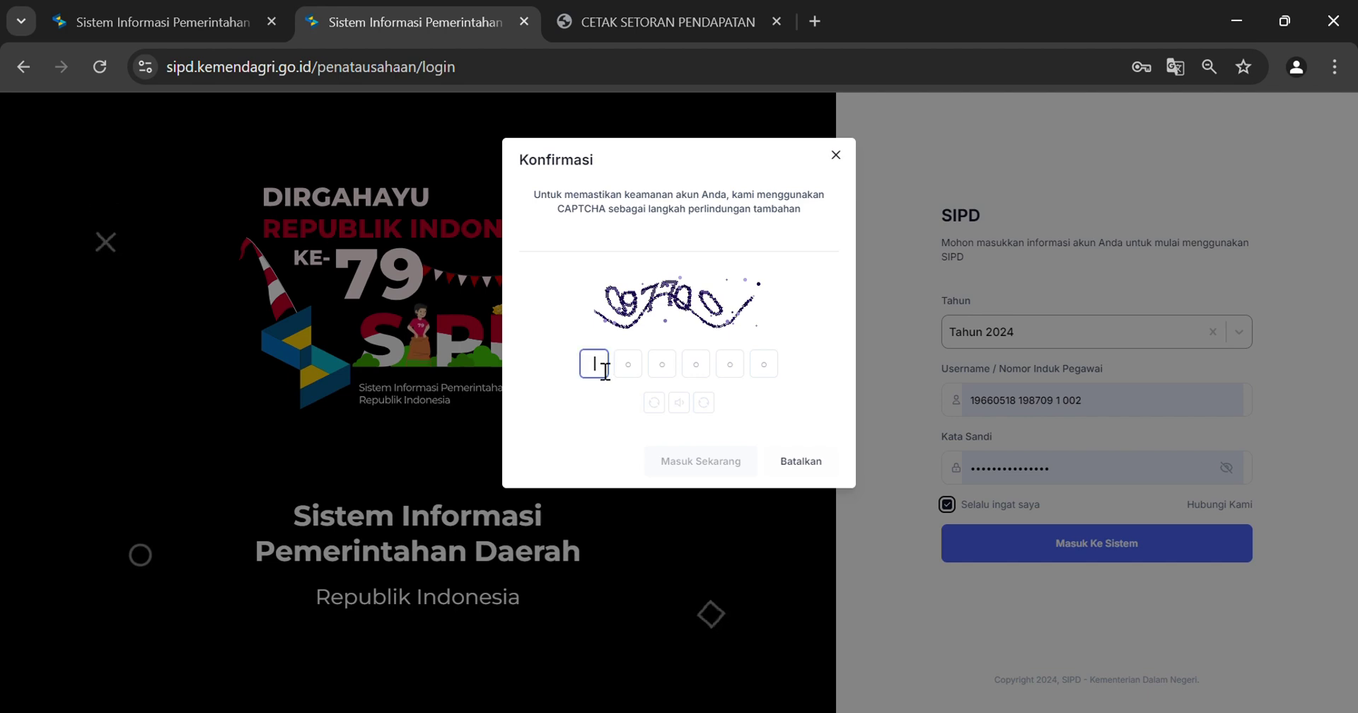
type("097700")
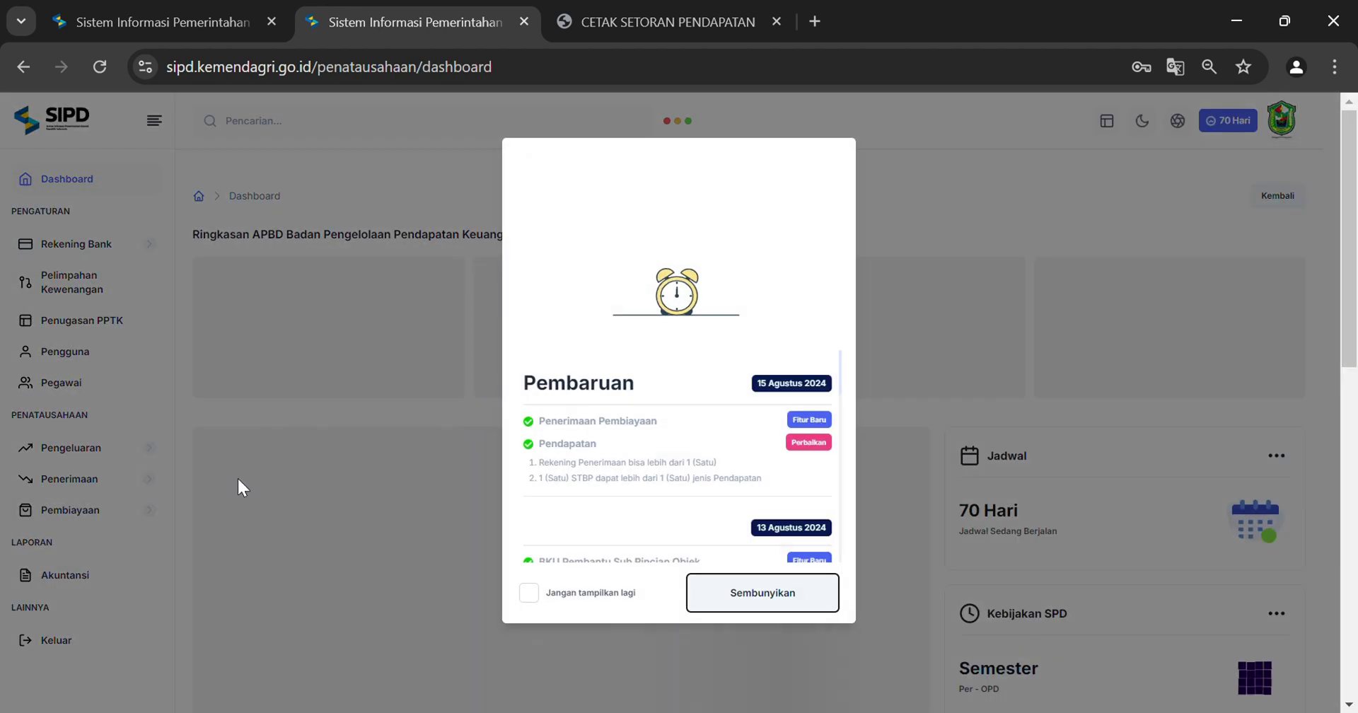
left_click(747, 596)
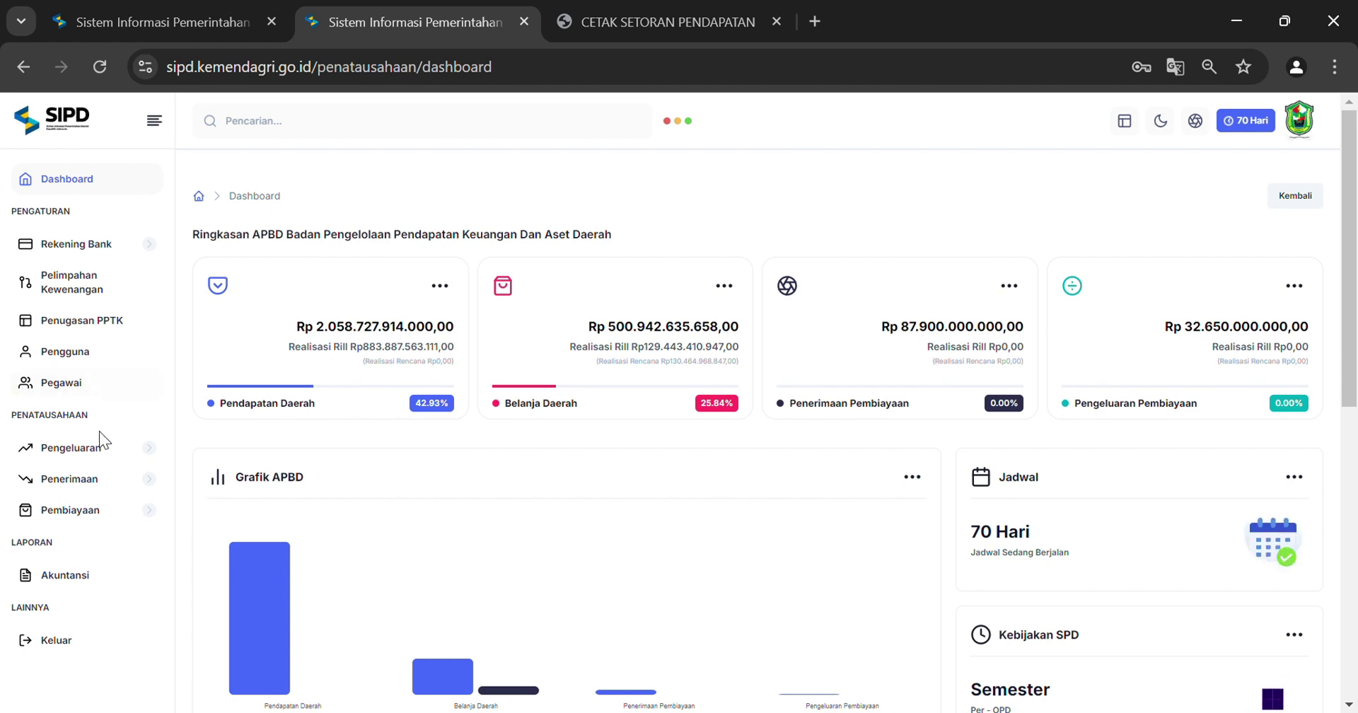
Open Penerimaan > STBP > Pendapatan's Sudah Diverifikasi list and bring up the Pajak Andesit row's actions
left_click(88, 487)
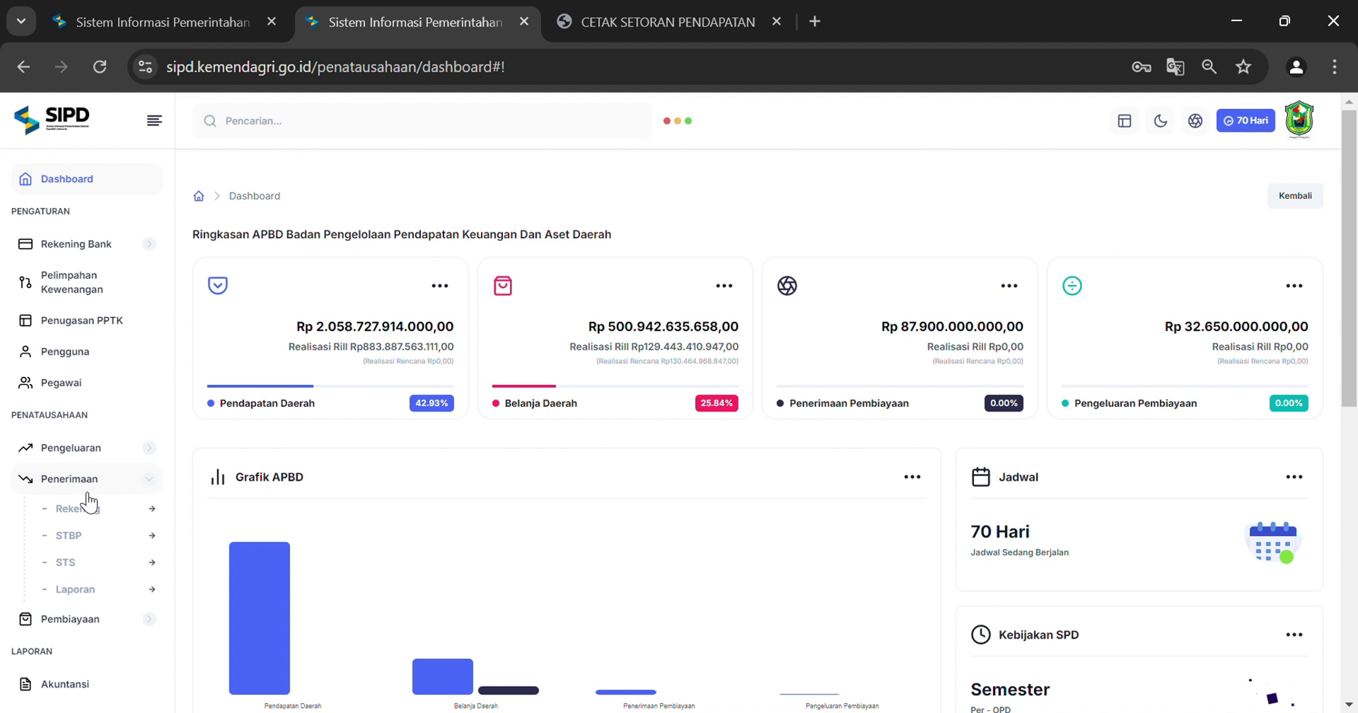
left_click(88, 544)
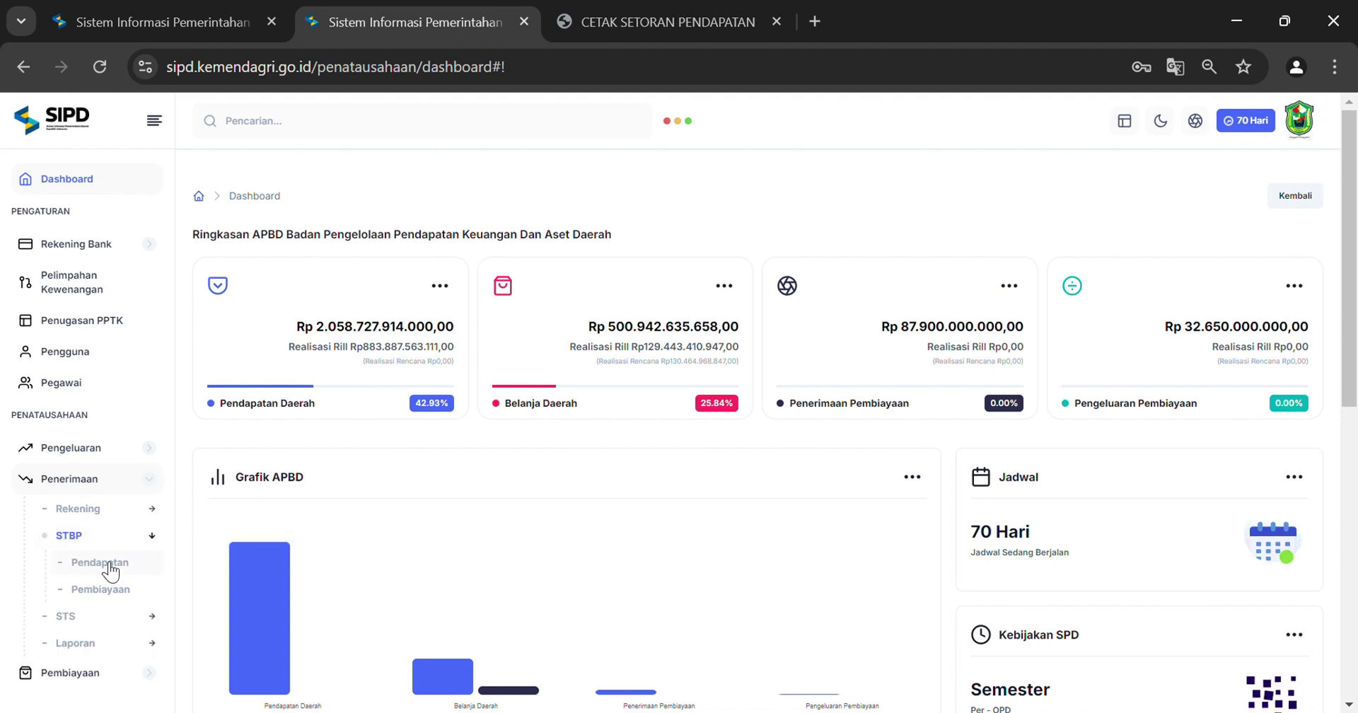
left_click(109, 566)
scroll(957, 521, "down", 3)
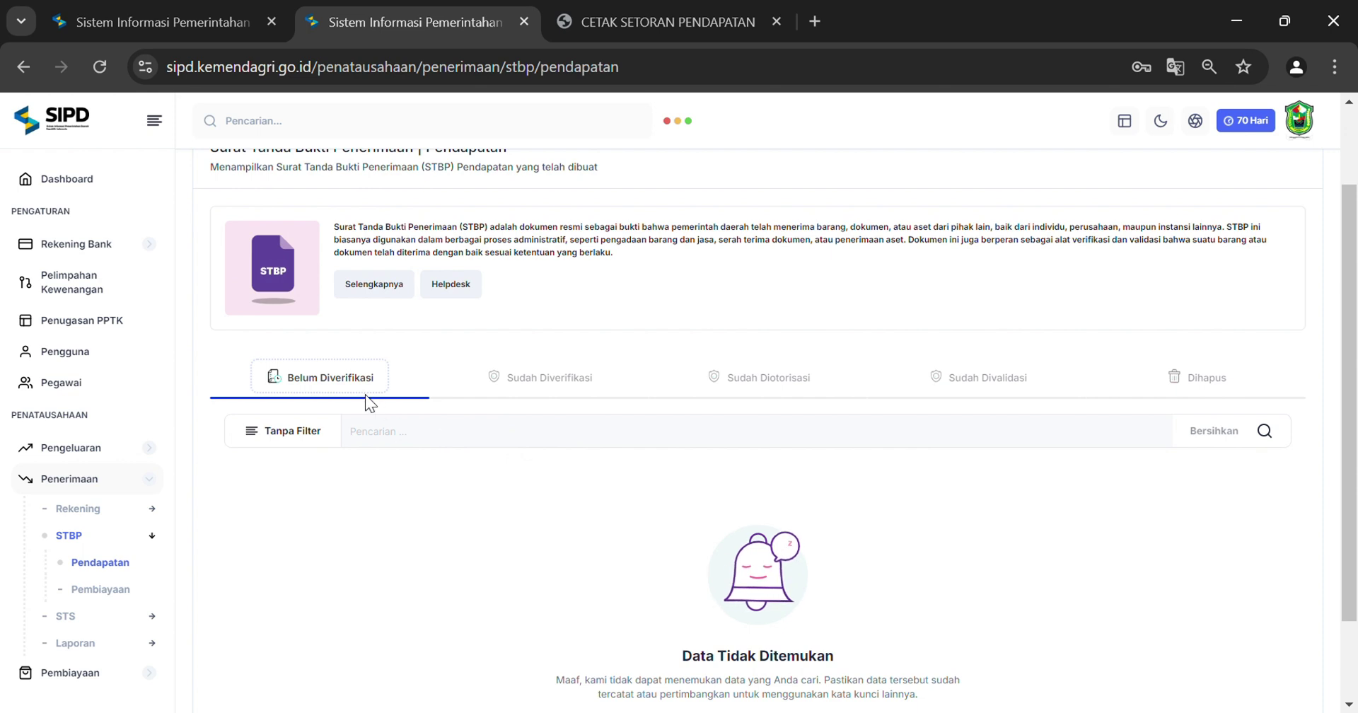
left_click(529, 382)
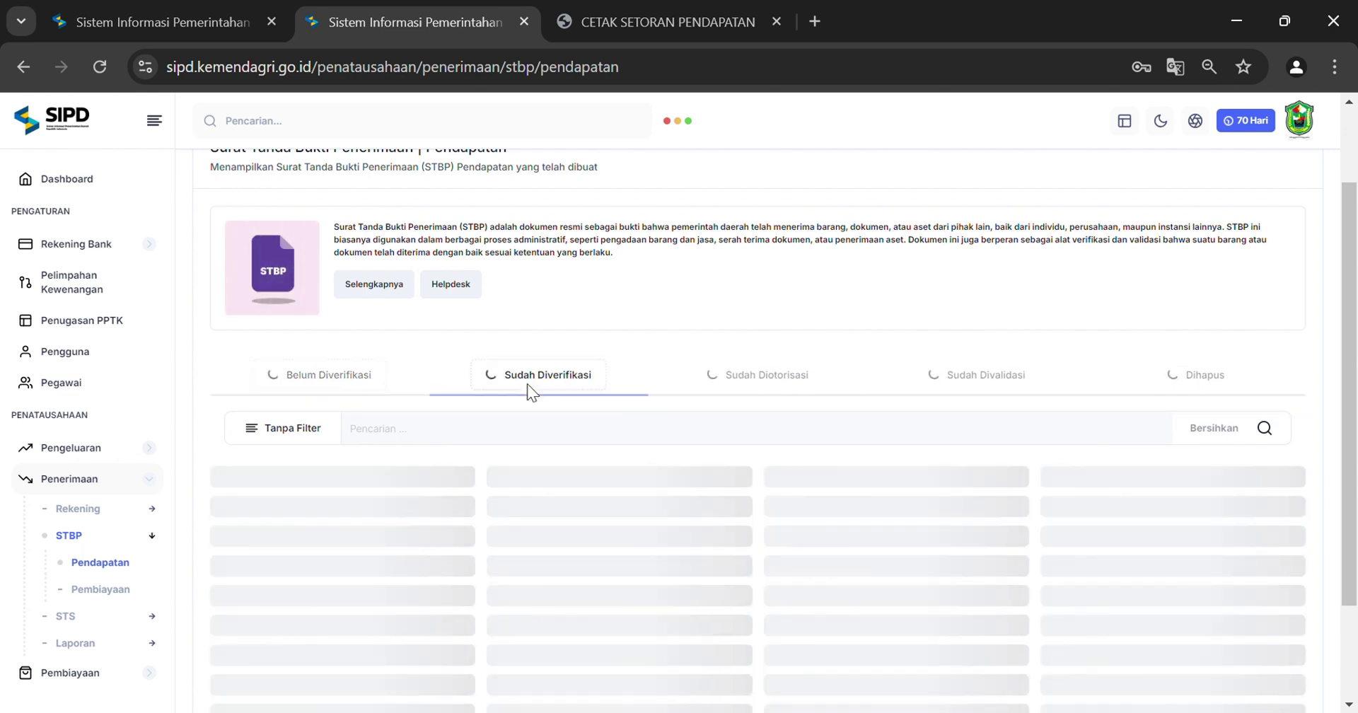
left_click_drag(526, 588, 1232, 567)
left_click(1263, 555)
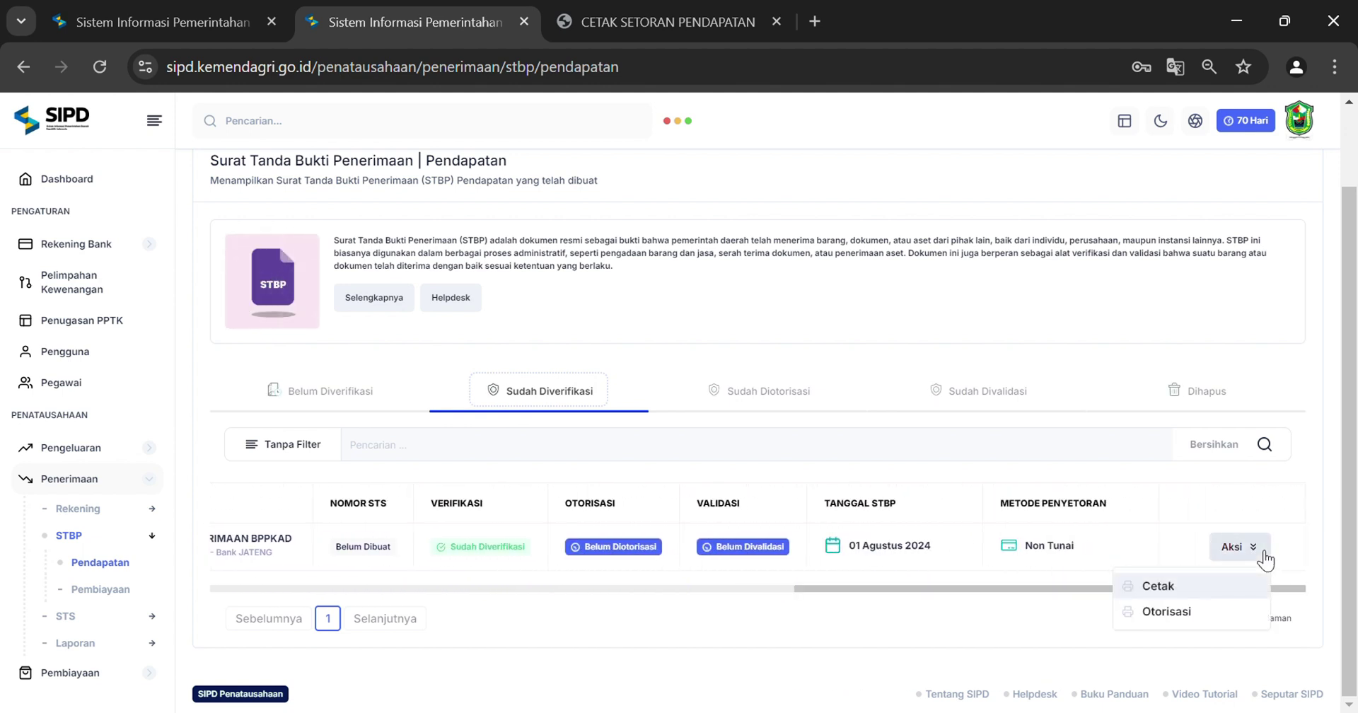
Authorize the Rp3.560.000 Pajak Andesit STBP and view its status under Sudah Diotorisasi
left_click(1217, 620)
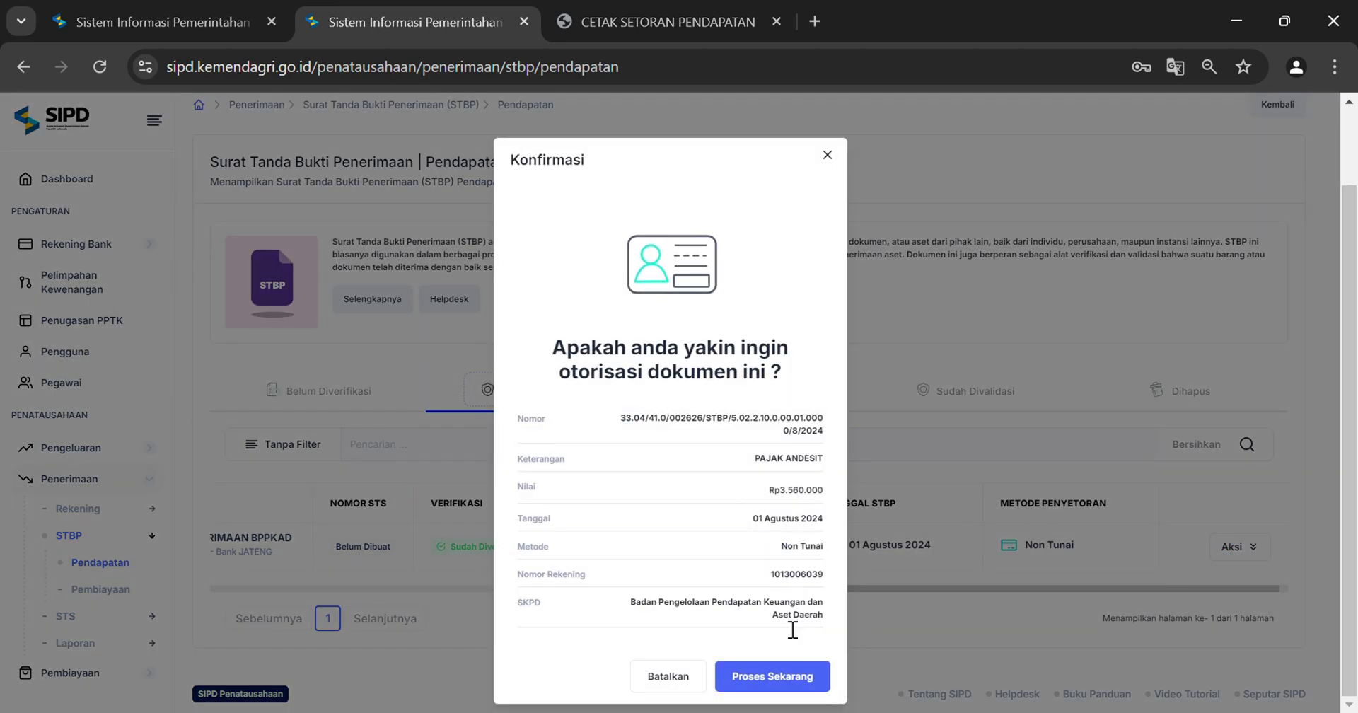
left_click(782, 676)
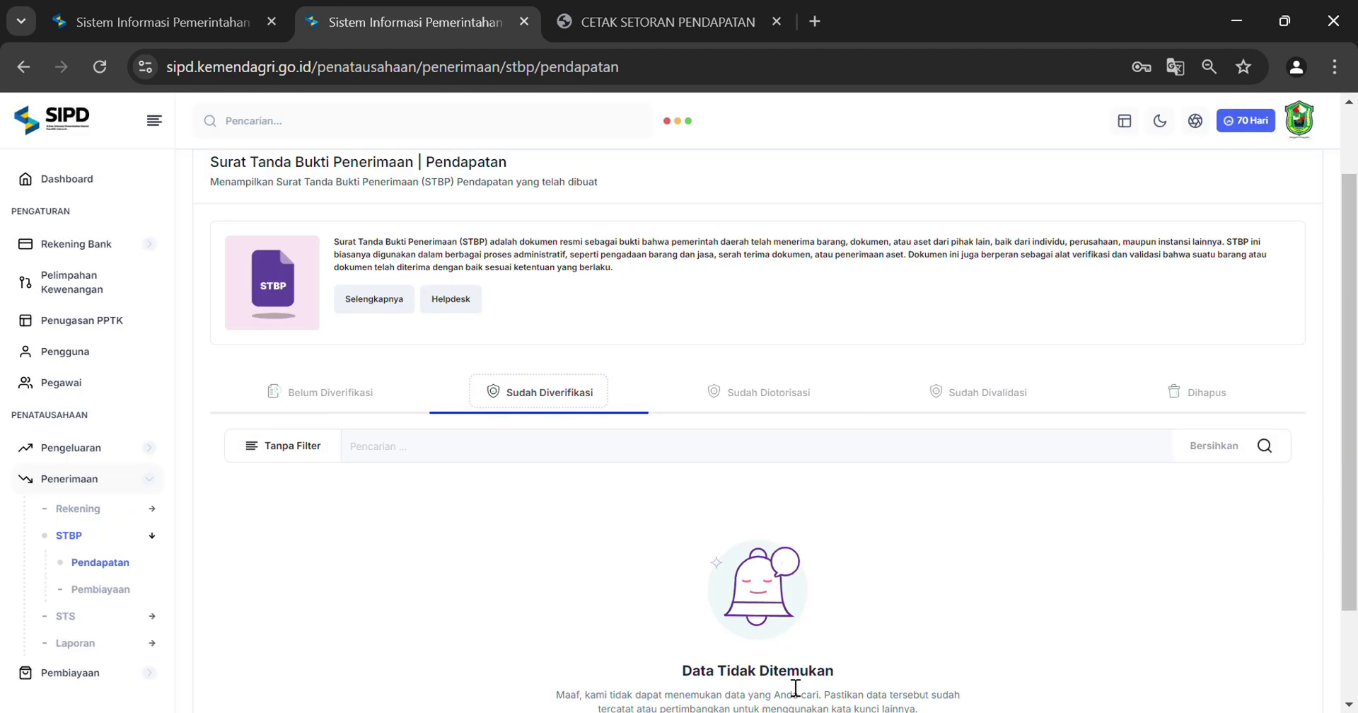
left_click(751, 393)
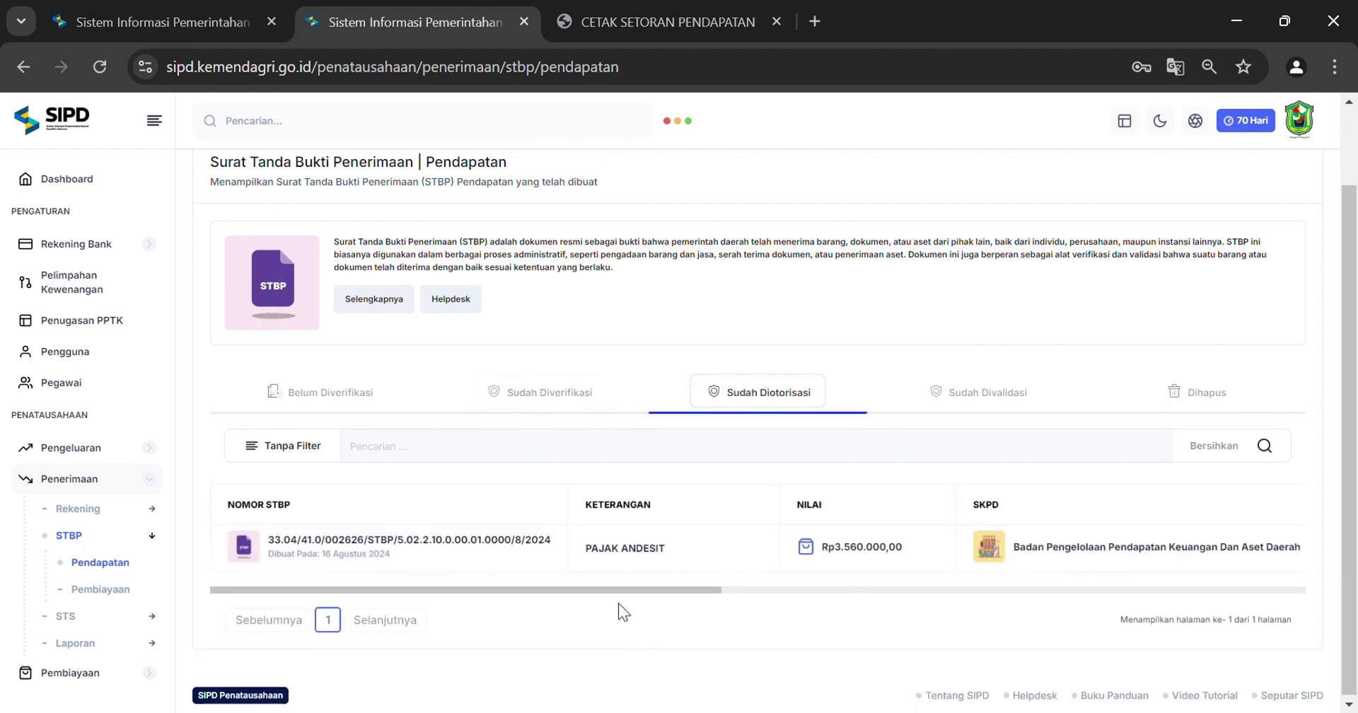
left_click_drag(631, 590, 1224, 570)
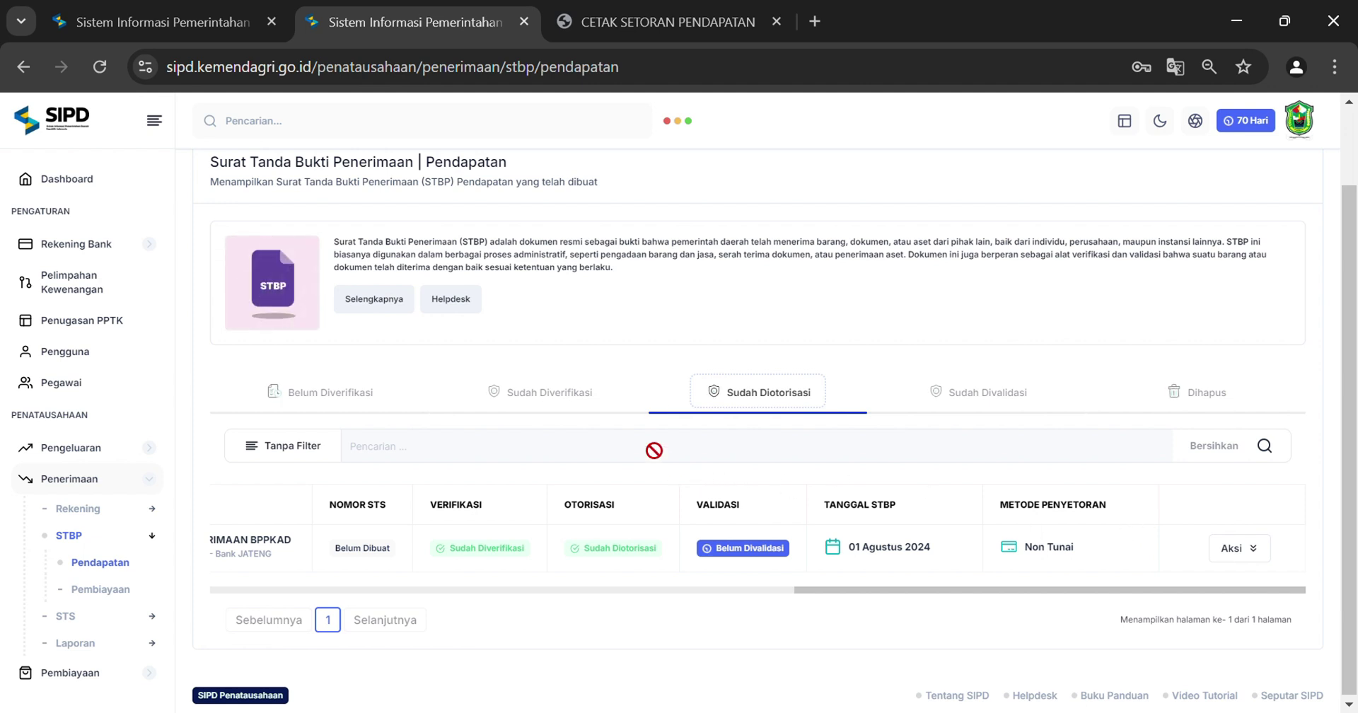
Sign out and log in again with the other saved account
left_click(1301, 130)
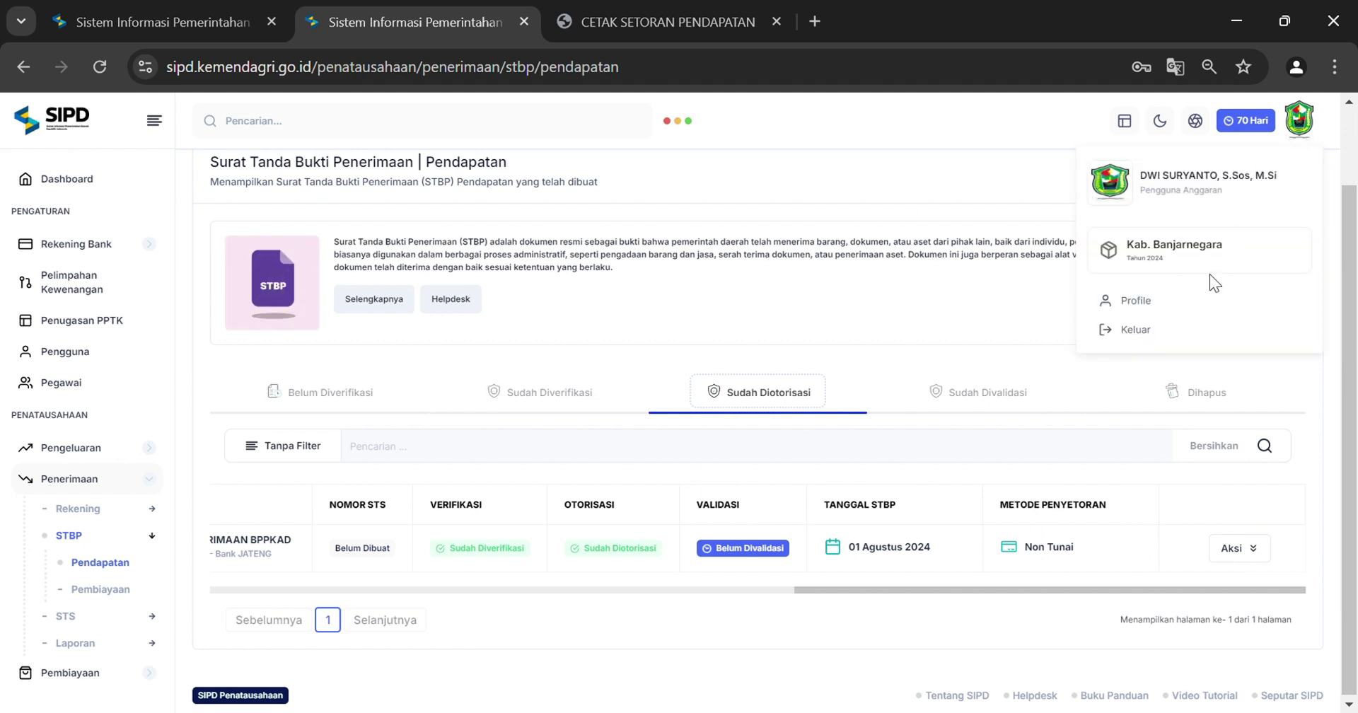
left_click(1131, 329)
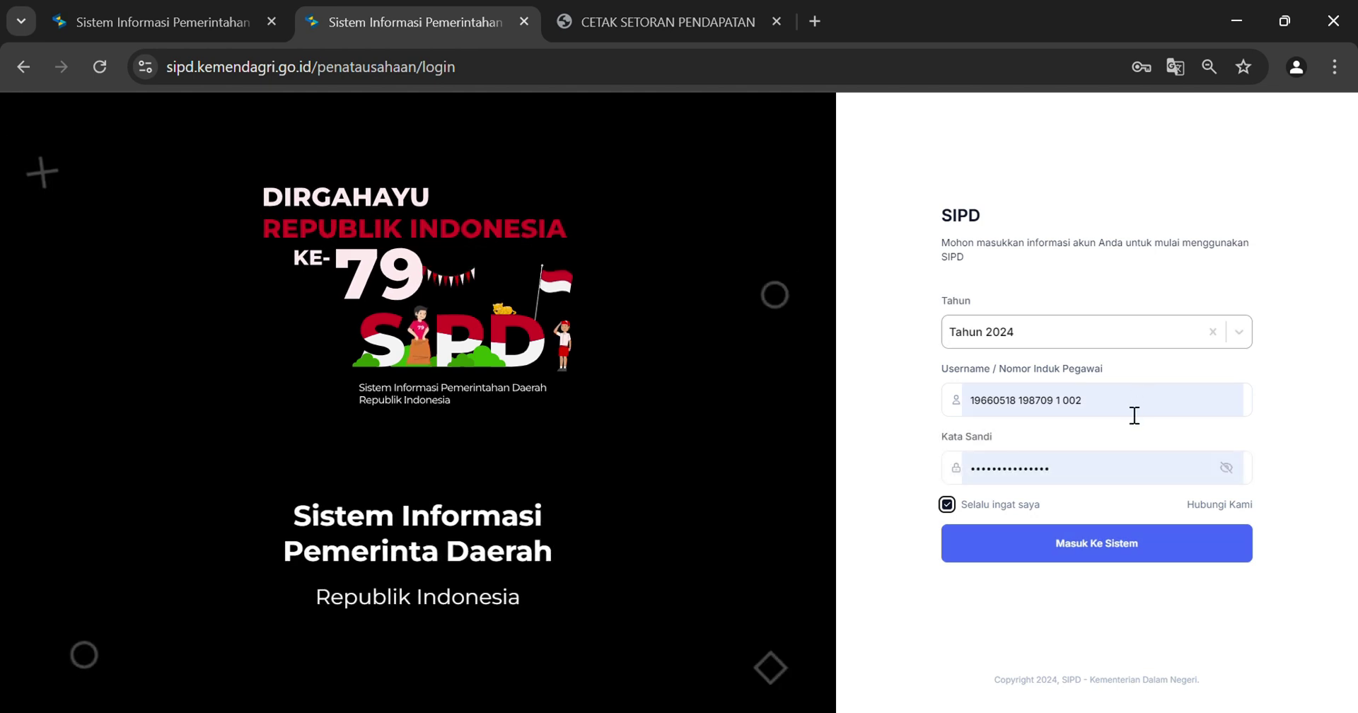
left_click(1134, 409)
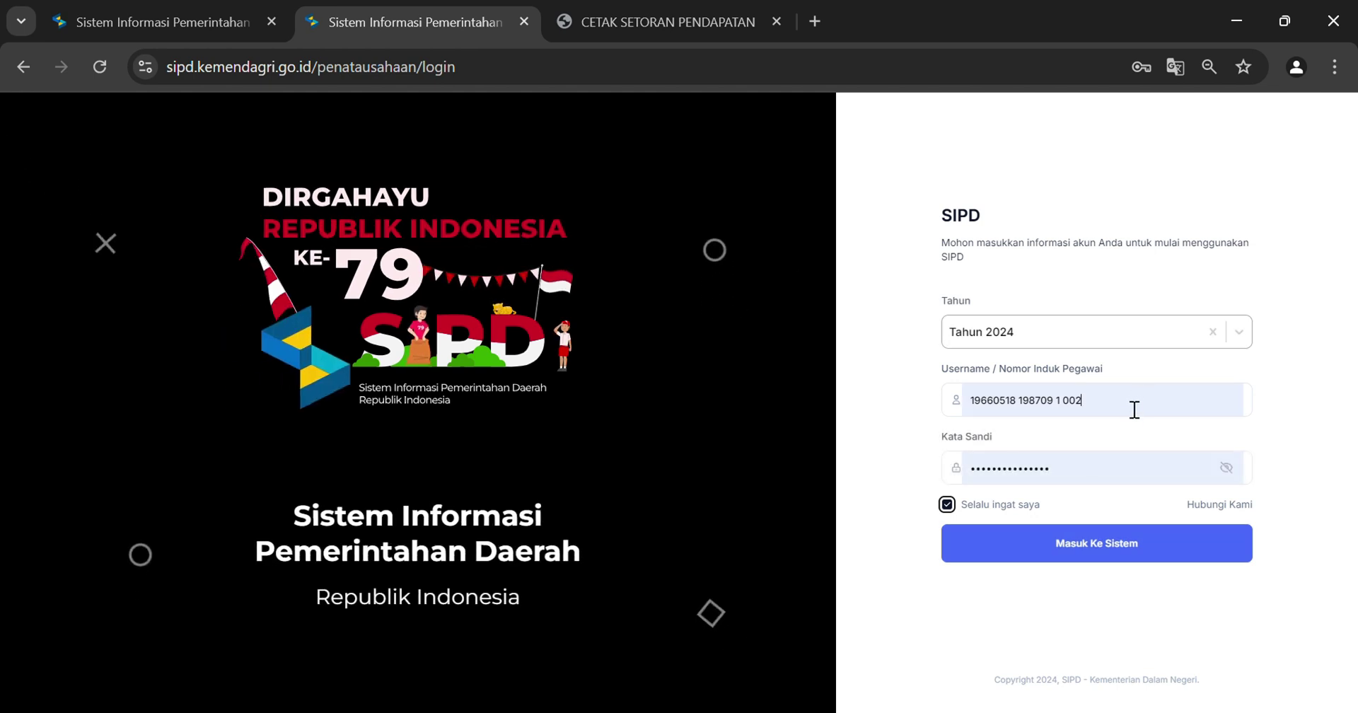
left_click(1126, 556)
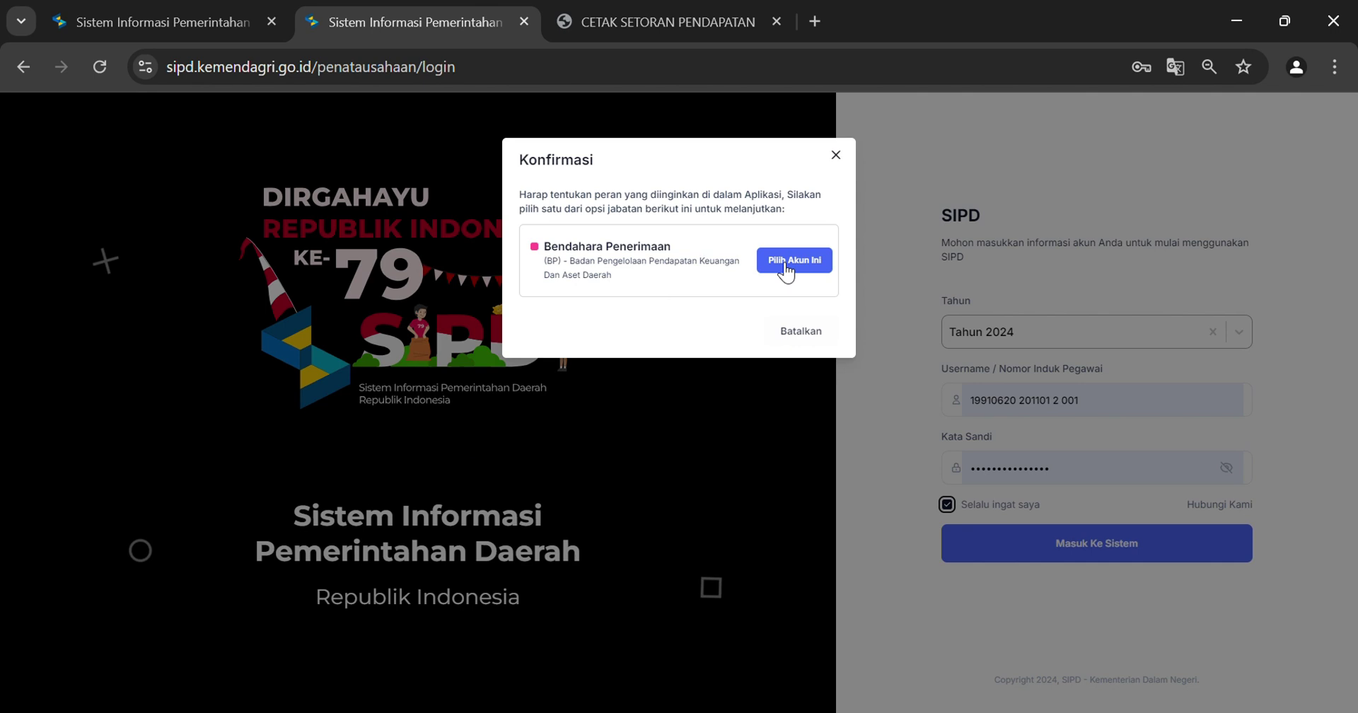
left_click(784, 262)
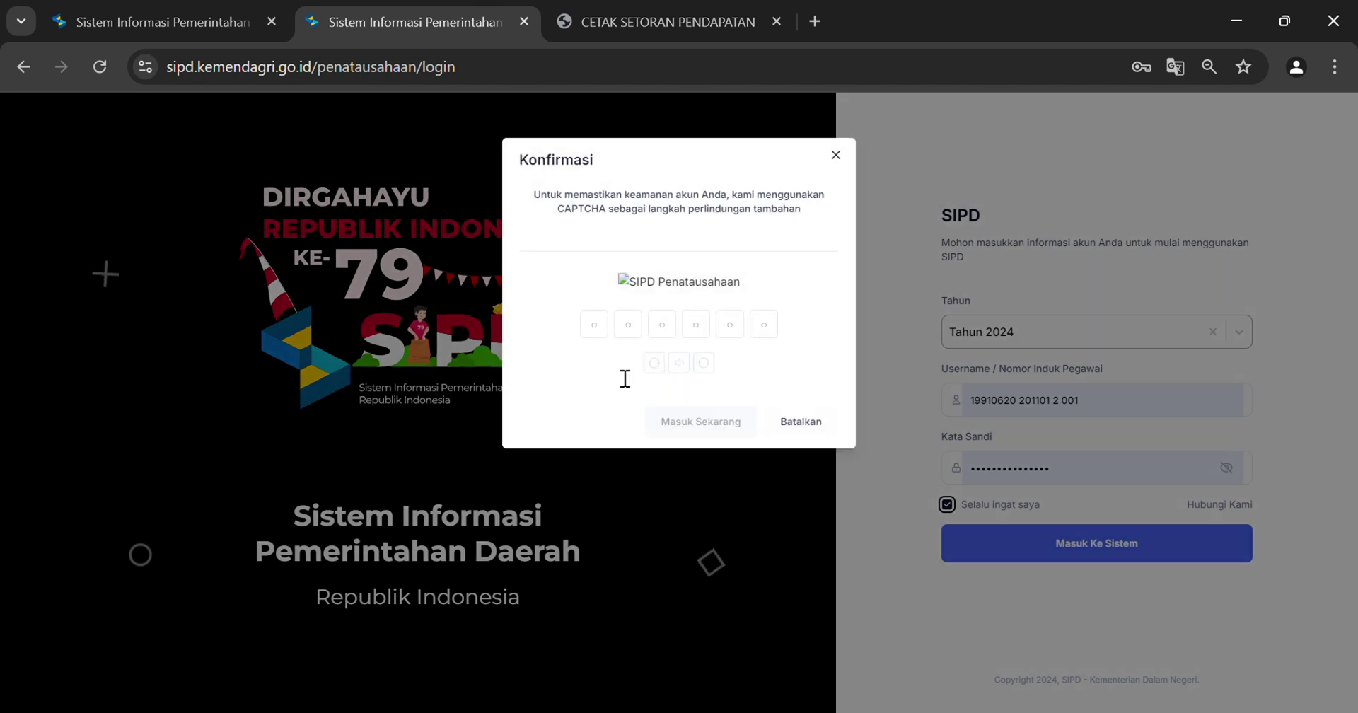
Enter the CAPTCHA code and dismiss the Pembaruan popup to reach the dashboard
left_click(602, 373)
type("3")
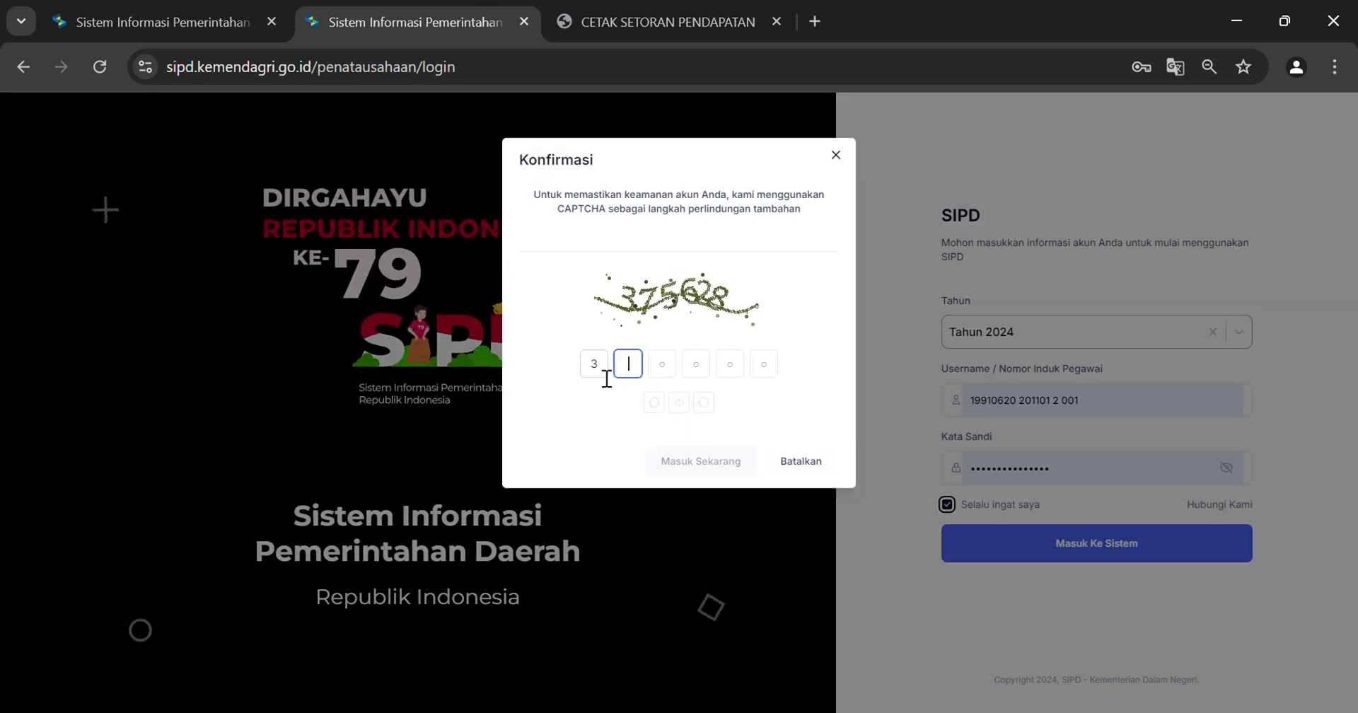
type("7562")
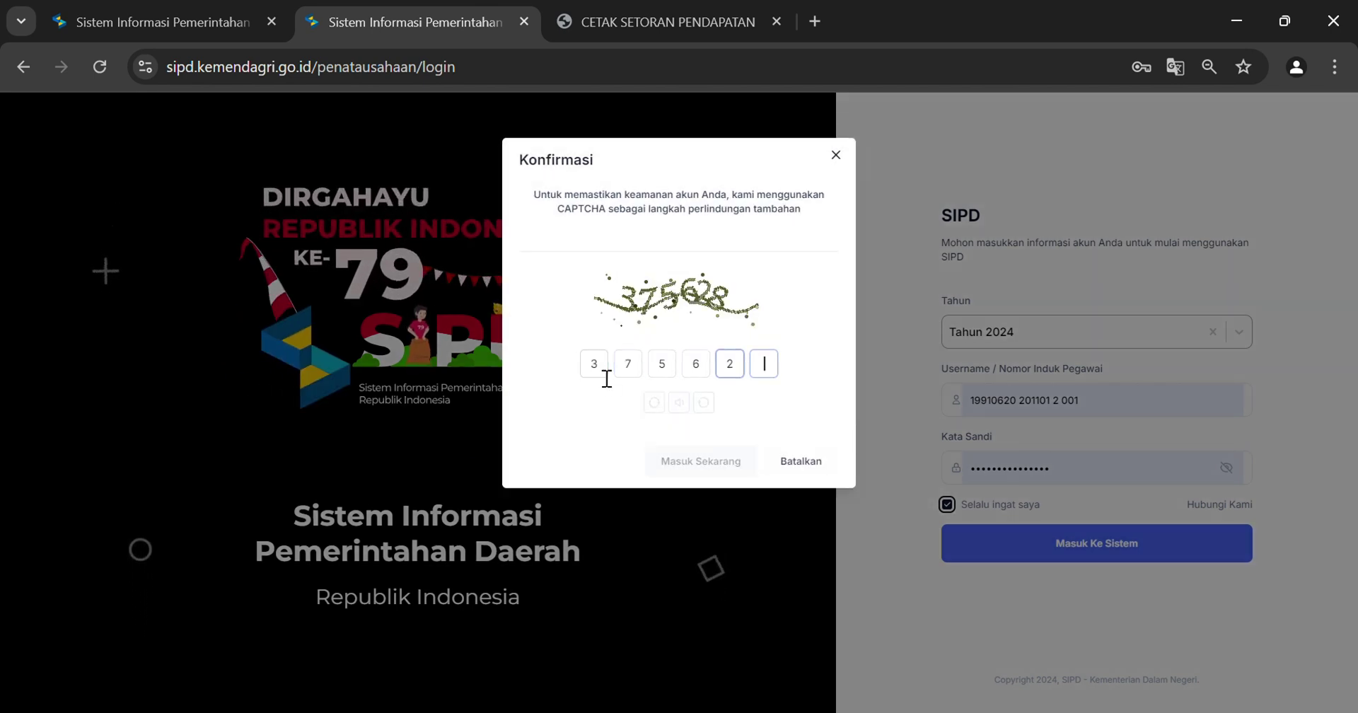
type("8")
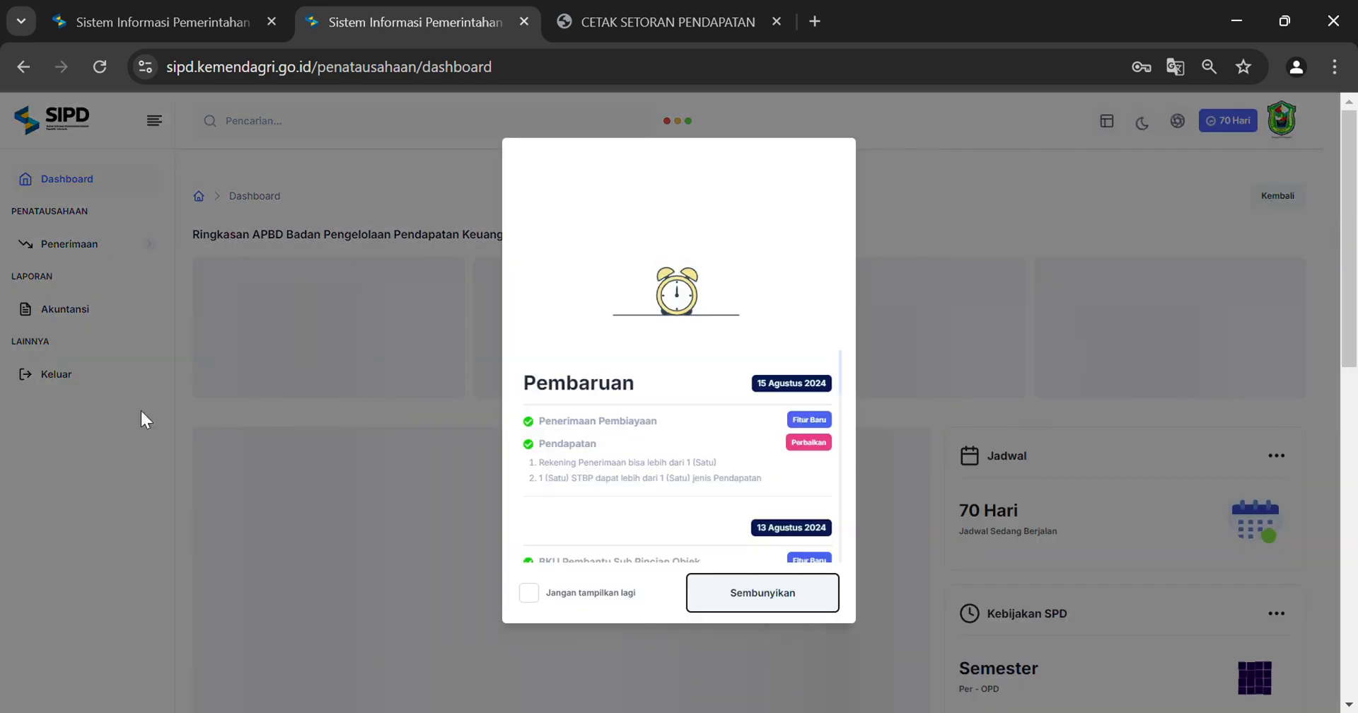
left_click(729, 591)
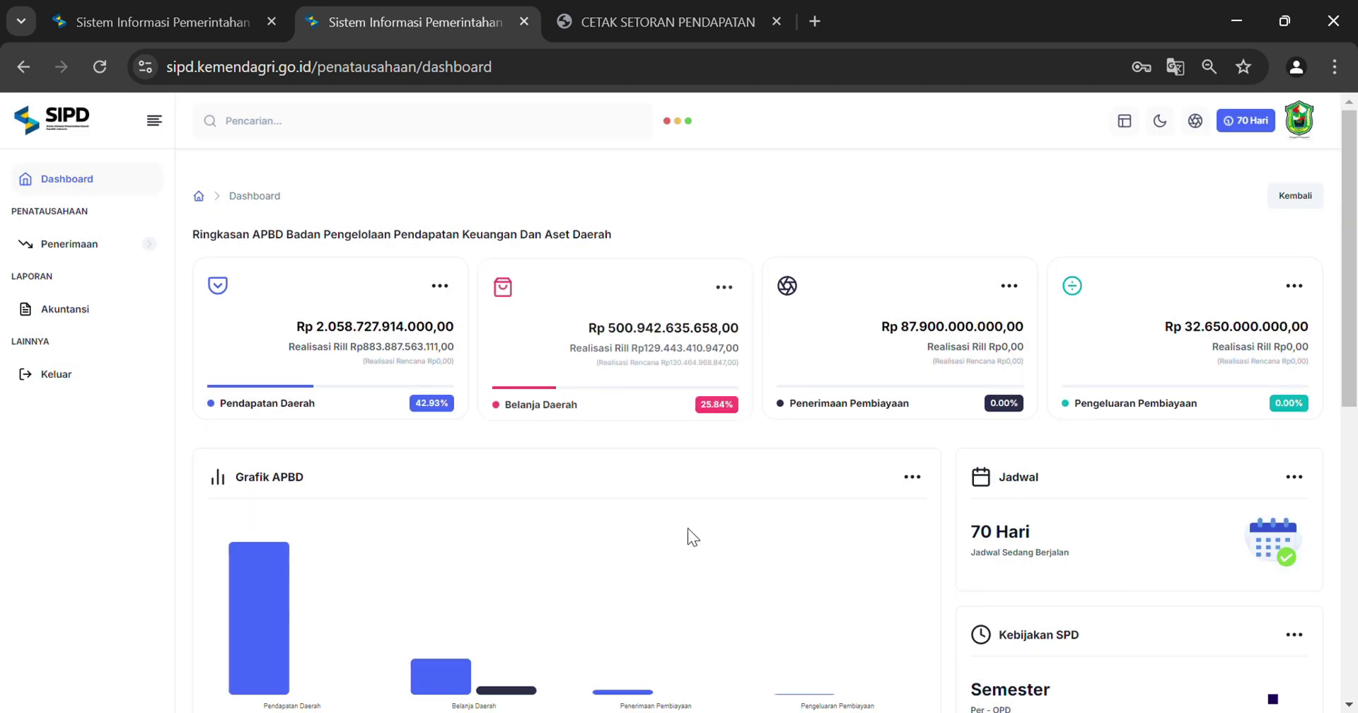
Open the STS list based on STBP from Penerimaan > STS > STBP
left_click(114, 252)
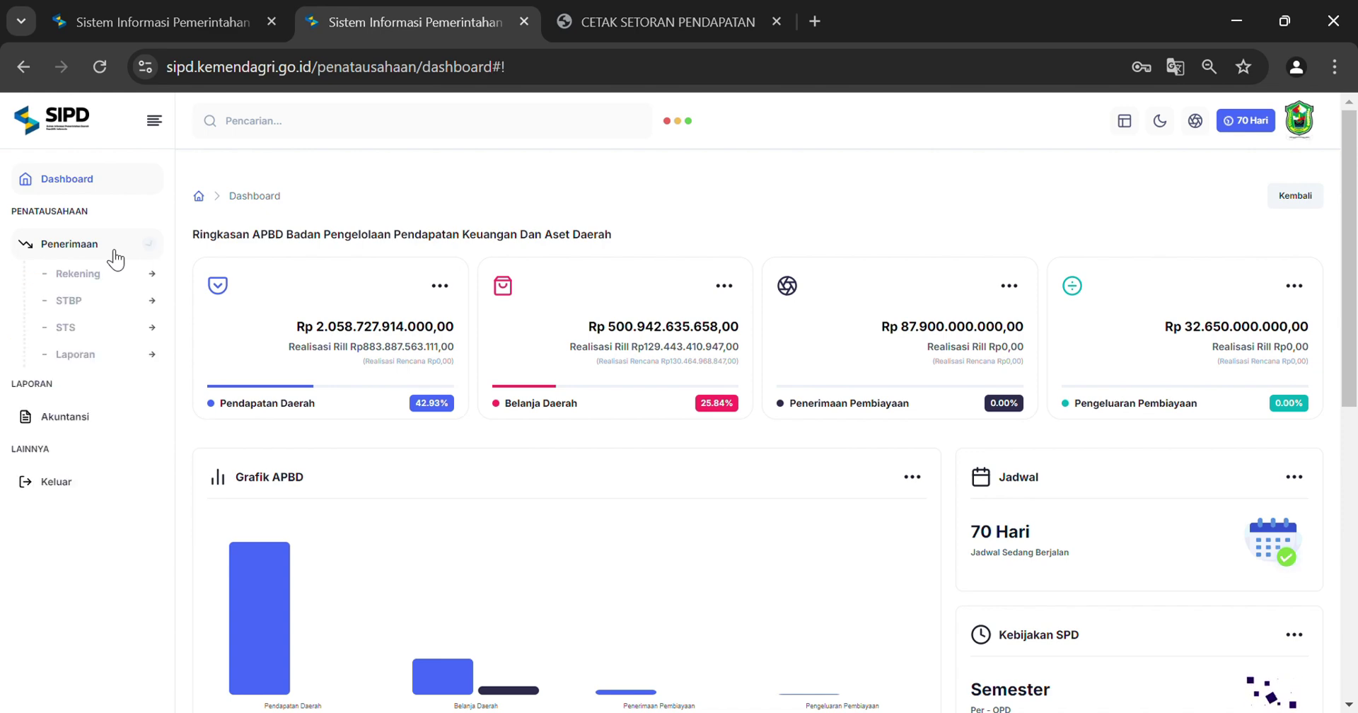
left_click(115, 338)
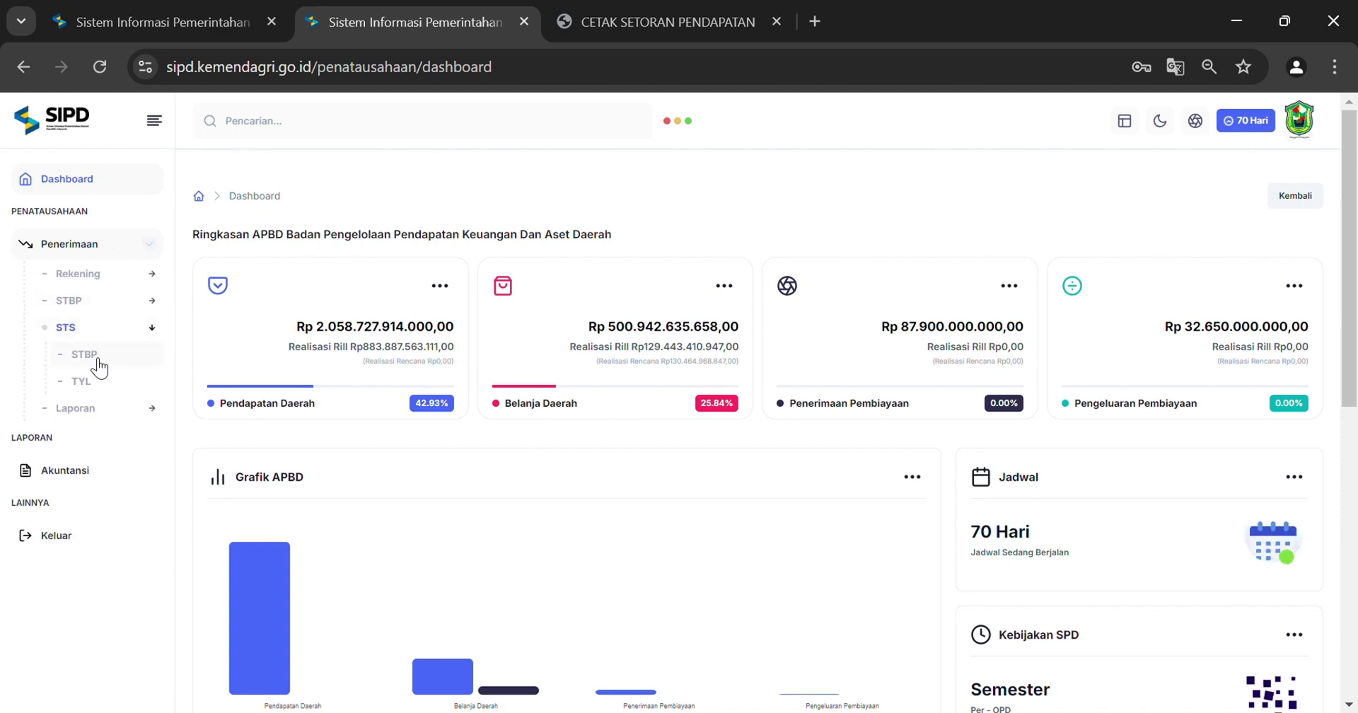
left_click(99, 362)
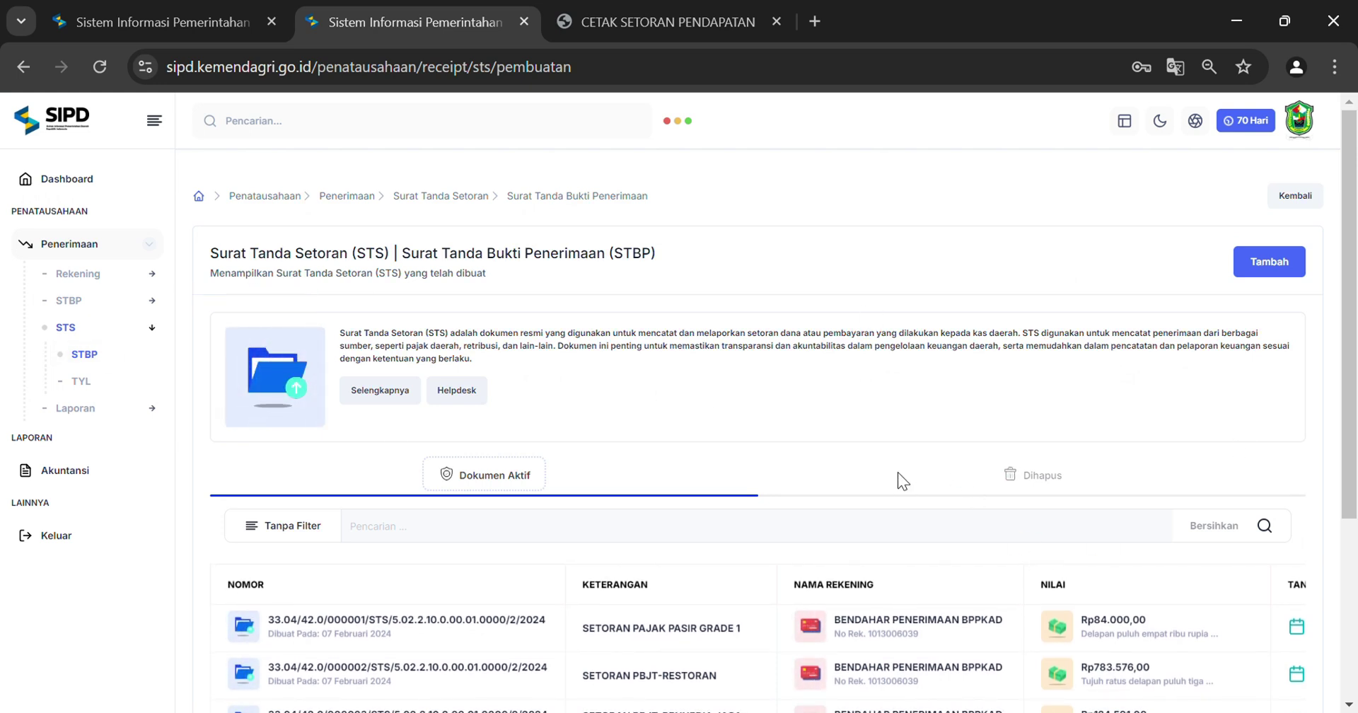
Start a new STS with the revenue agency chosen as Sub SKPD
left_click(1283, 265)
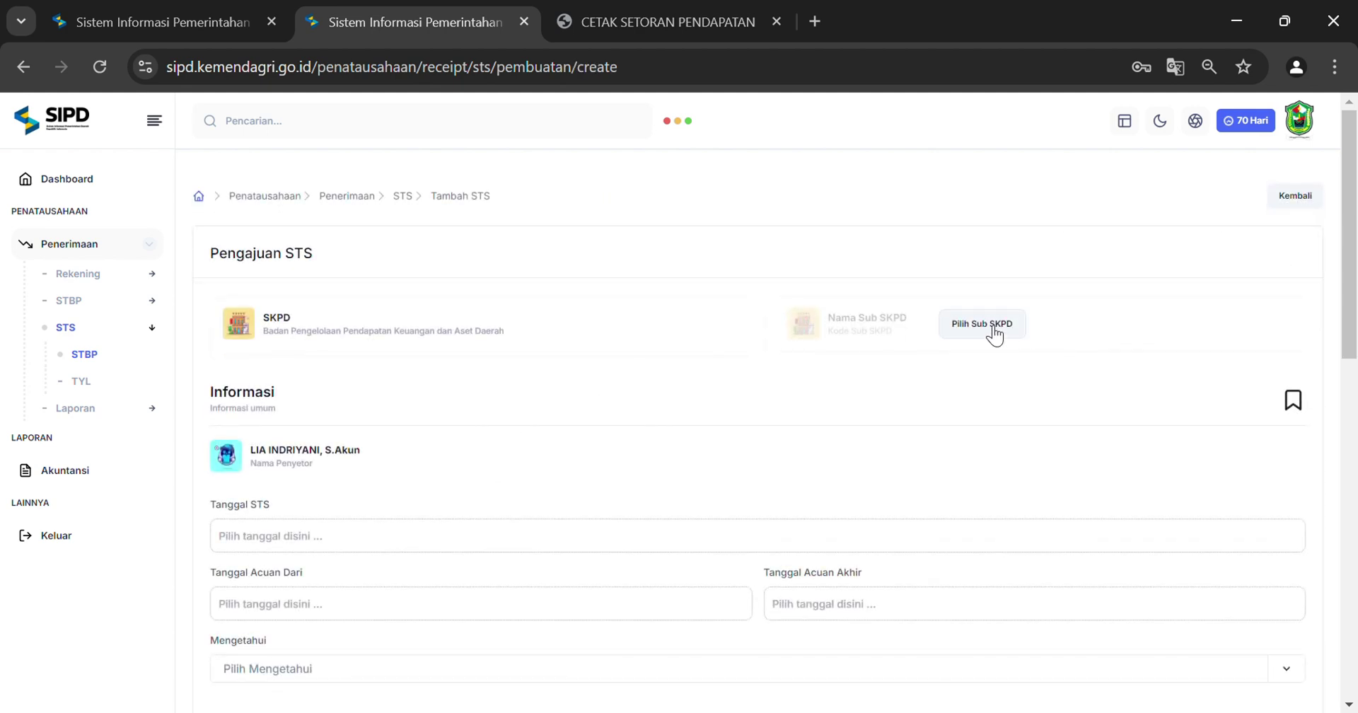
left_click(992, 327)
left_click(905, 222)
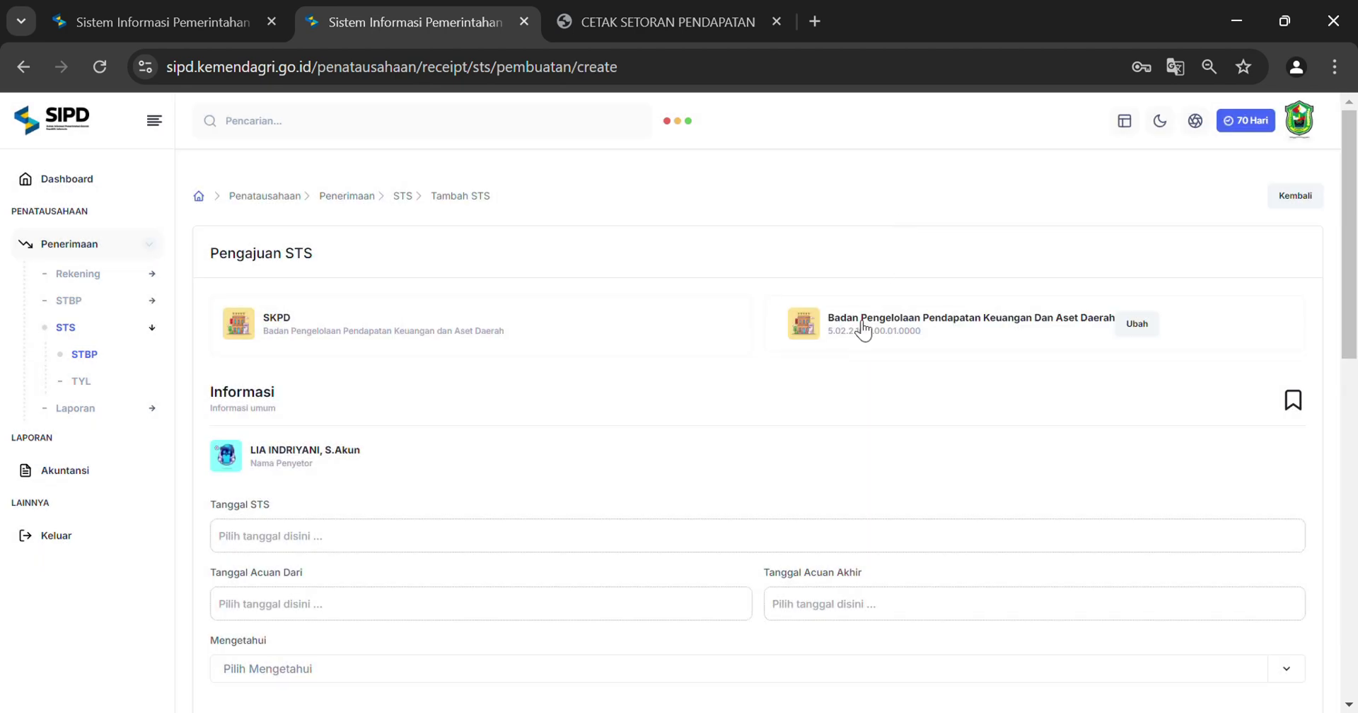
scroll(856, 318, "down", 3)
Set Tanggal STS, Acuan Dari and Acuan Akhir all to 1 August 2024
left_click(370, 326)
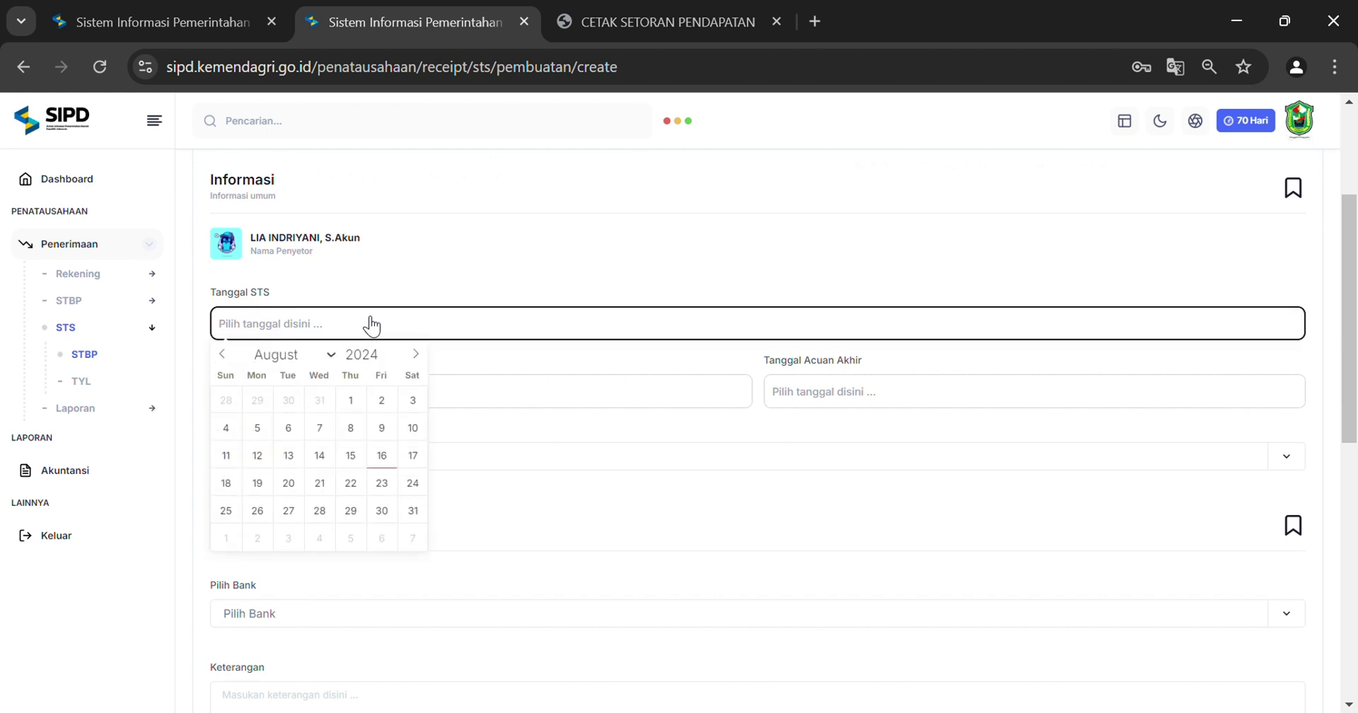
left_click(352, 406)
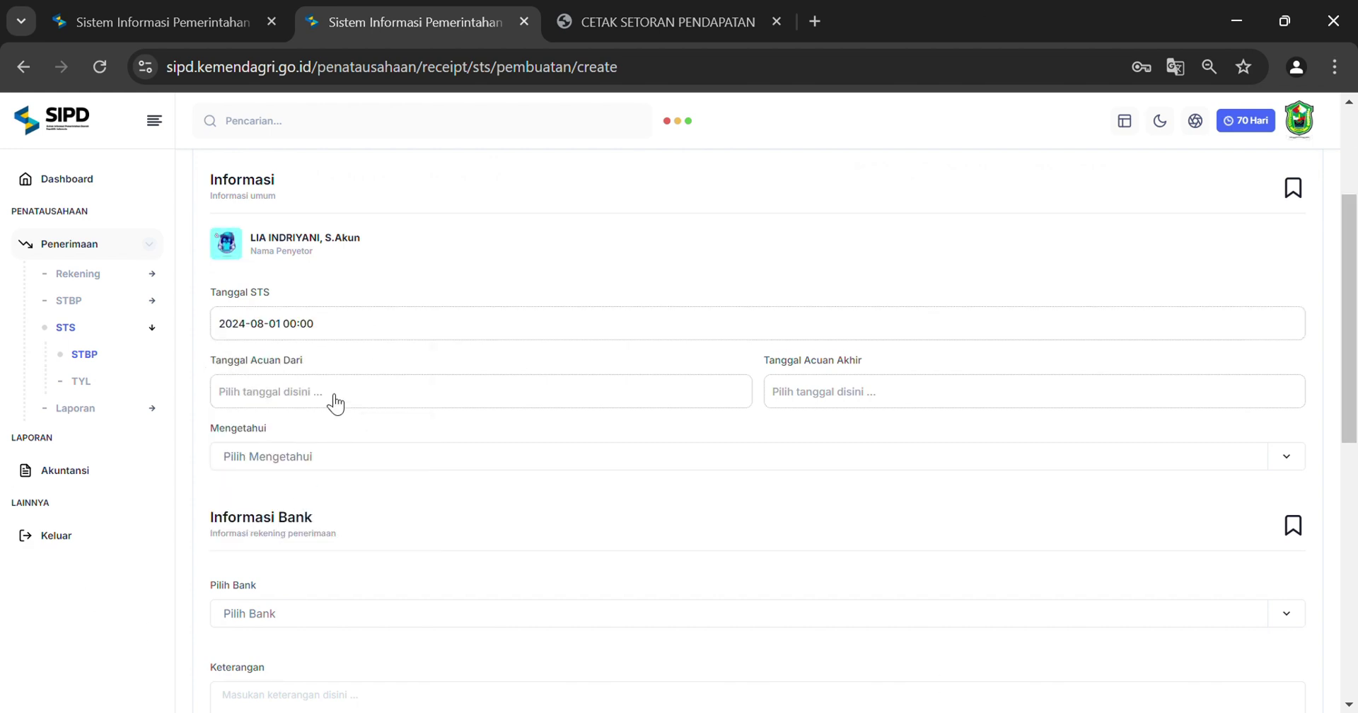
left_click(336, 400)
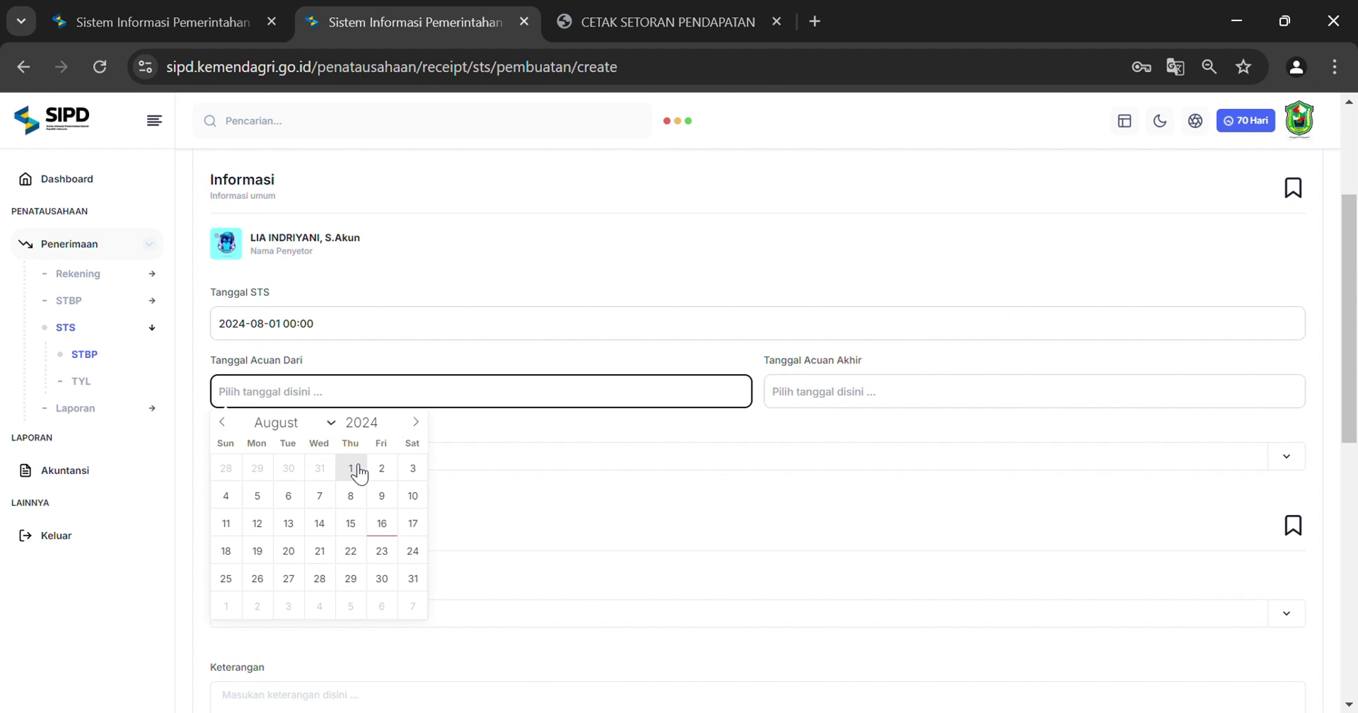
left_click(353, 469)
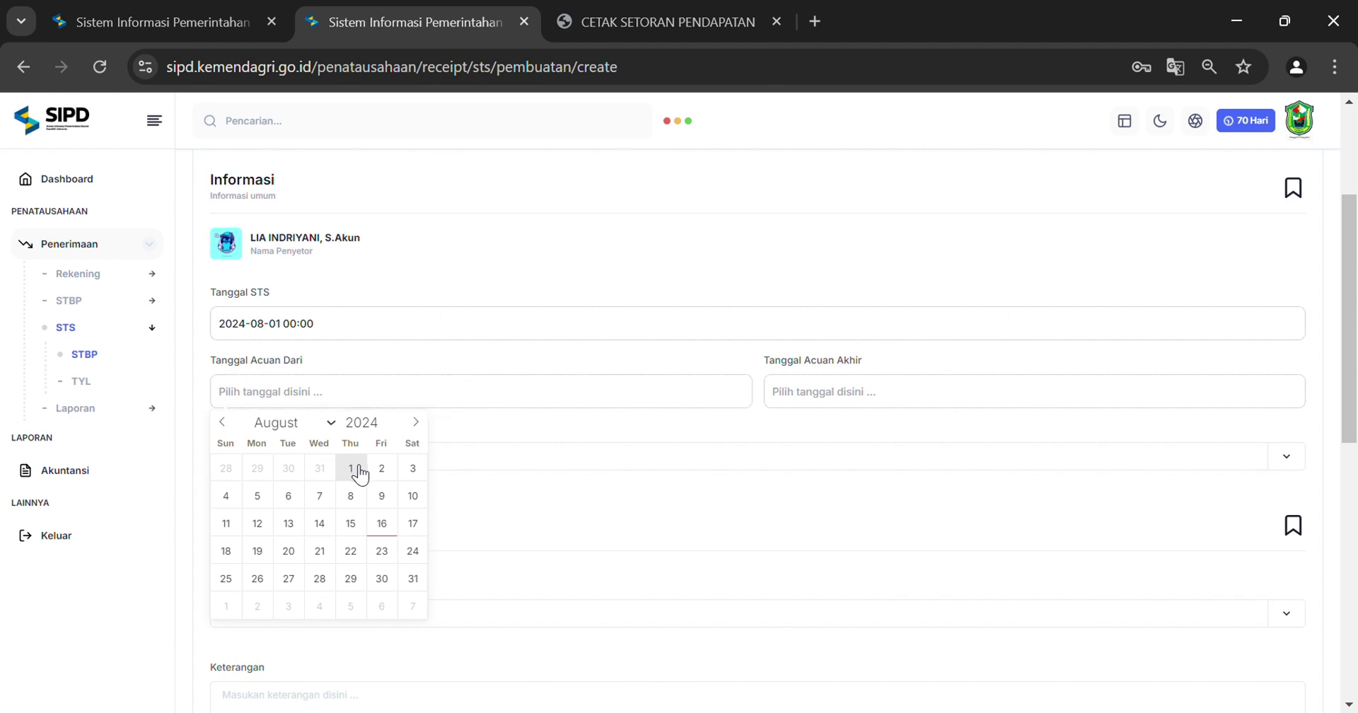
left_click(902, 393)
left_click(905, 471)
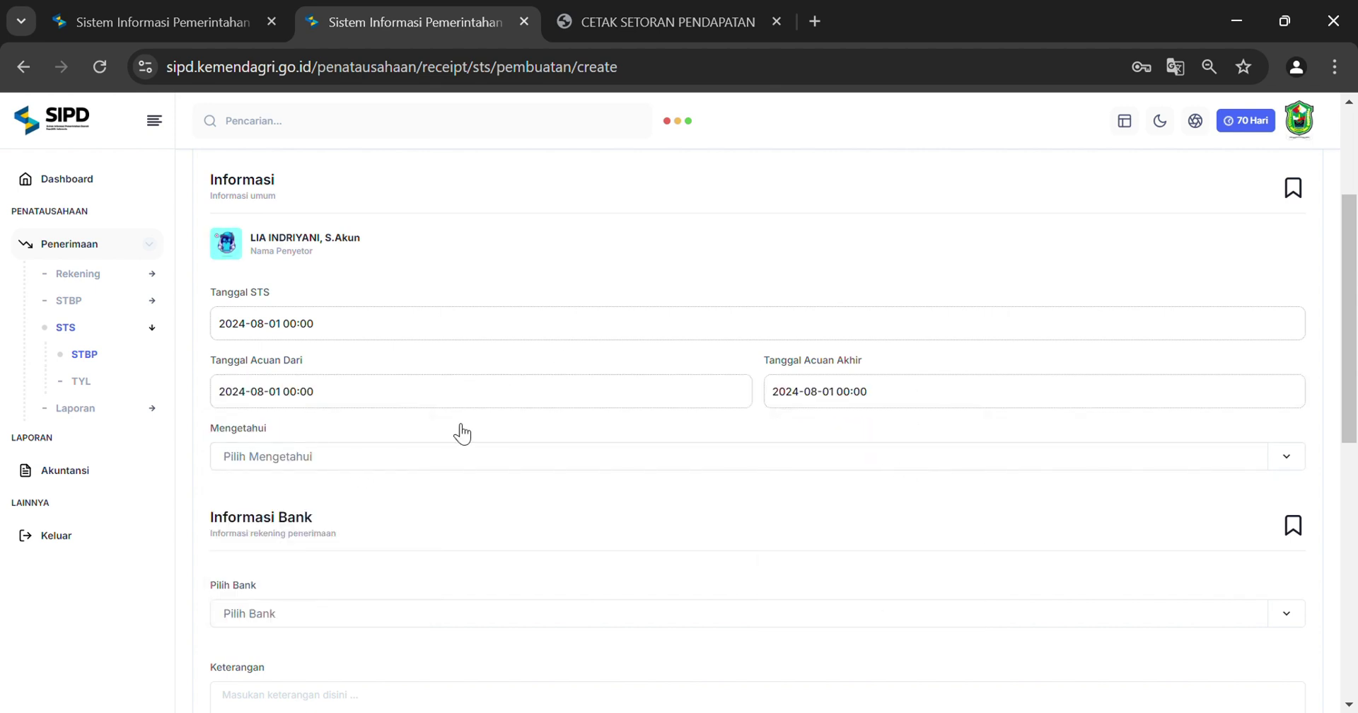
scroll(312, 406, "down", 2)
Choose the approving official and Bank JATENG as the deposit bank
left_click(320, 350)
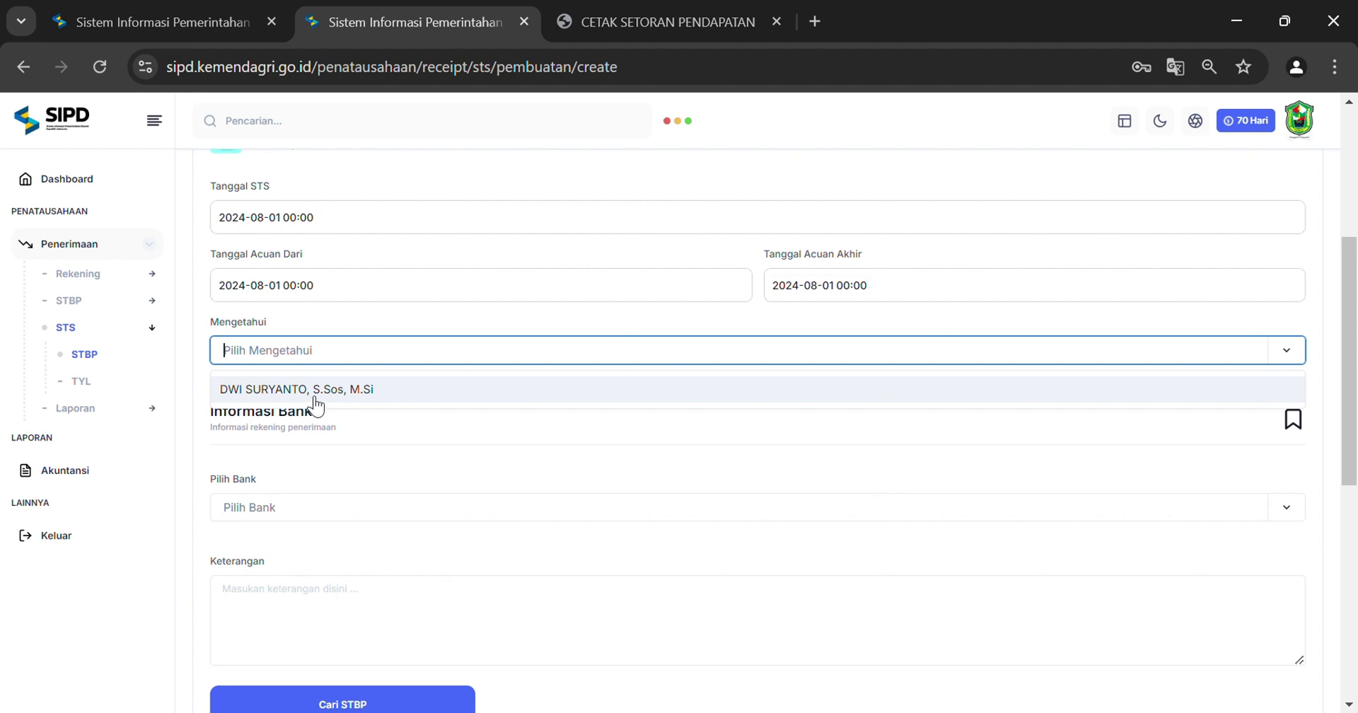
left_click(314, 398)
scroll(474, 413, "down", 2)
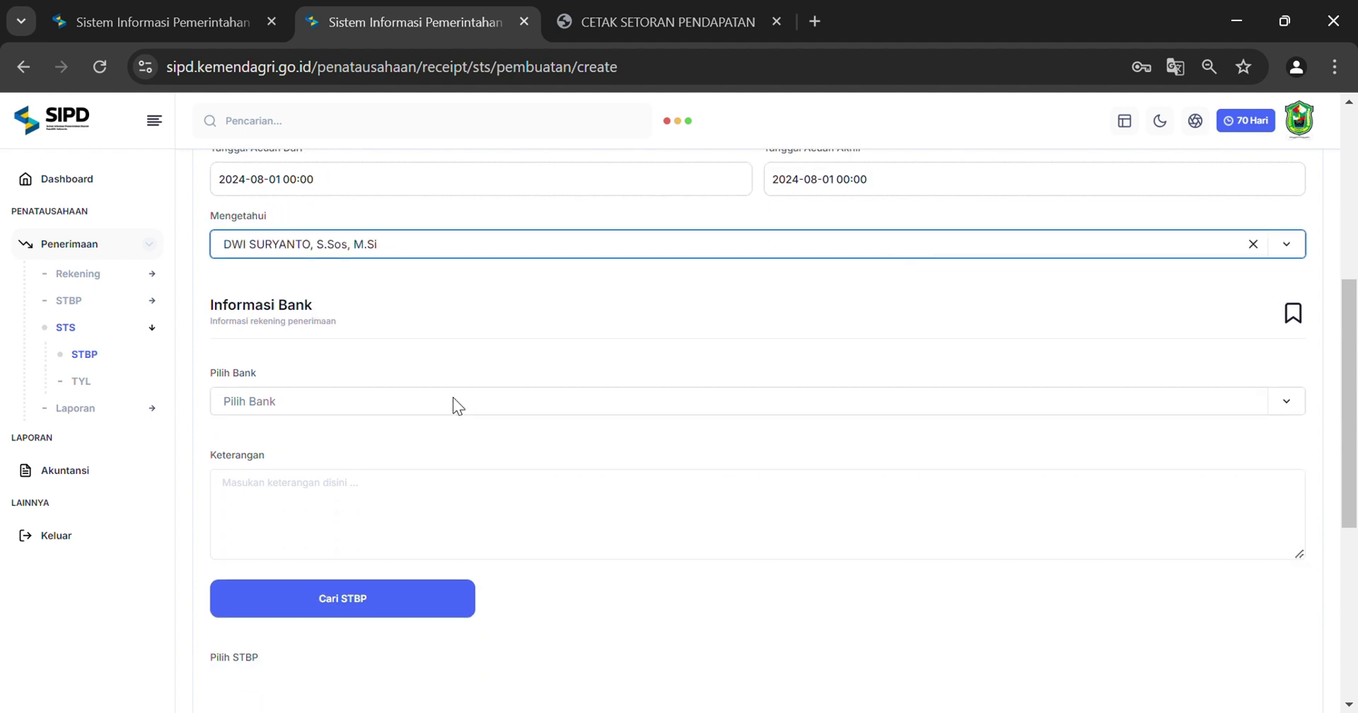
left_click(346, 401)
left_click(342, 441)
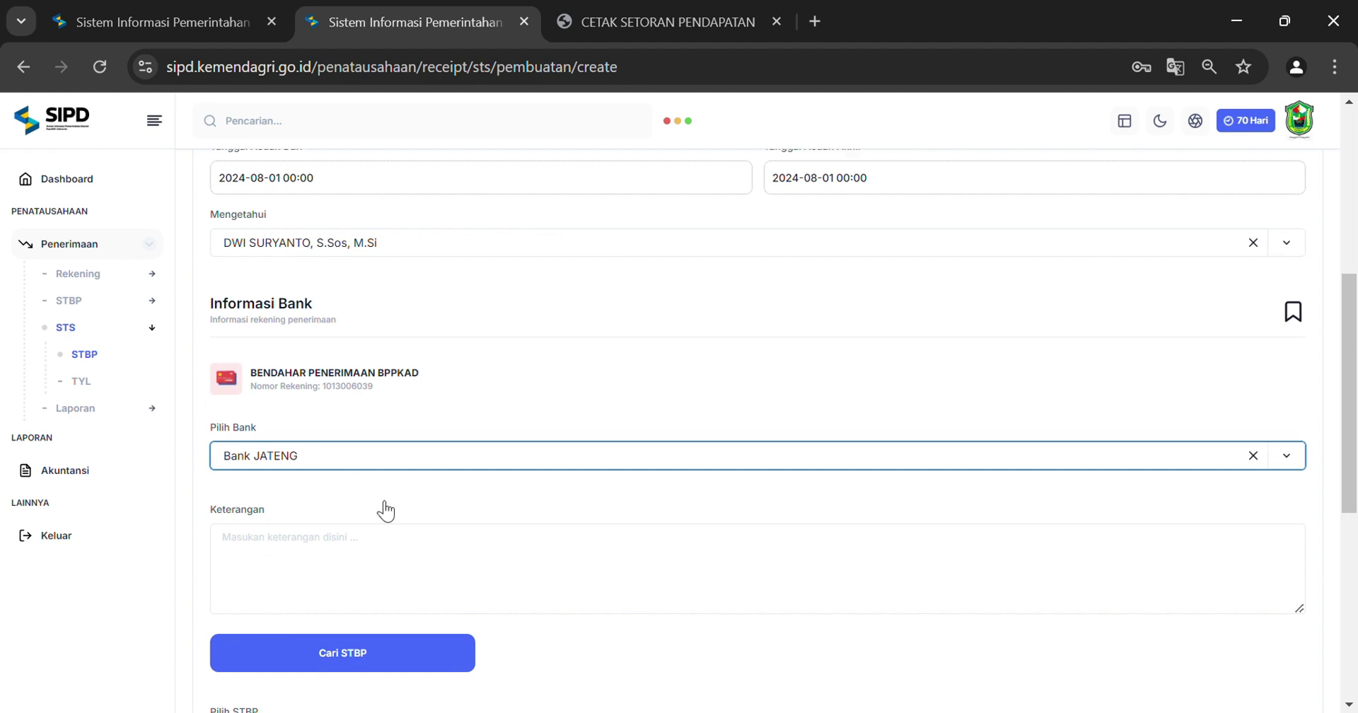
scroll(385, 510, "down", 2)
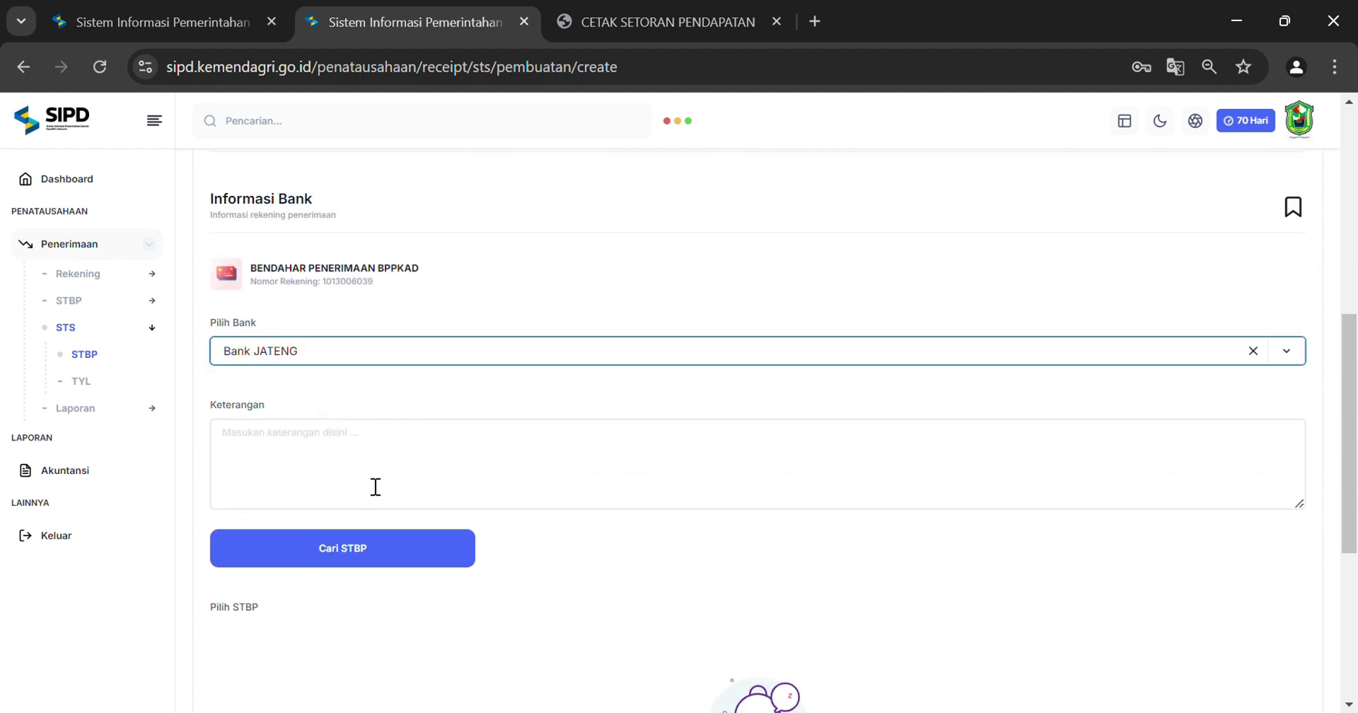
left_click(380, 459)
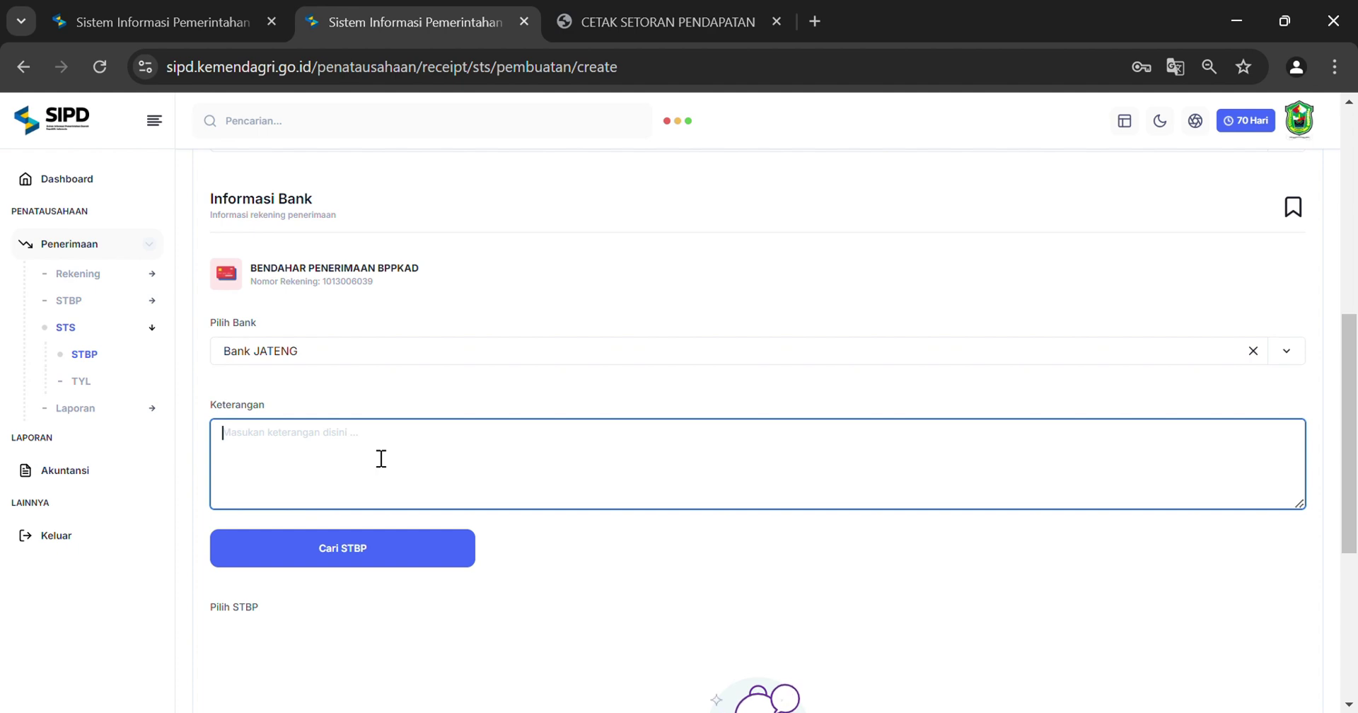
Describe the STS as SETORAN PAJAK ANDESIT and search for matching STBP receipts
left_click(610, 16)
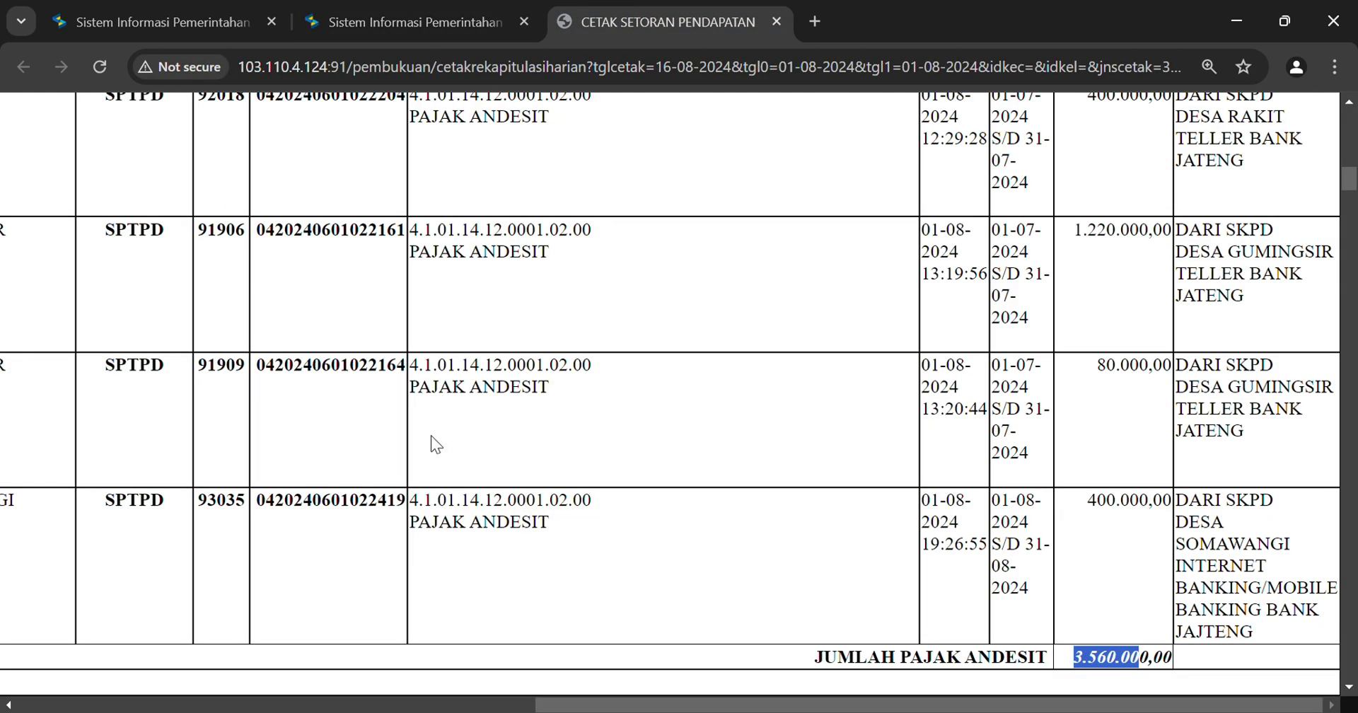
left_click_drag(410, 386, 563, 380)
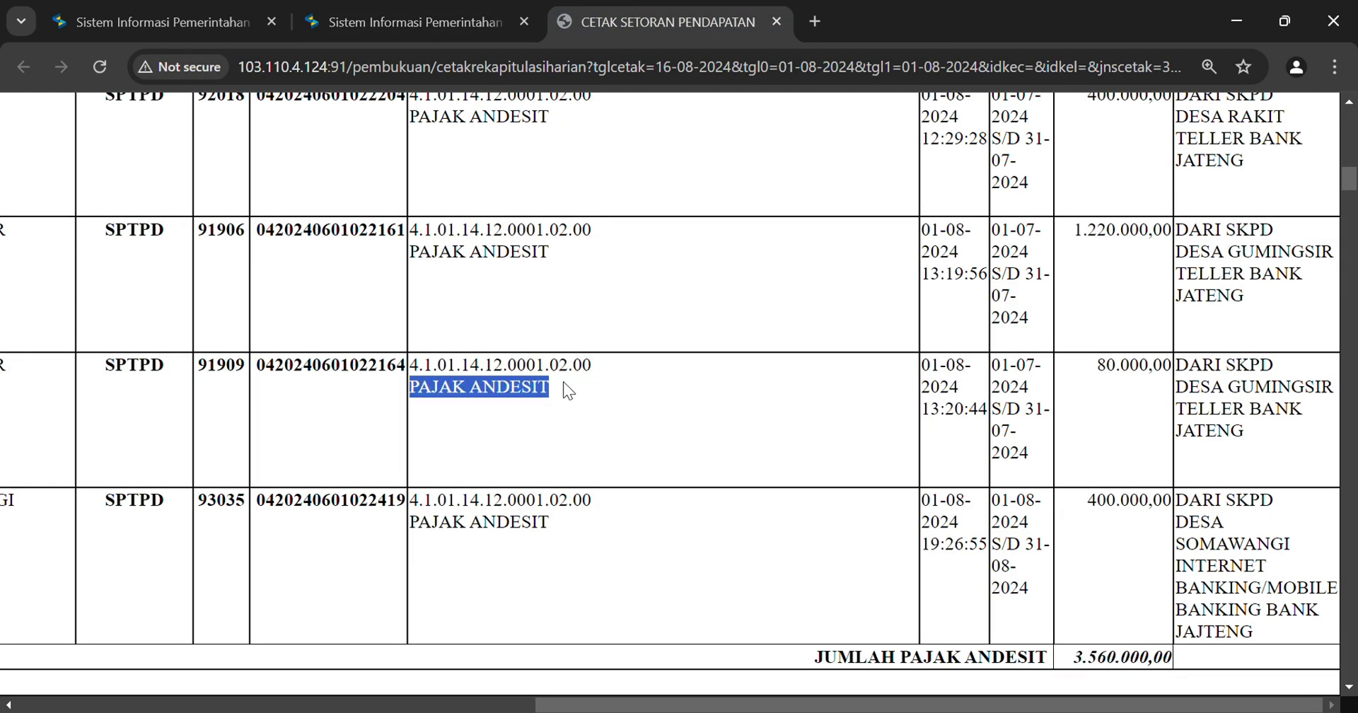
left_click(443, 14)
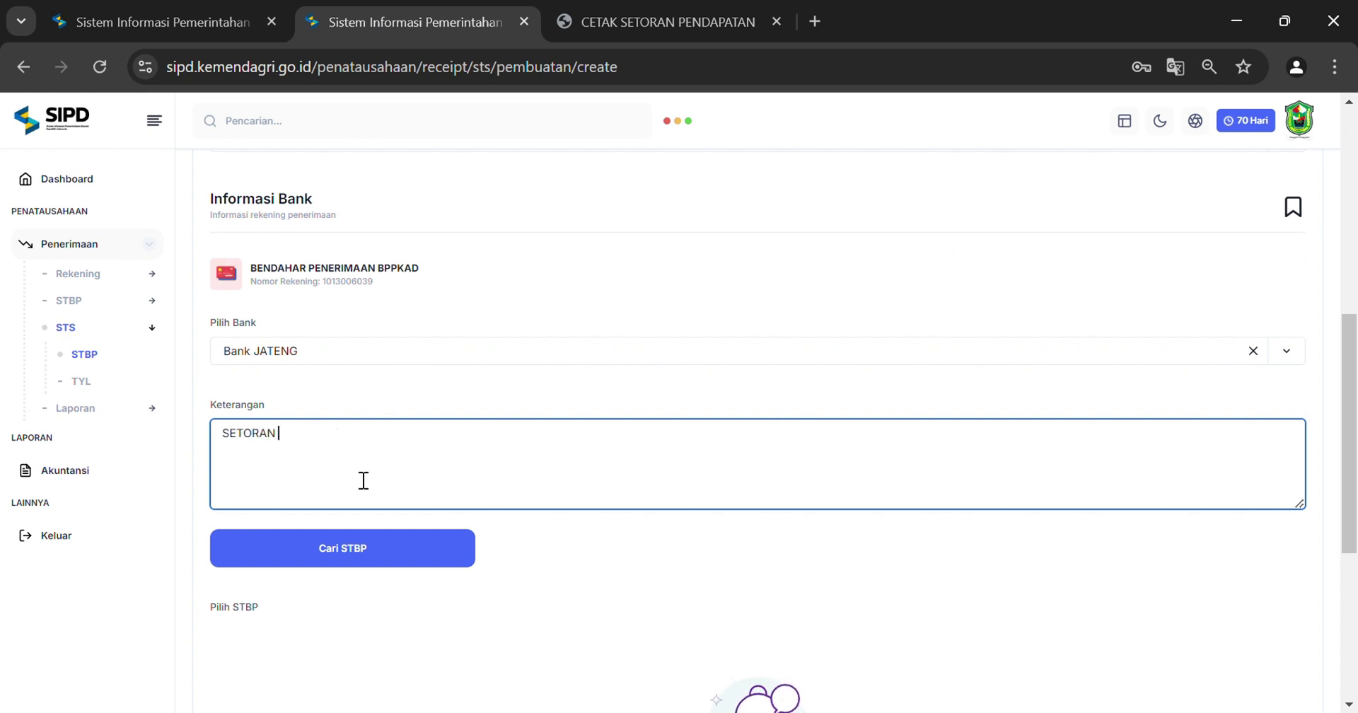
scroll(388, 530, "down", 1)
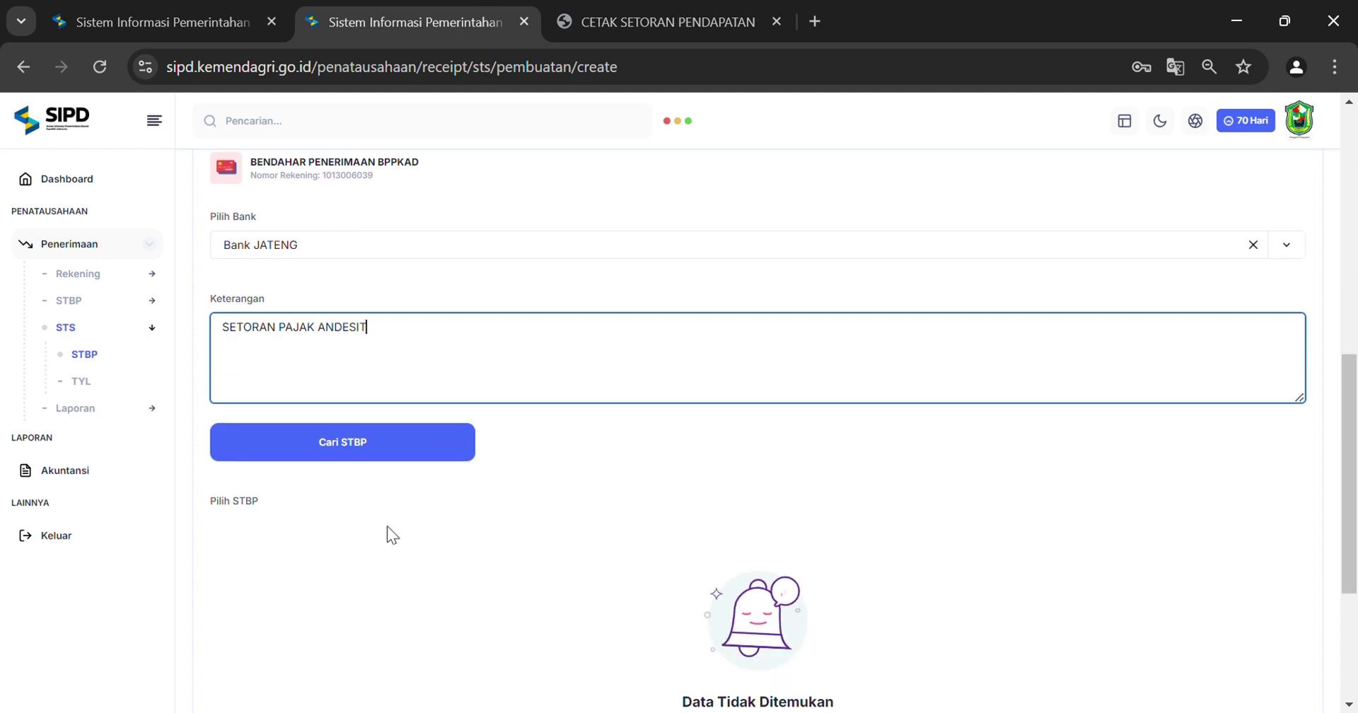
left_click(274, 442)
scroll(638, 465, "down", 2)
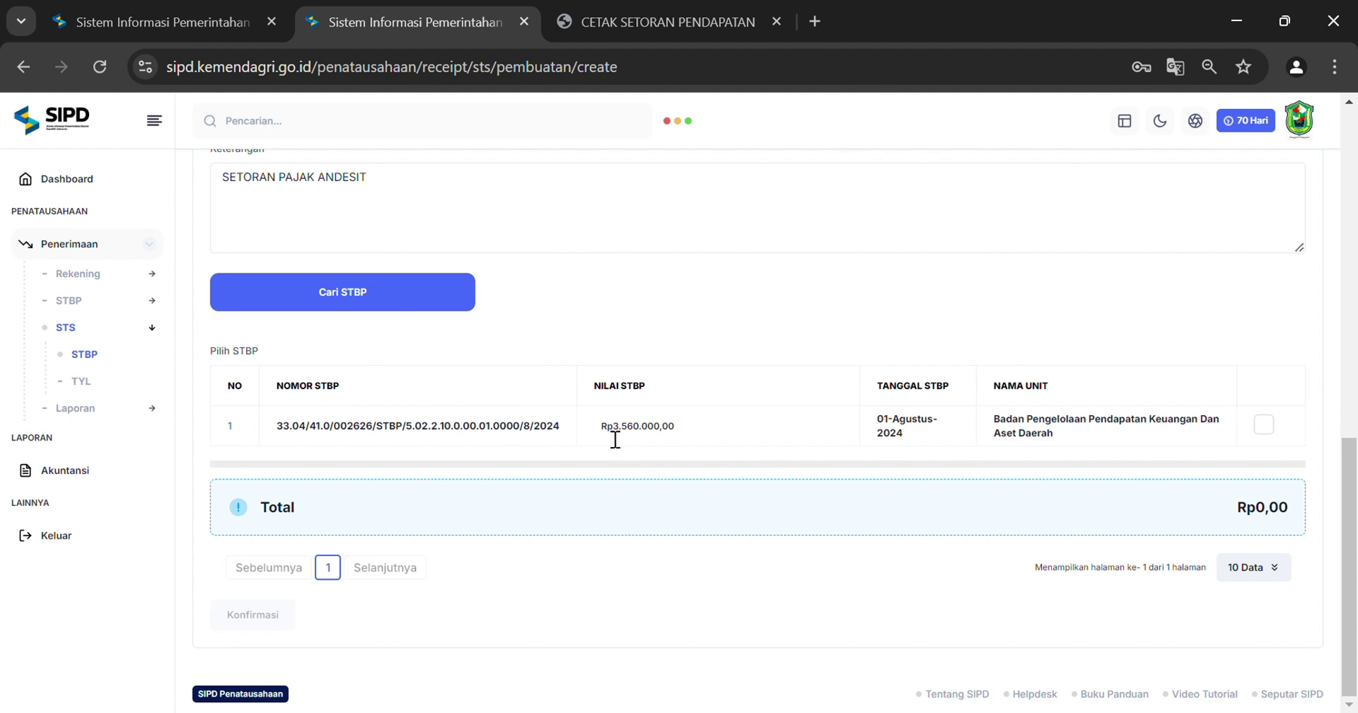
Include the Rp3.560.000,00 Pajak Andesit STBP, review the summary, and save the STS
left_click(1264, 426)
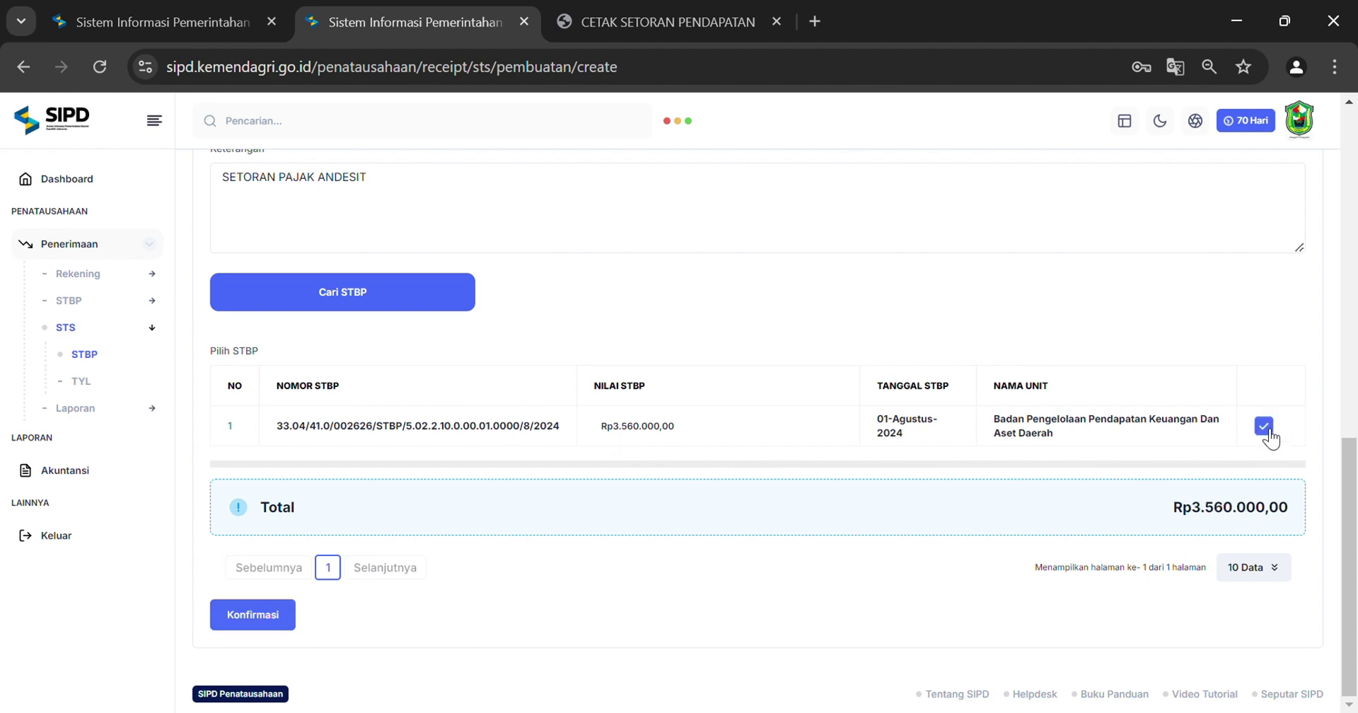
left_click(249, 619)
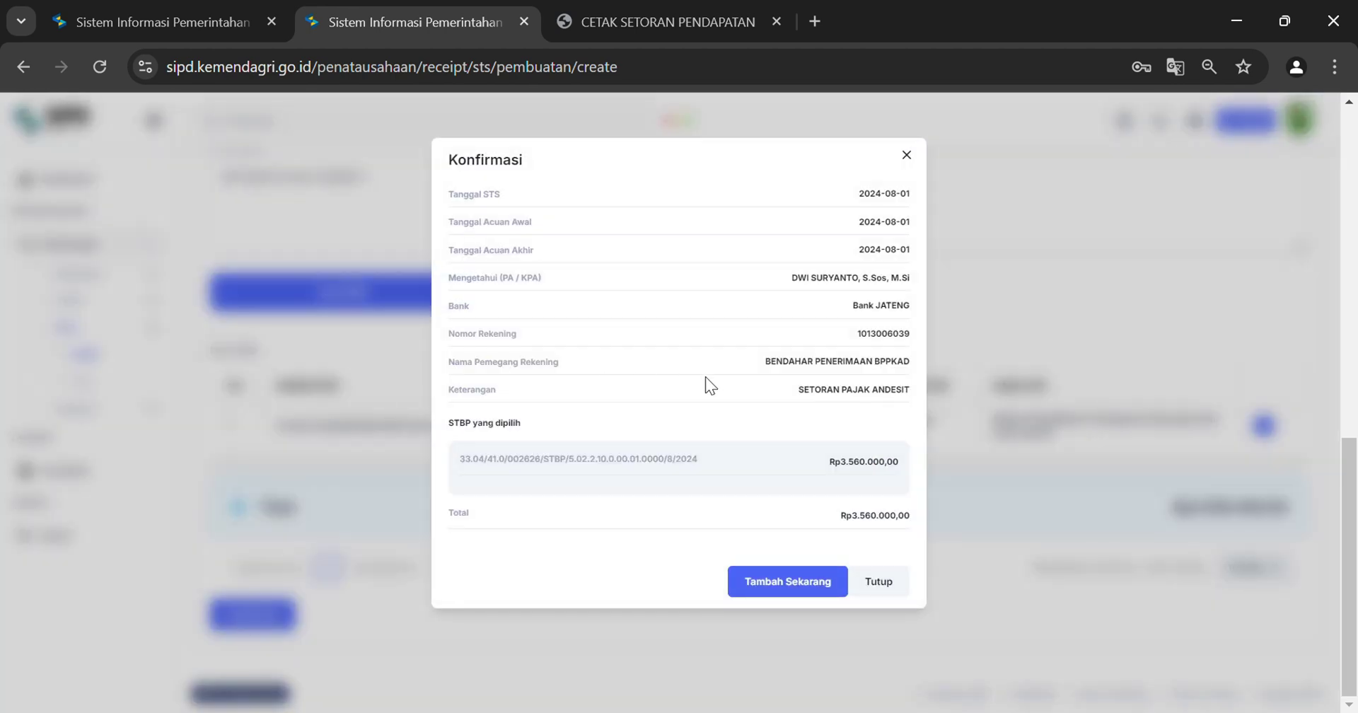
left_click(782, 587)
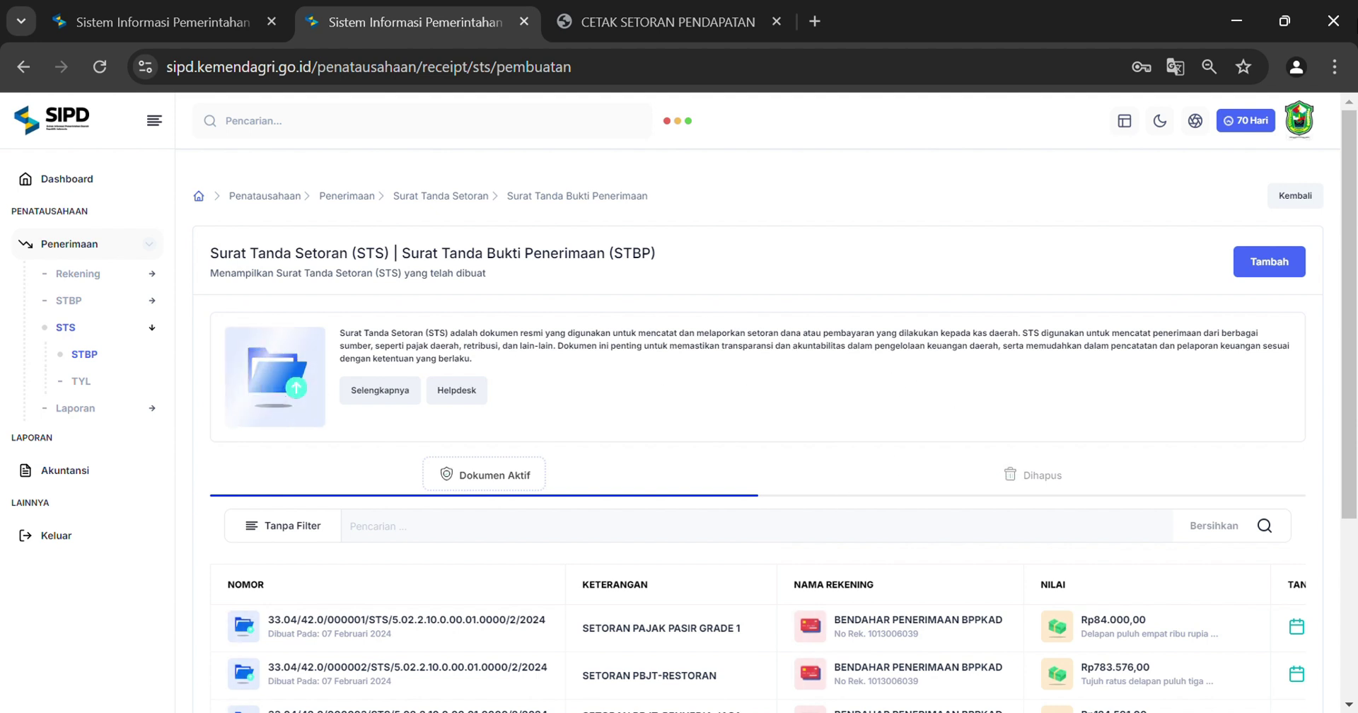
Switch to the other saved login as Bendahara Umum Daerah and dismiss the updates notice
left_click(1306, 145)
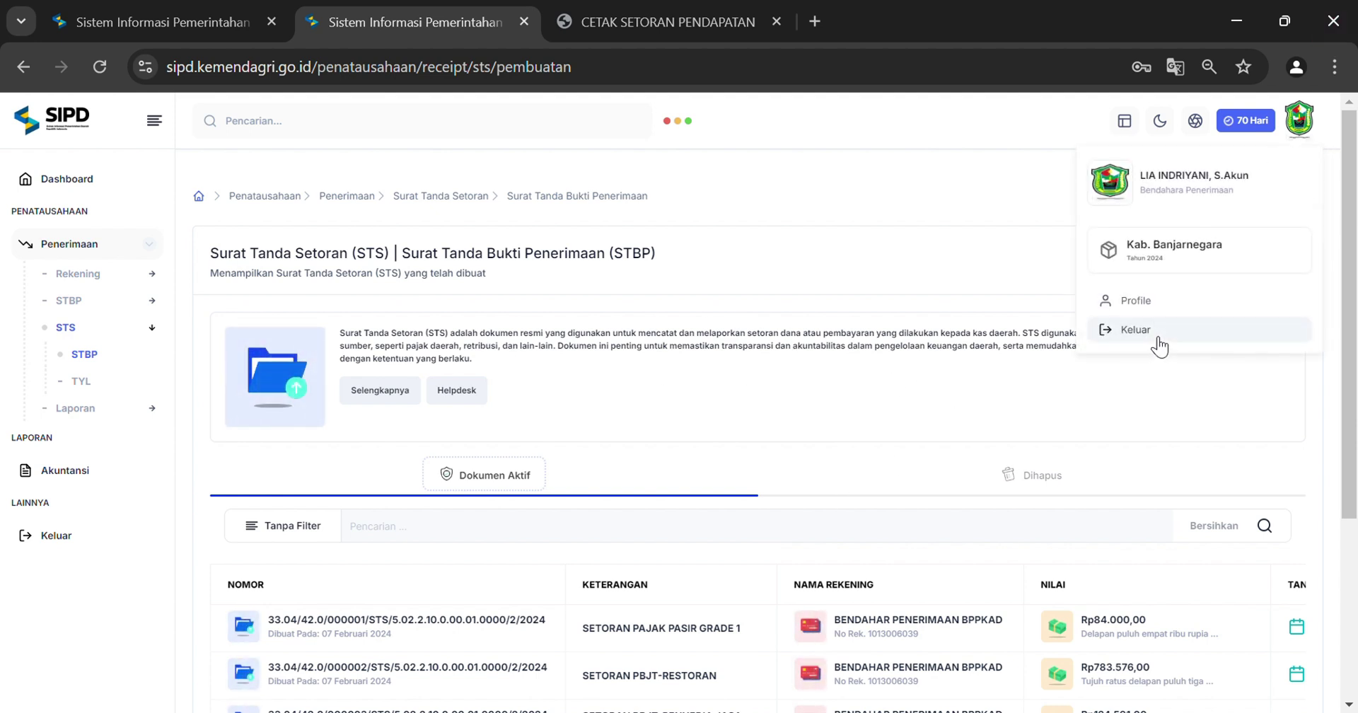
left_click(1151, 334)
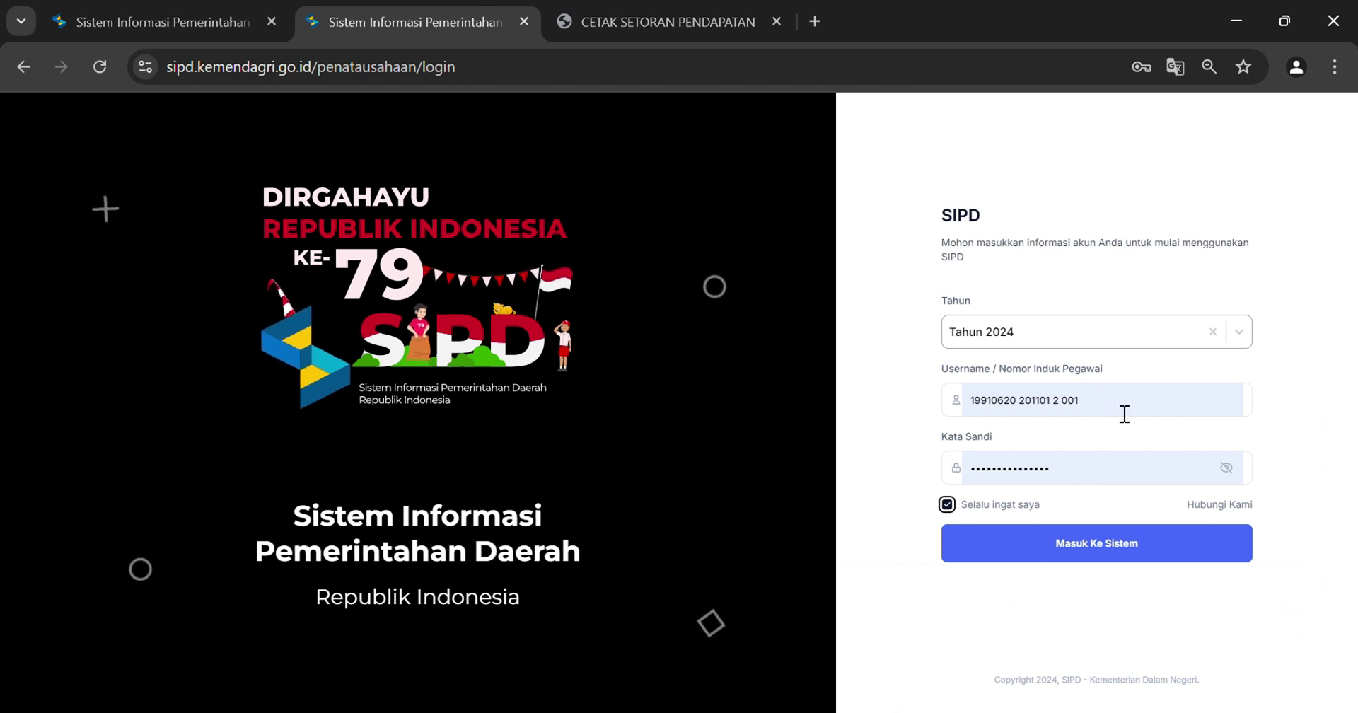
left_click(1124, 503)
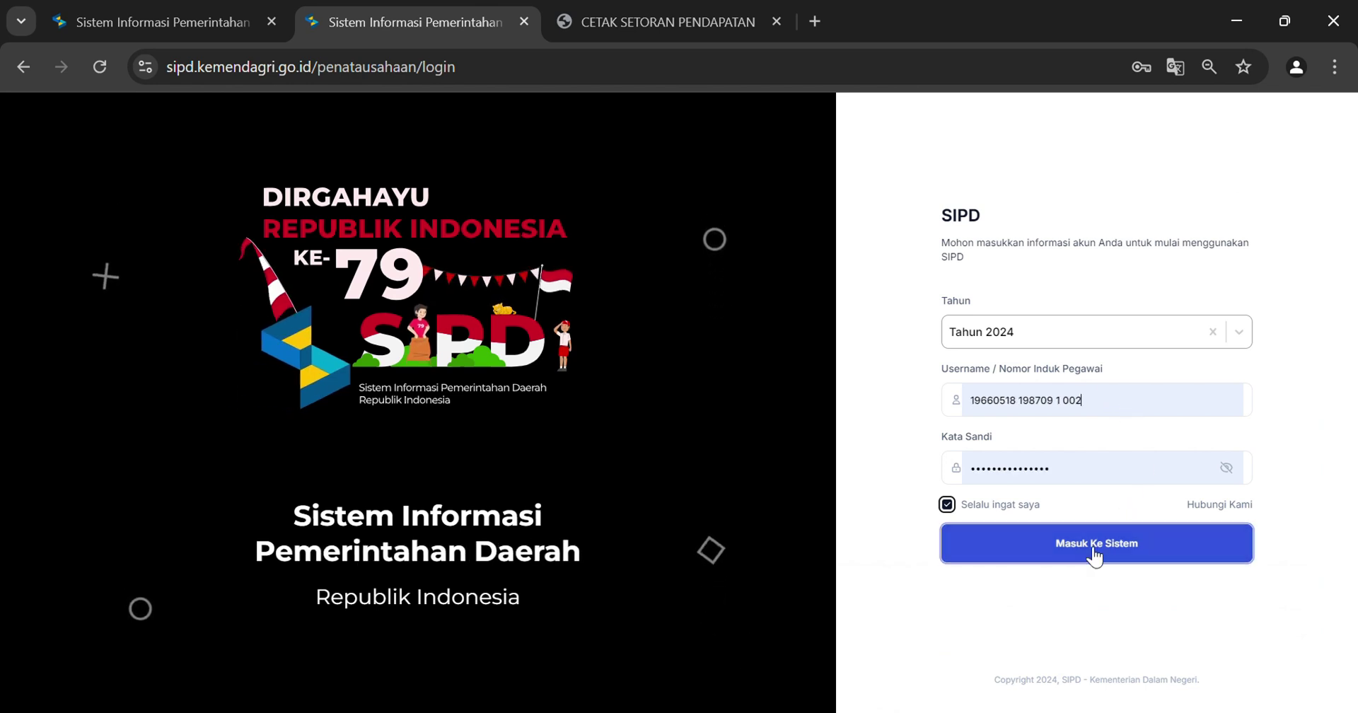
left_click(1093, 551)
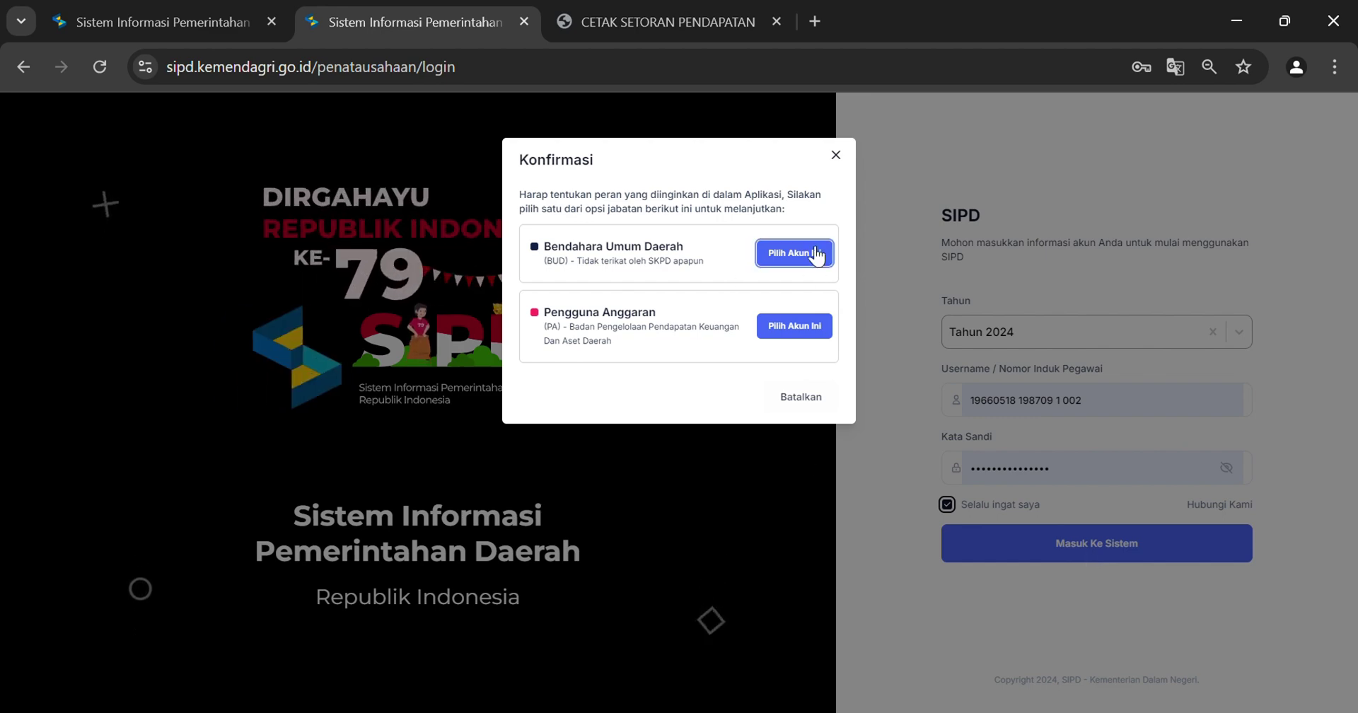
left_click(794, 252)
left_click(782, 593)
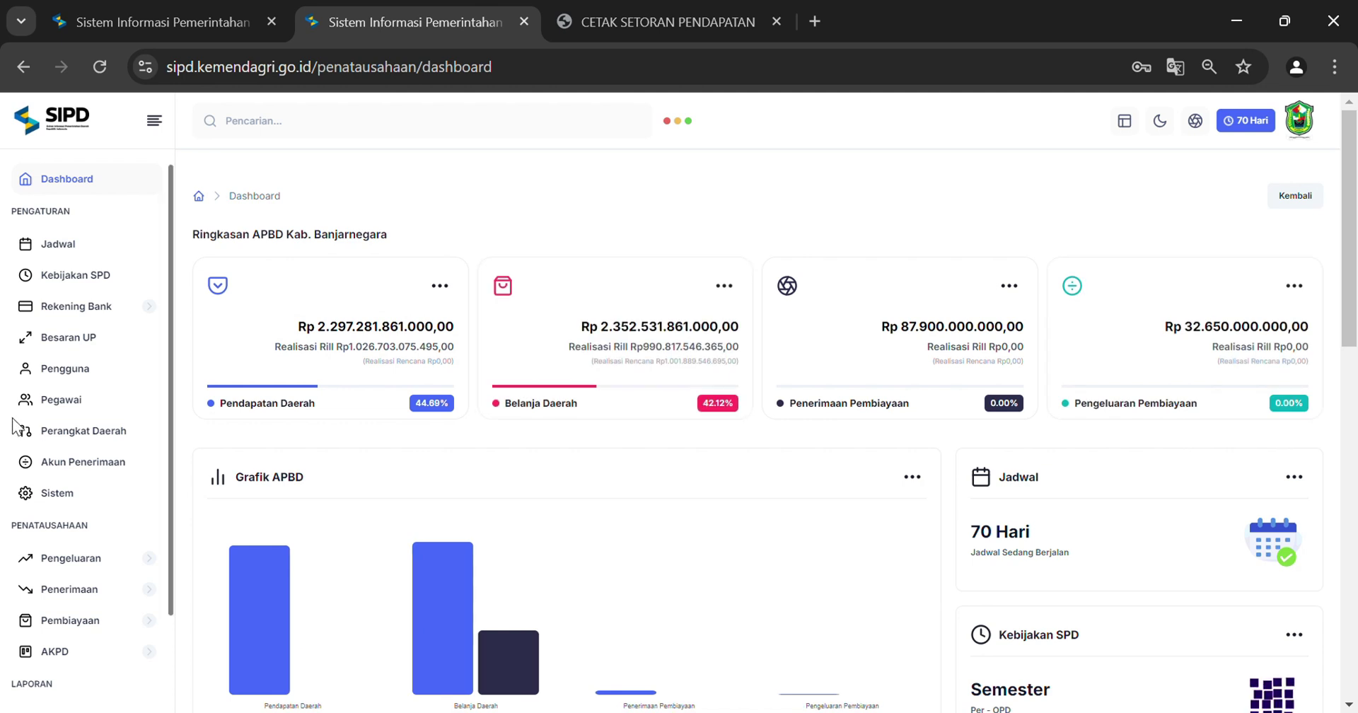
Open the revenue STBP list on its Sudah Diotorisasi tab
scroll(97, 420, "down", 2)
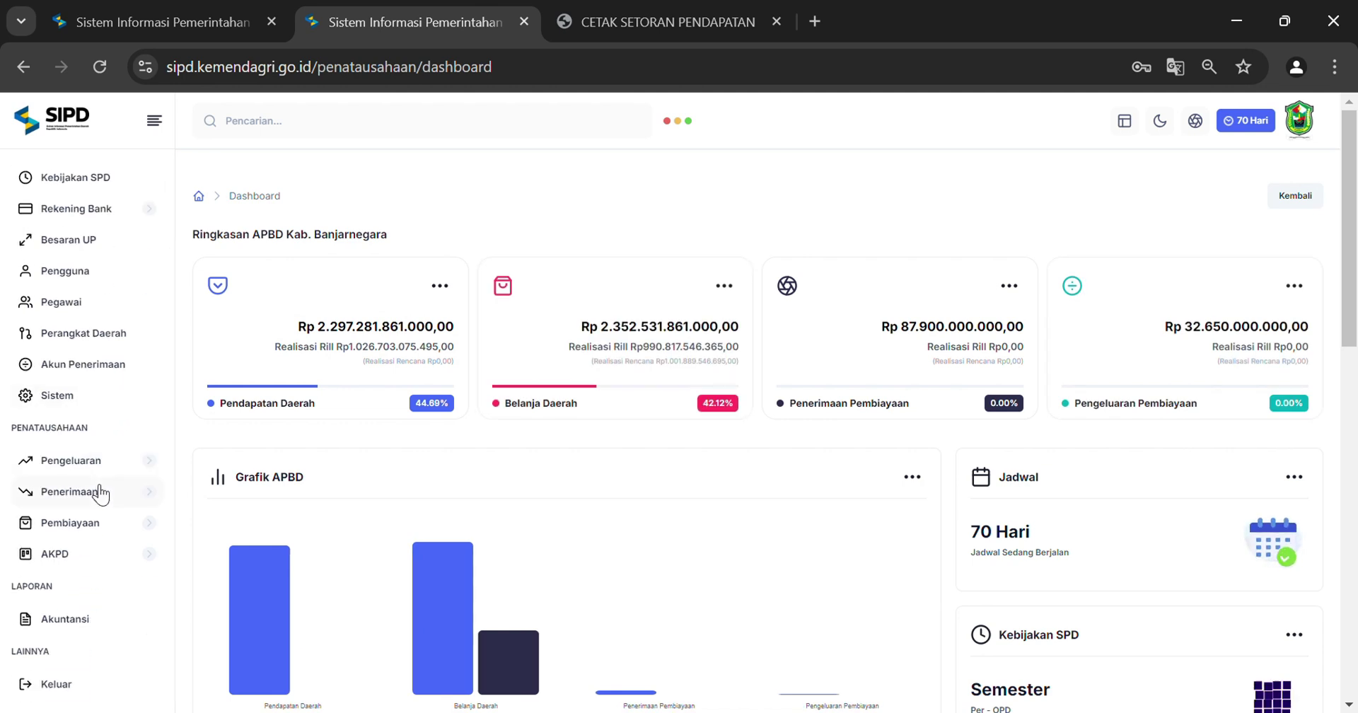
scroll(100, 491, "down", 2)
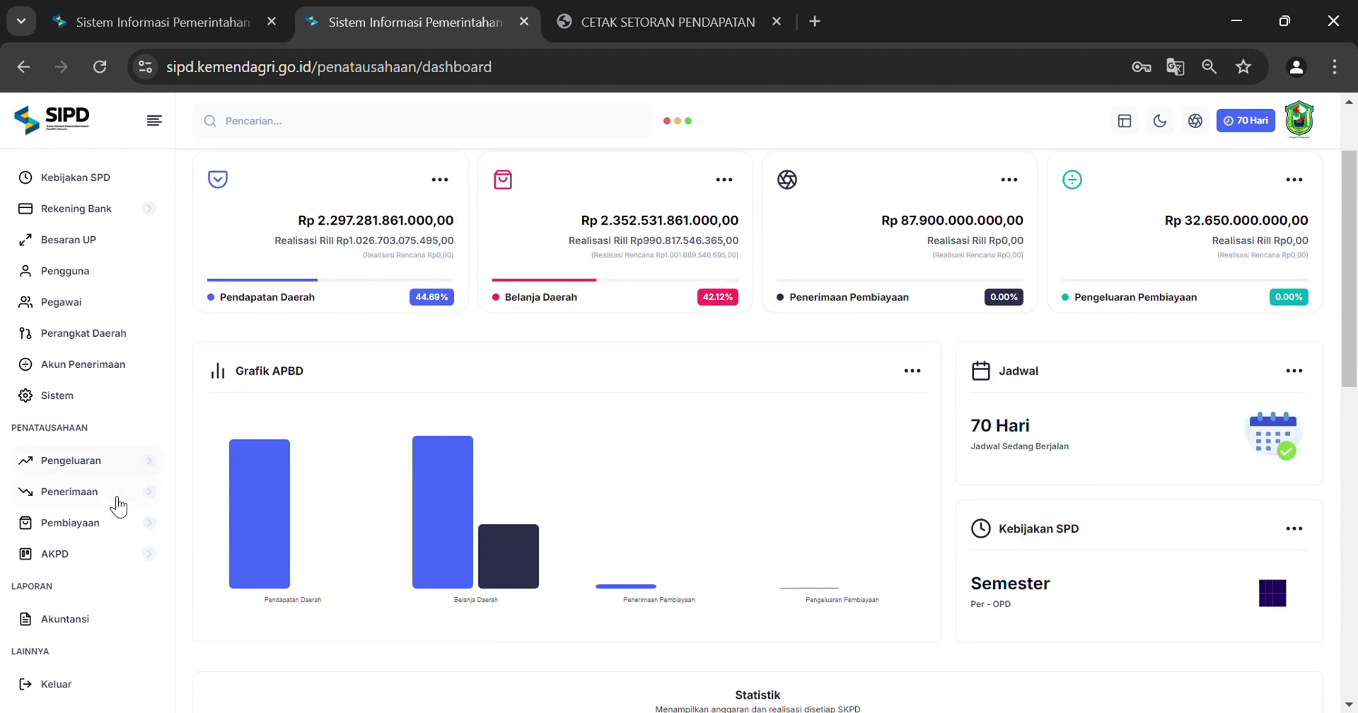
left_click(120, 495)
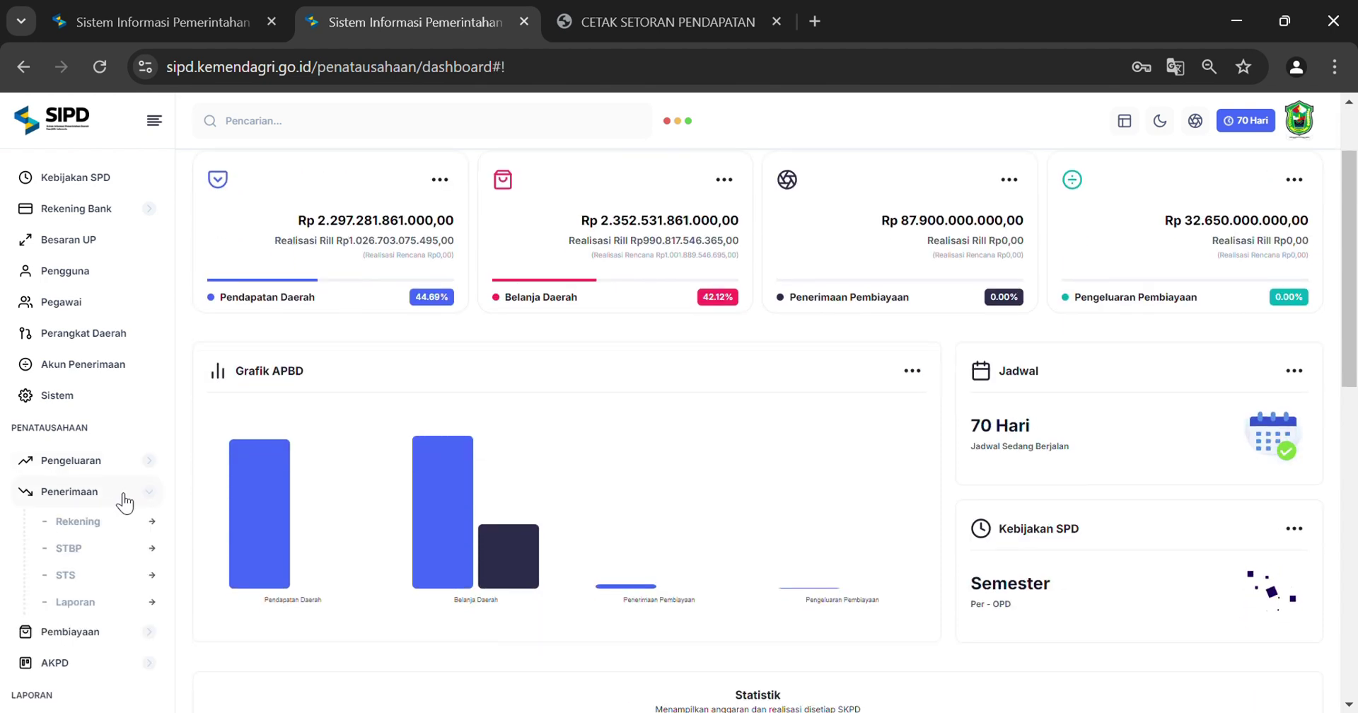
left_click(102, 556)
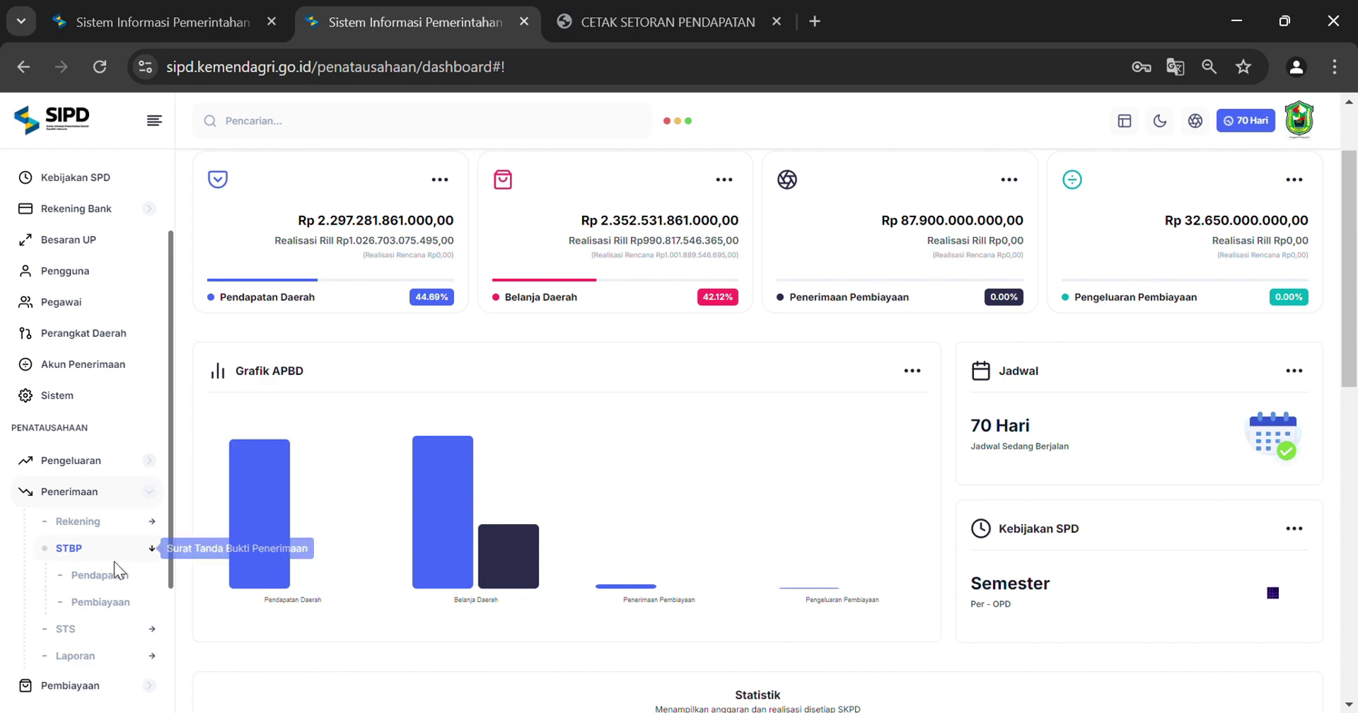
left_click(100, 575)
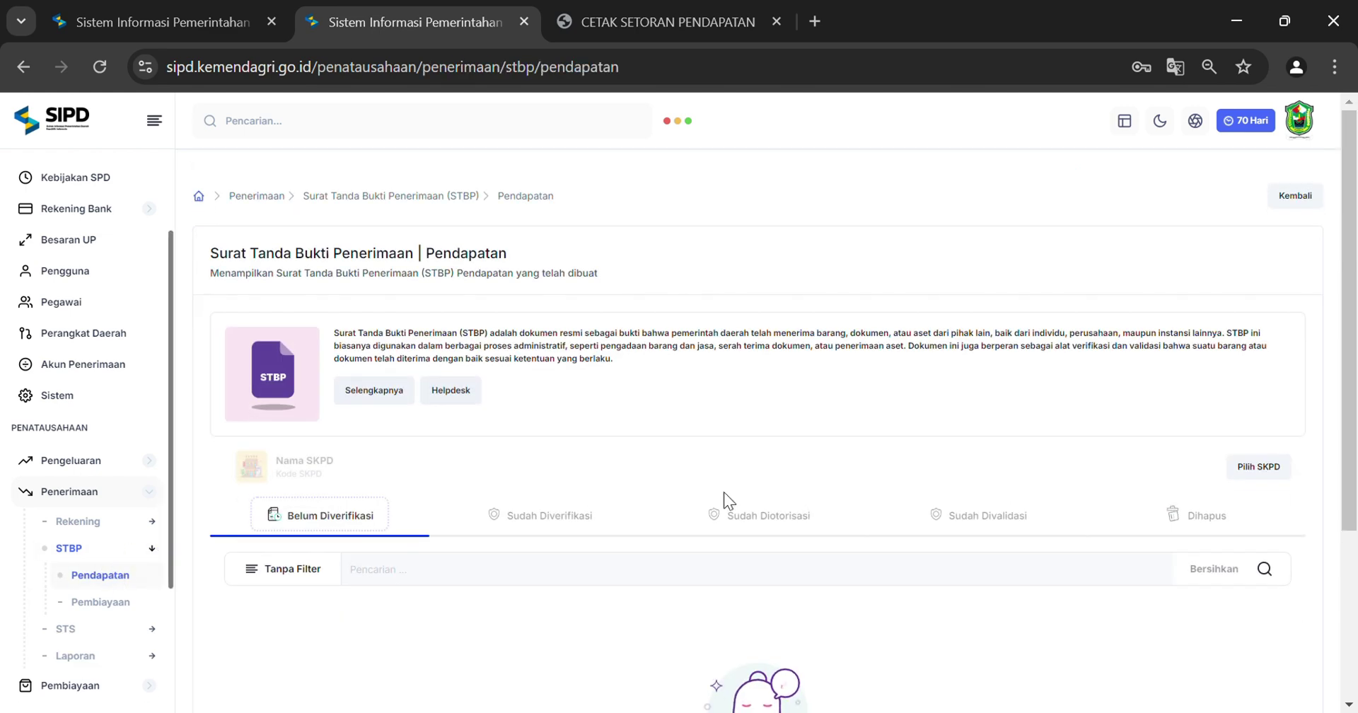
scroll(721, 495, "down", 3)
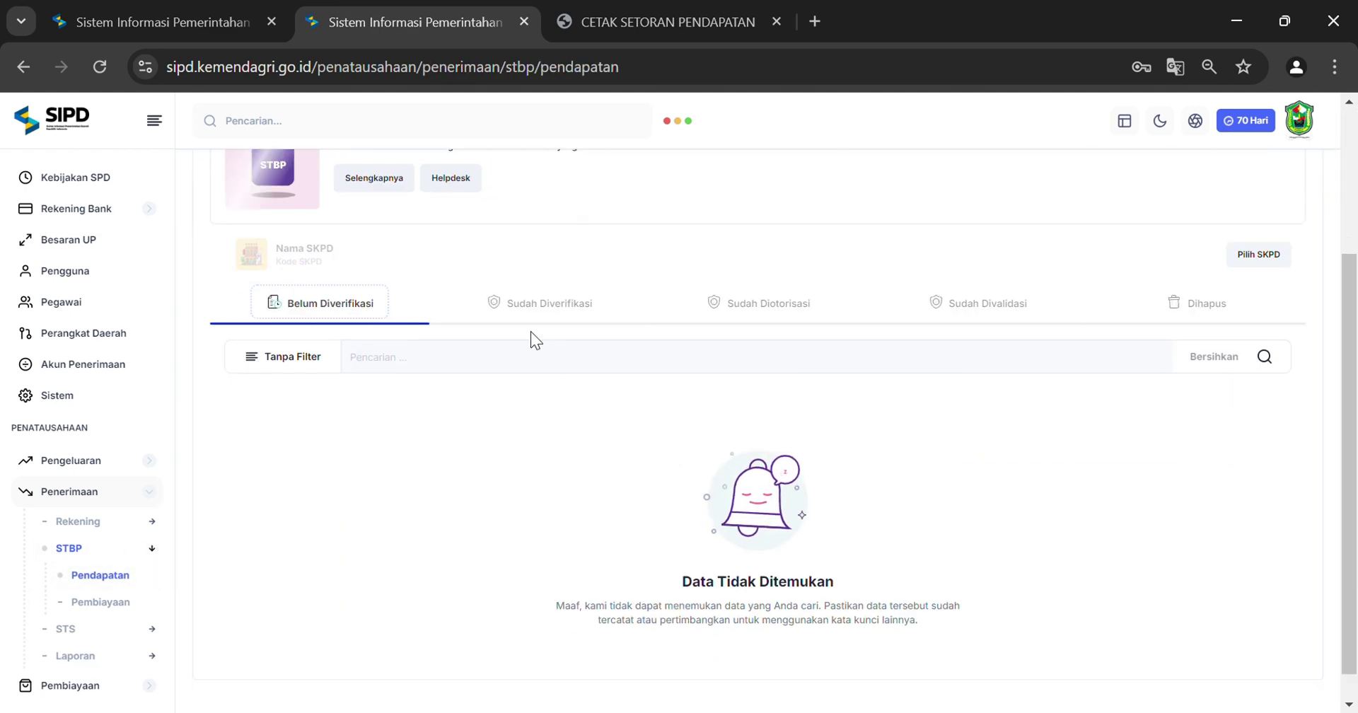
left_click(770, 306)
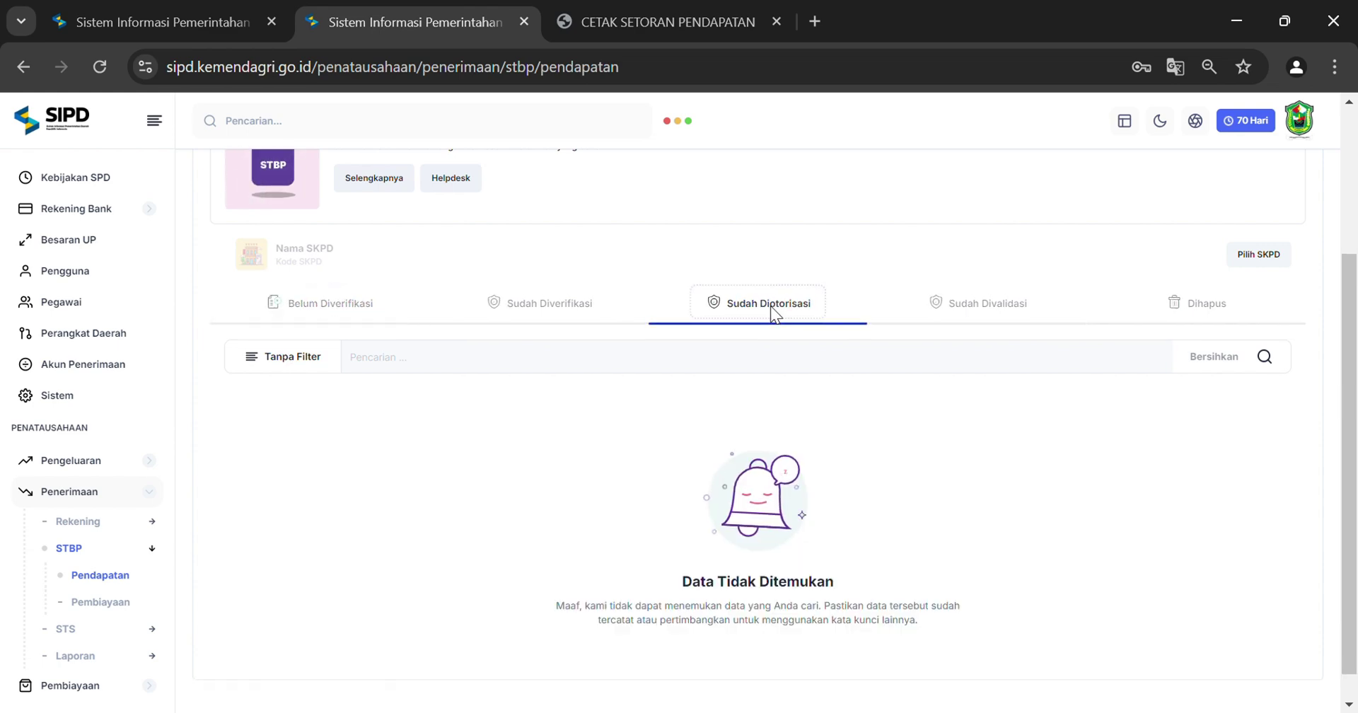
Filter the list to Badan Pengelolaan Pendapatan Keuangan Dan Aset Daerah by searching PENDAP
left_click(1269, 253)
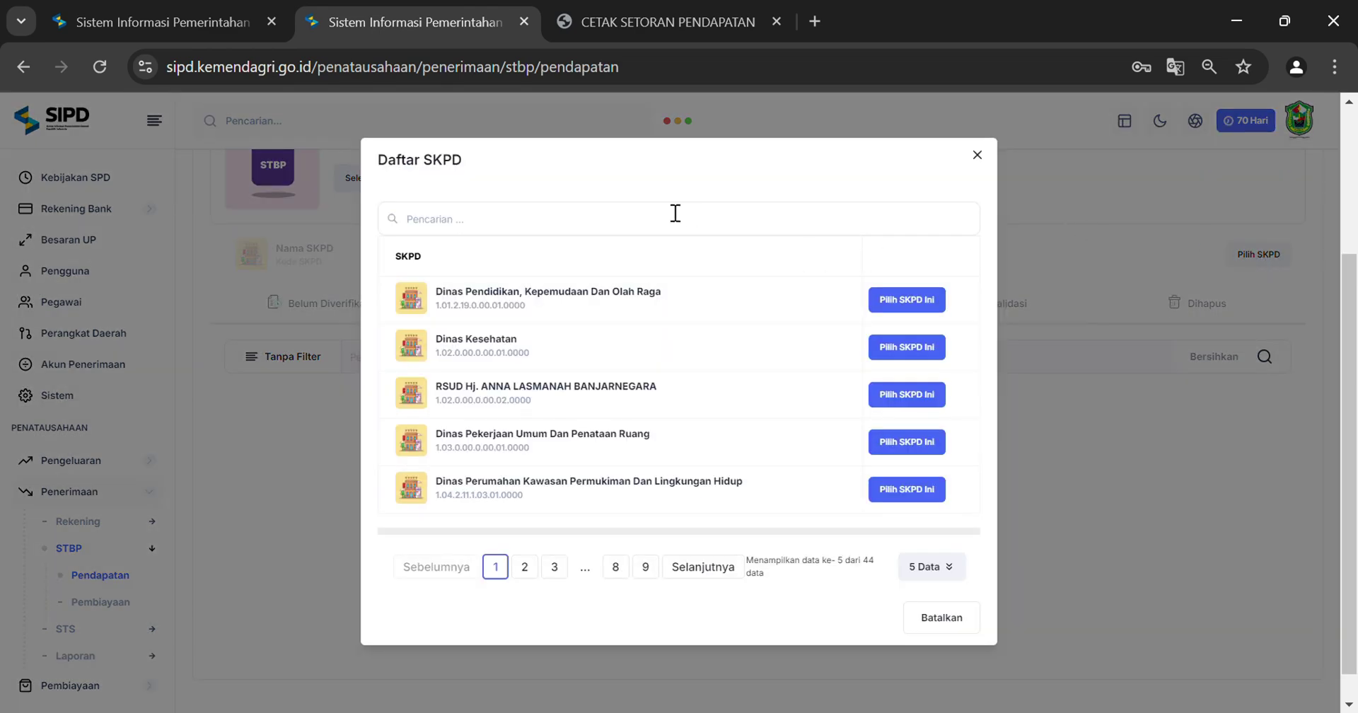
left_click(624, 222)
type("PENDAP")
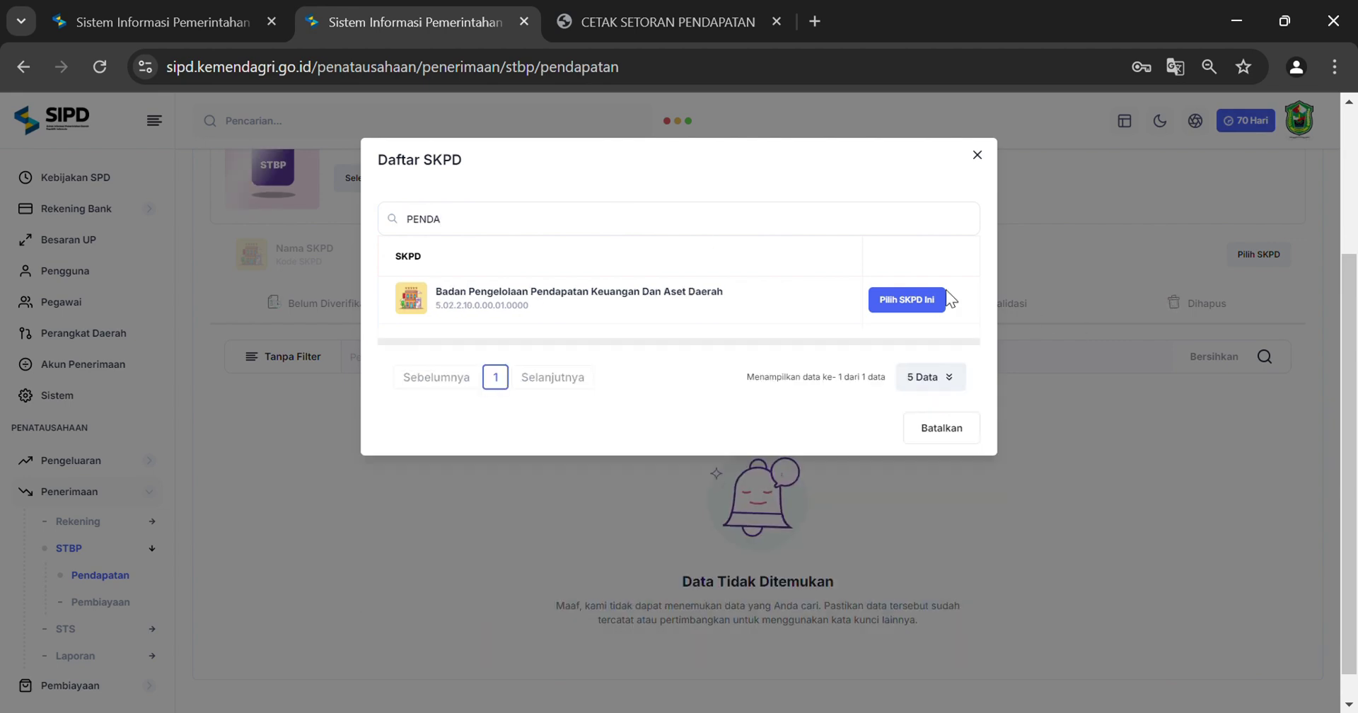
left_click(935, 300)
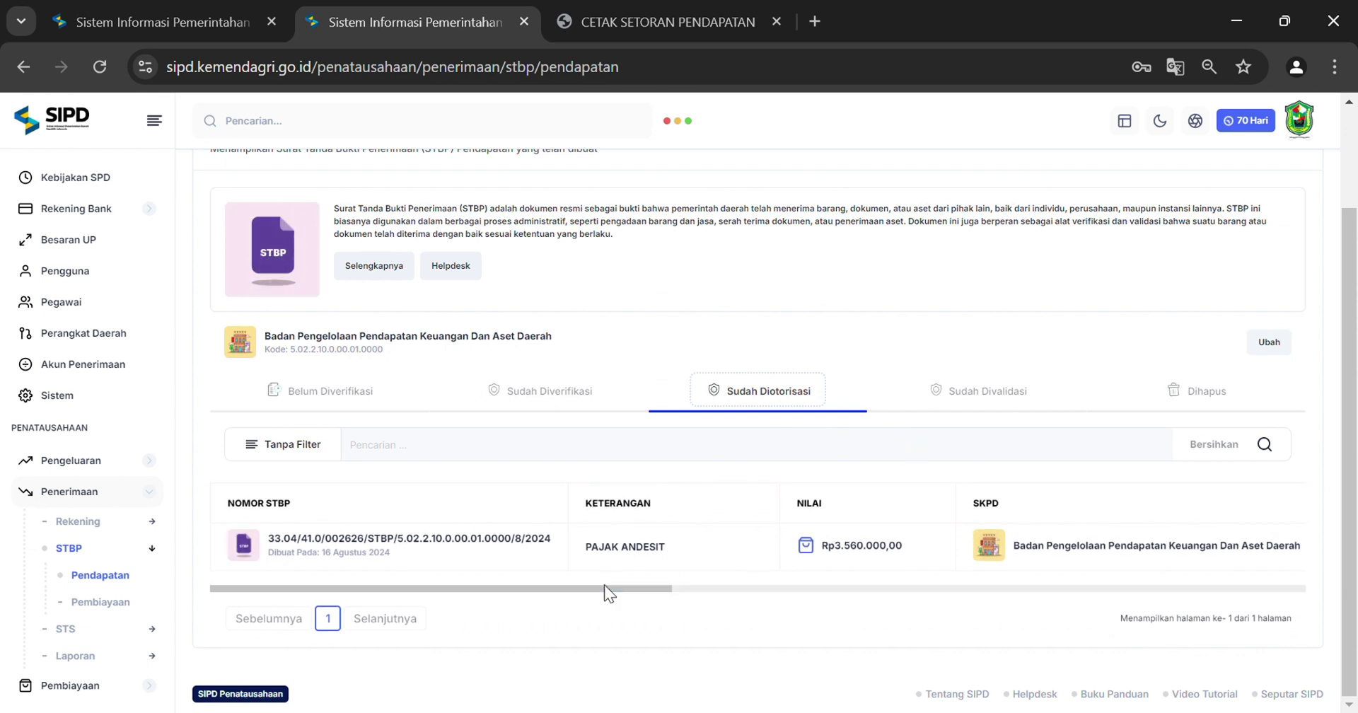
Validate the Rp3.560.000,00 Pajak Andesit STBP from its Aksi menu and confirm
left_click_drag(588, 584, 1228, 568)
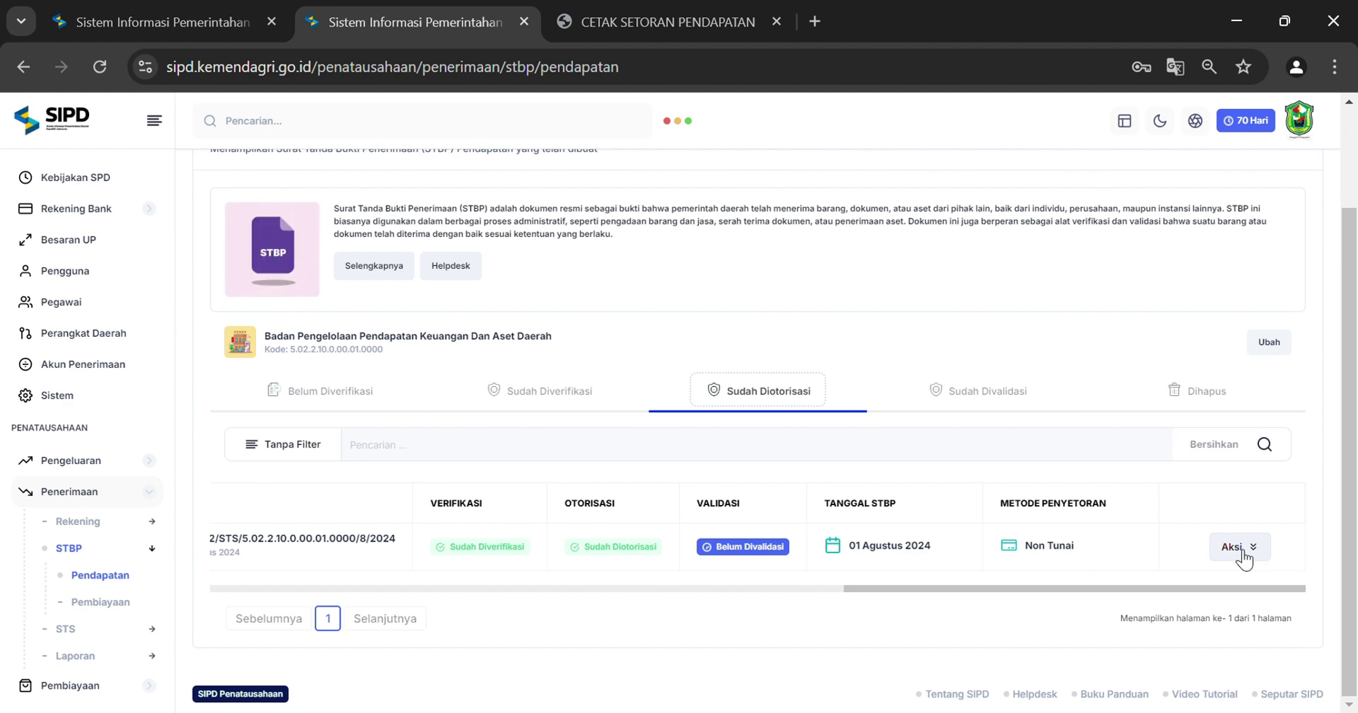
left_click(1244, 558)
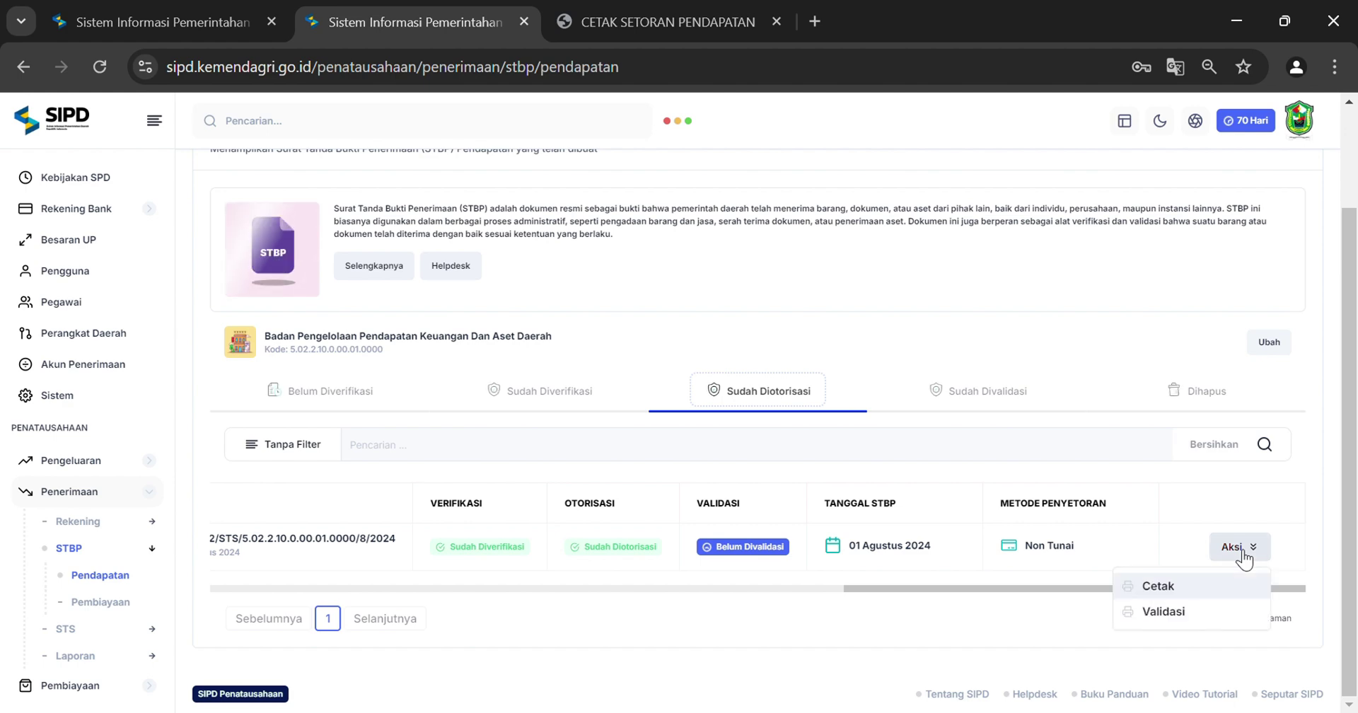
left_click(1175, 615)
left_click(744, 680)
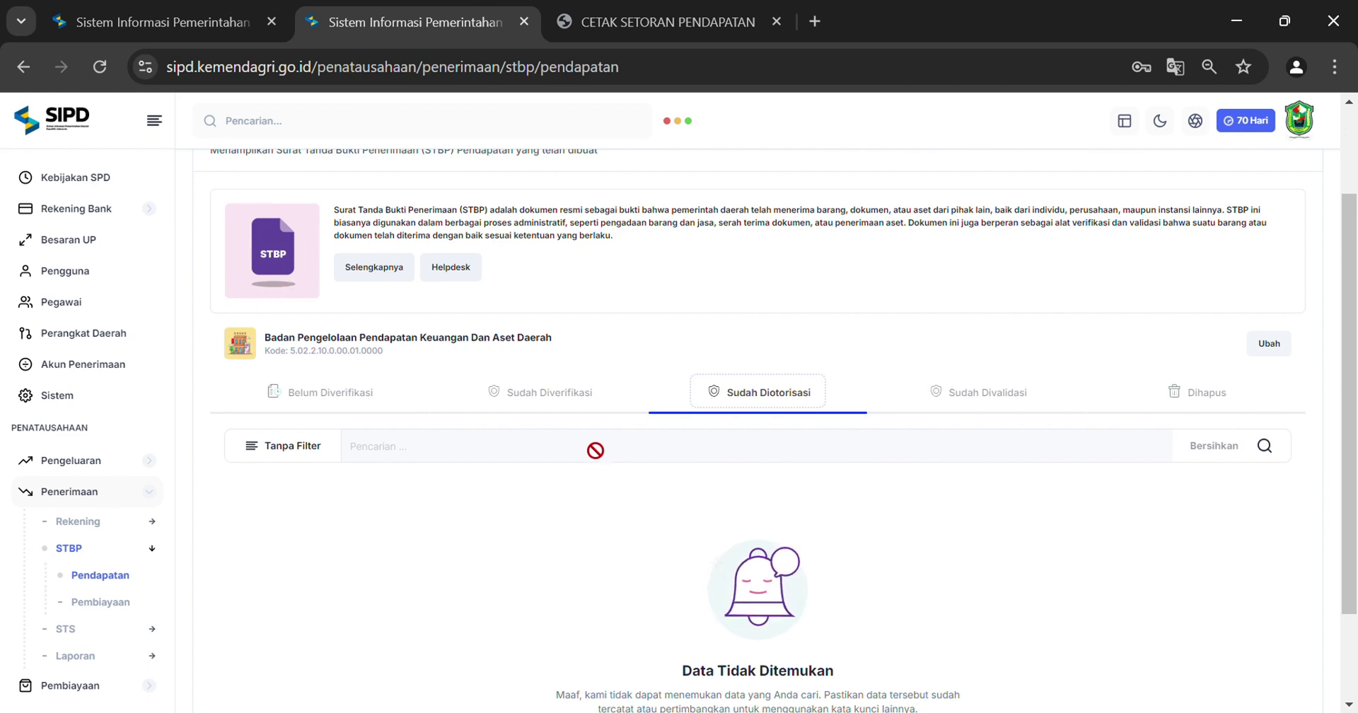
Log out of the BUD account and sign back in as Bendahara Penerimaan, entering the CAPTCHA
left_click(1300, 122)
left_click(1176, 335)
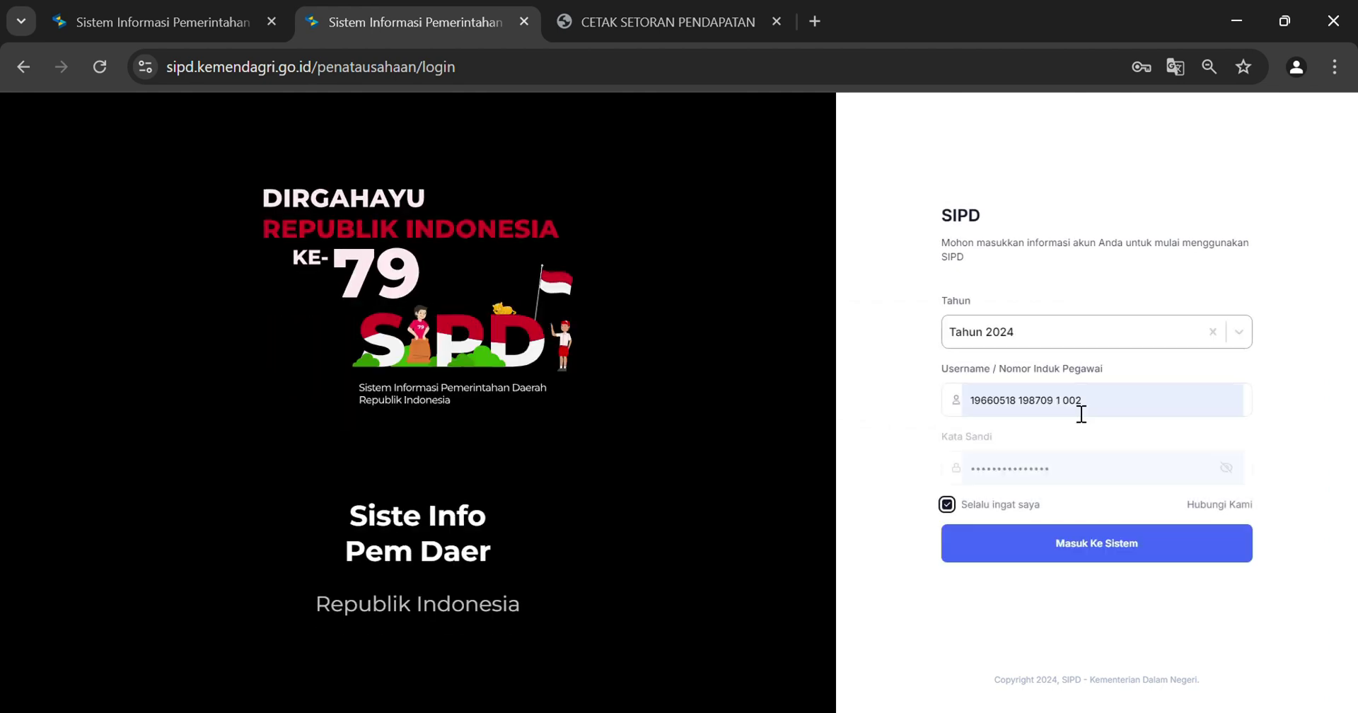
left_click(1093, 543)
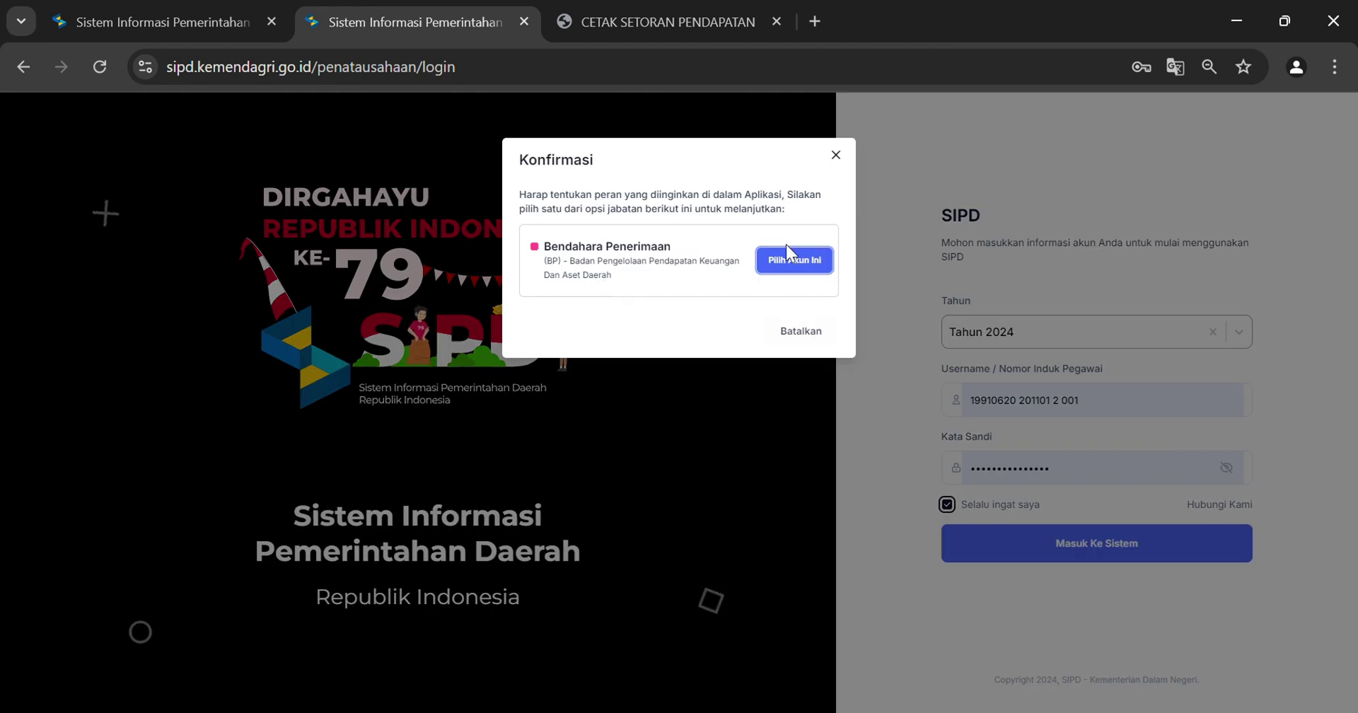
left_click(778, 268)
left_click(607, 372)
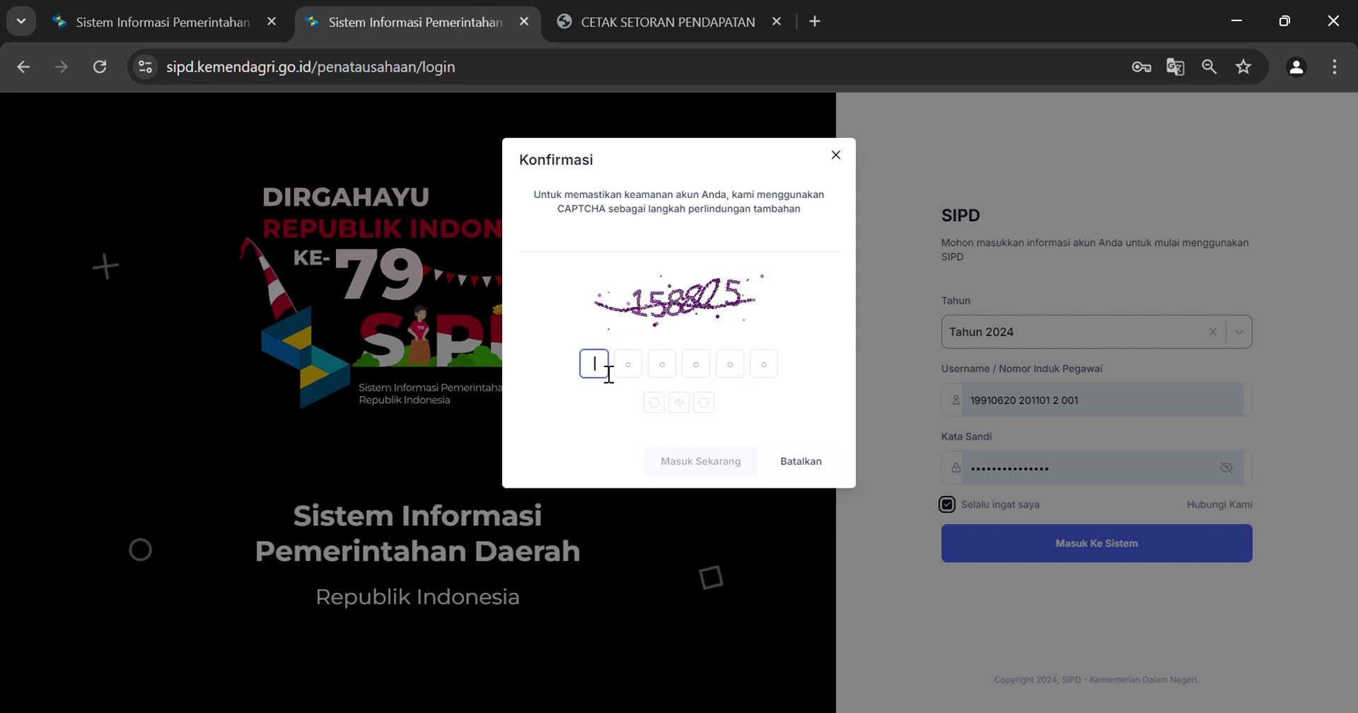
type("158")
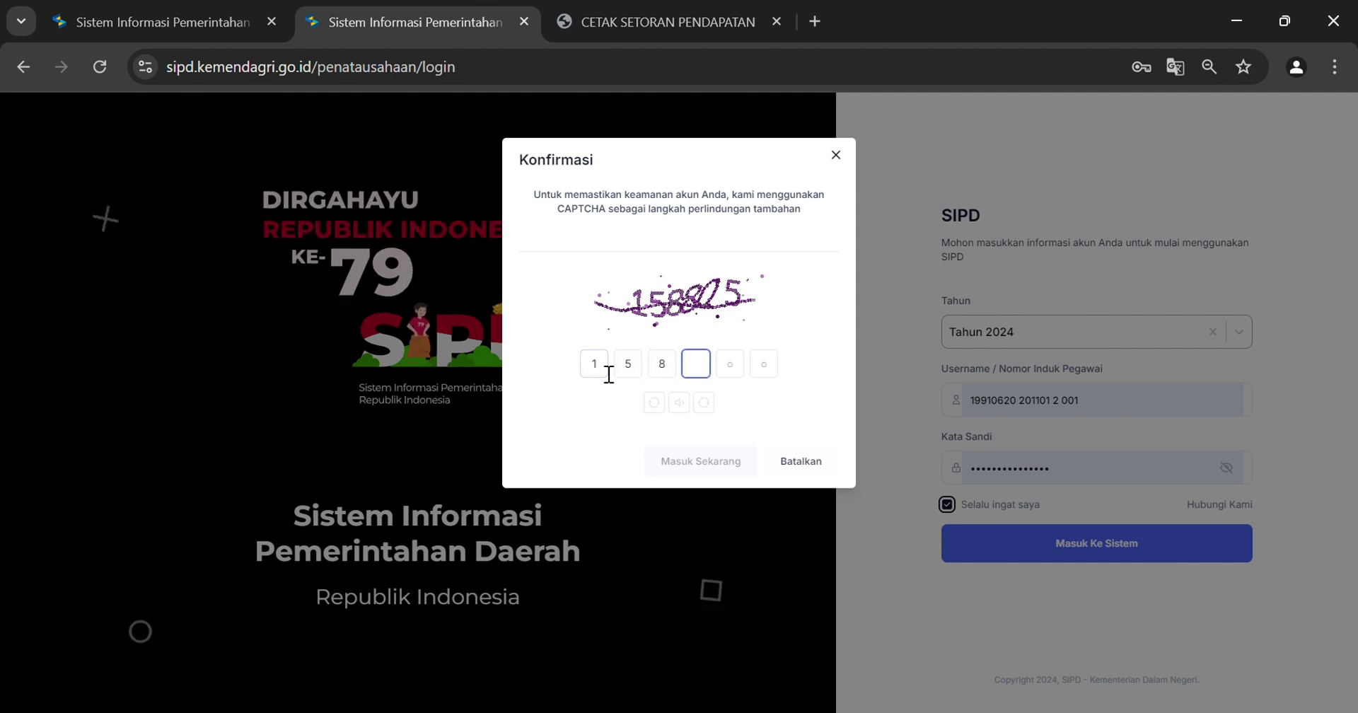
type("825")
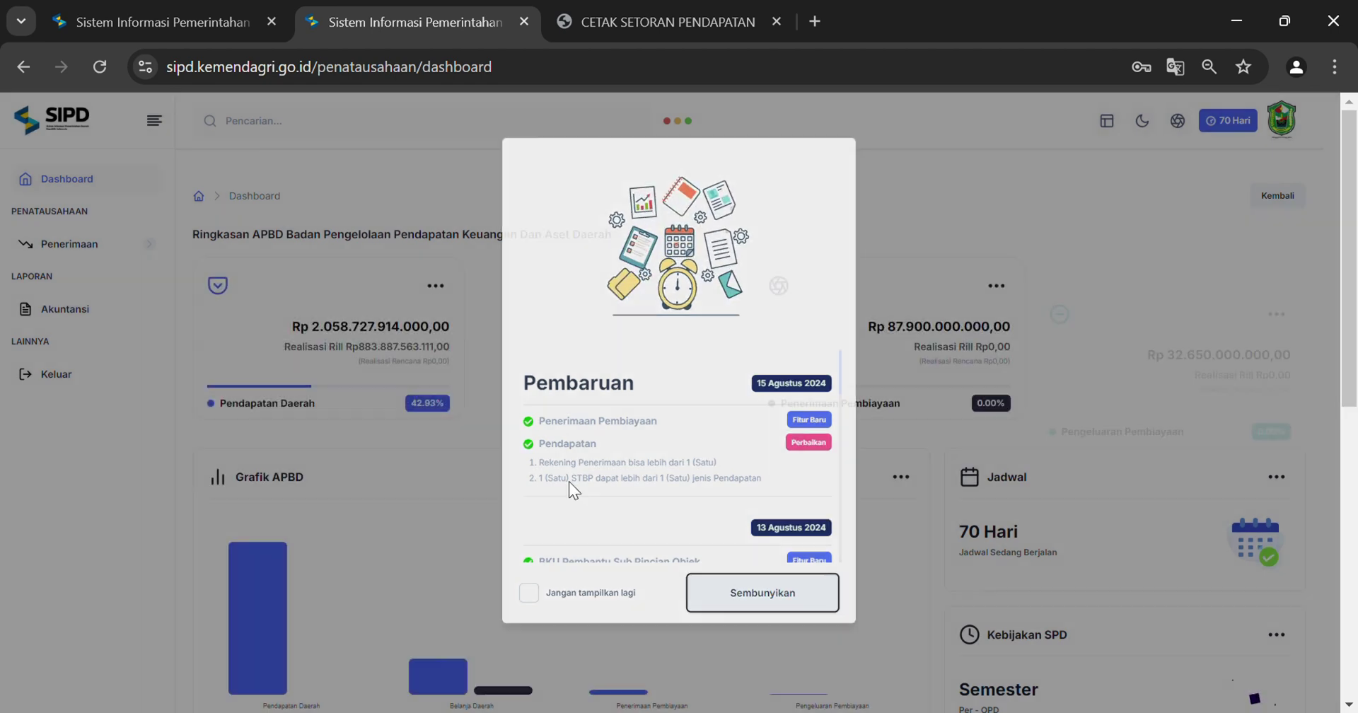
Dismiss the Pembaruan notice and expand the Penerimaan > Laporan menu
left_click(86, 265)
left_click(75, 244)
left_click(76, 354)
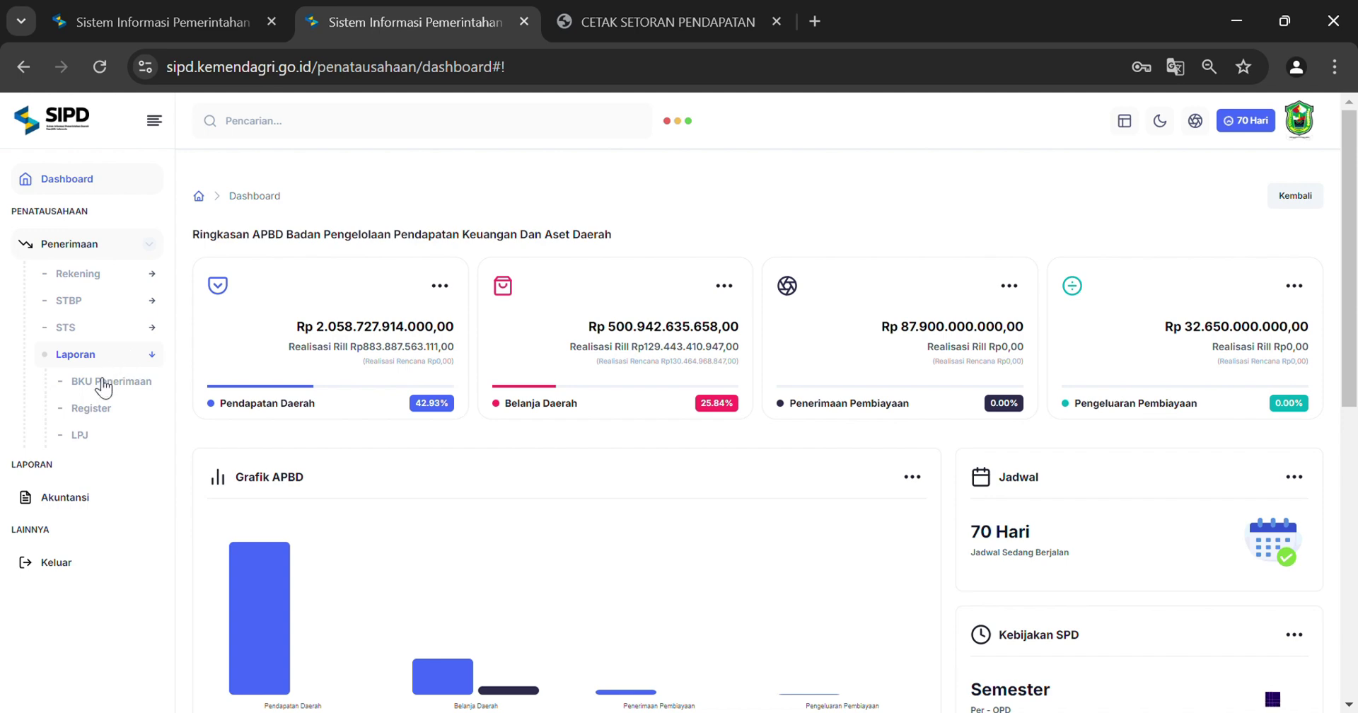
Preview the BKU Penerimaan for 01–02 Agustus 2024 showing the Rp3.560.000 Pajak Andesit receipt and deposit
left_click(94, 391)
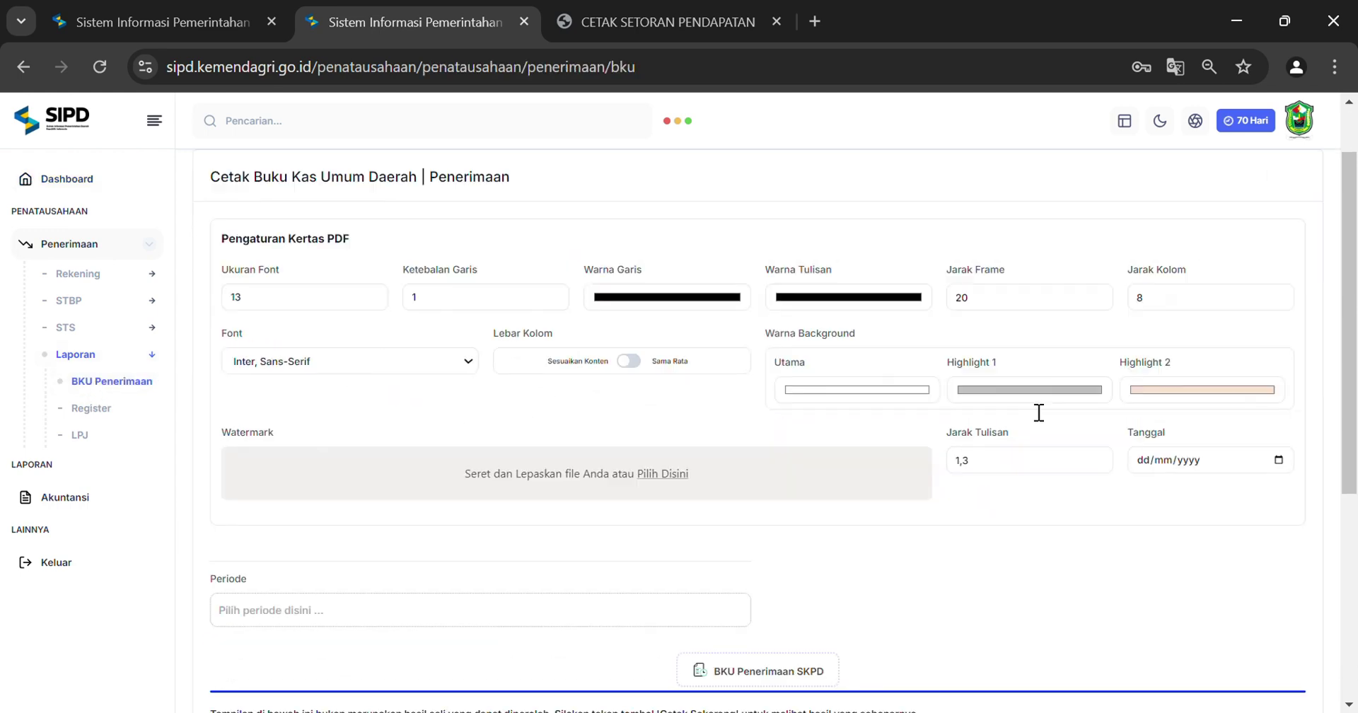
scroll(203, 425, "down", 2)
left_click(260, 474)
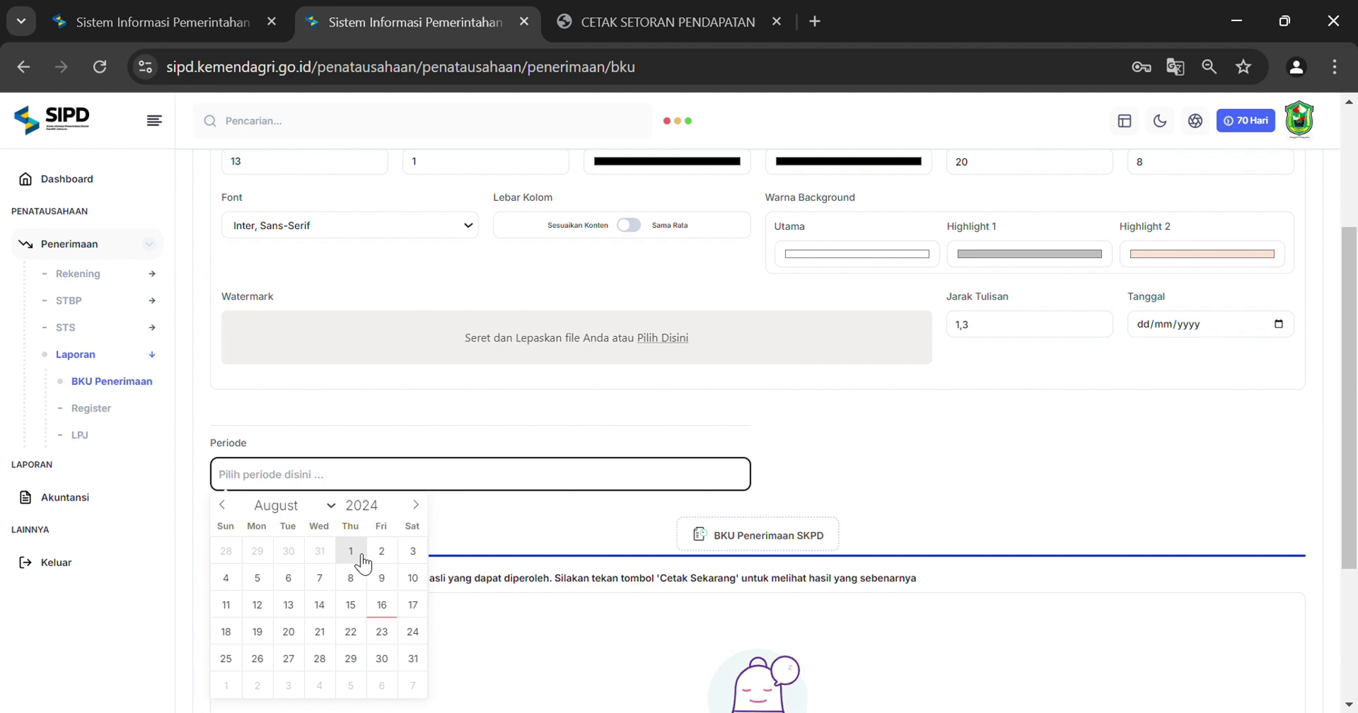
left_click(362, 562)
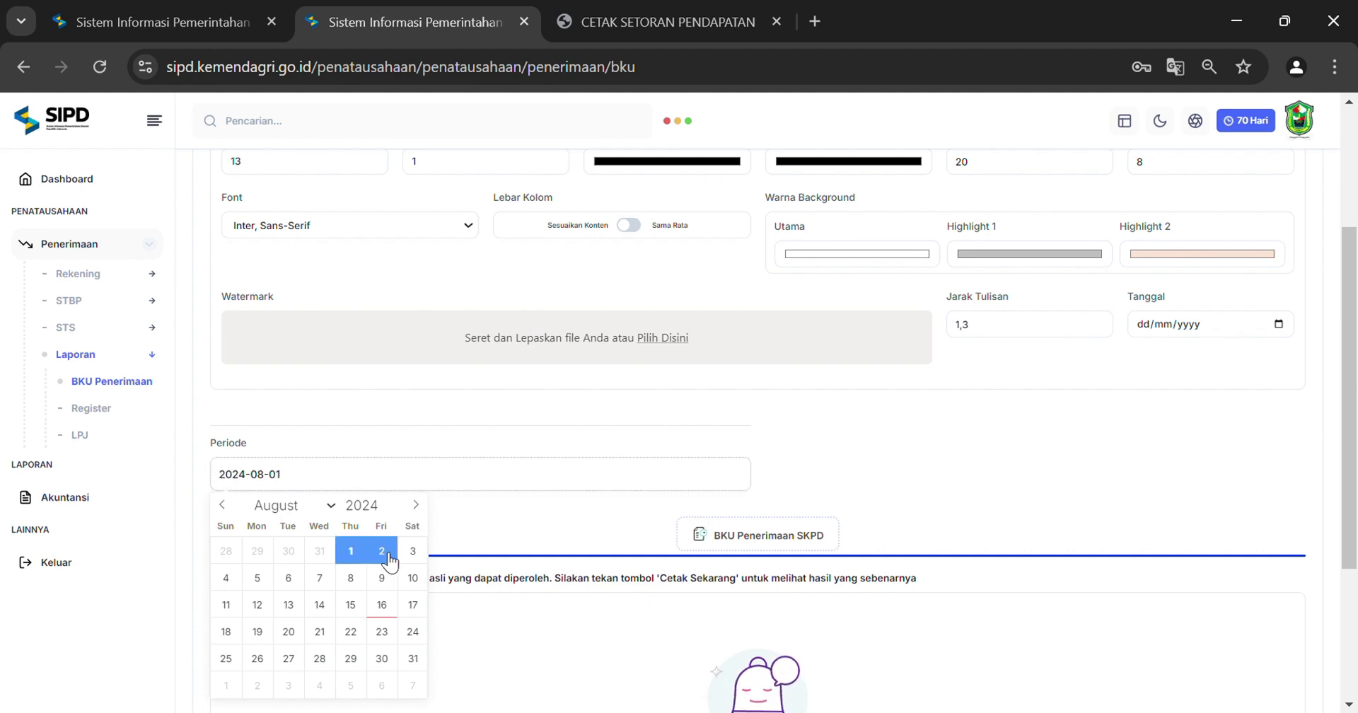
left_click(382, 556)
scroll(1073, 523, "down", 4)
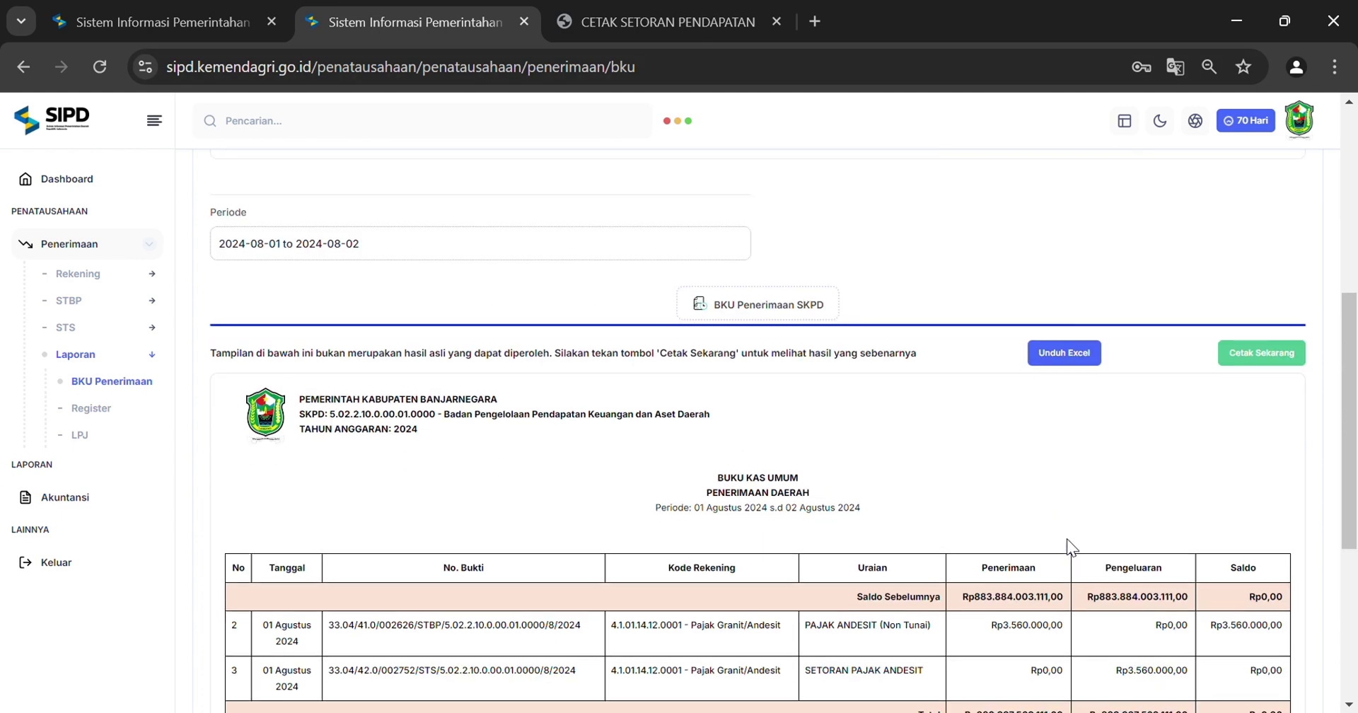
scroll(1046, 598, "down", 1)
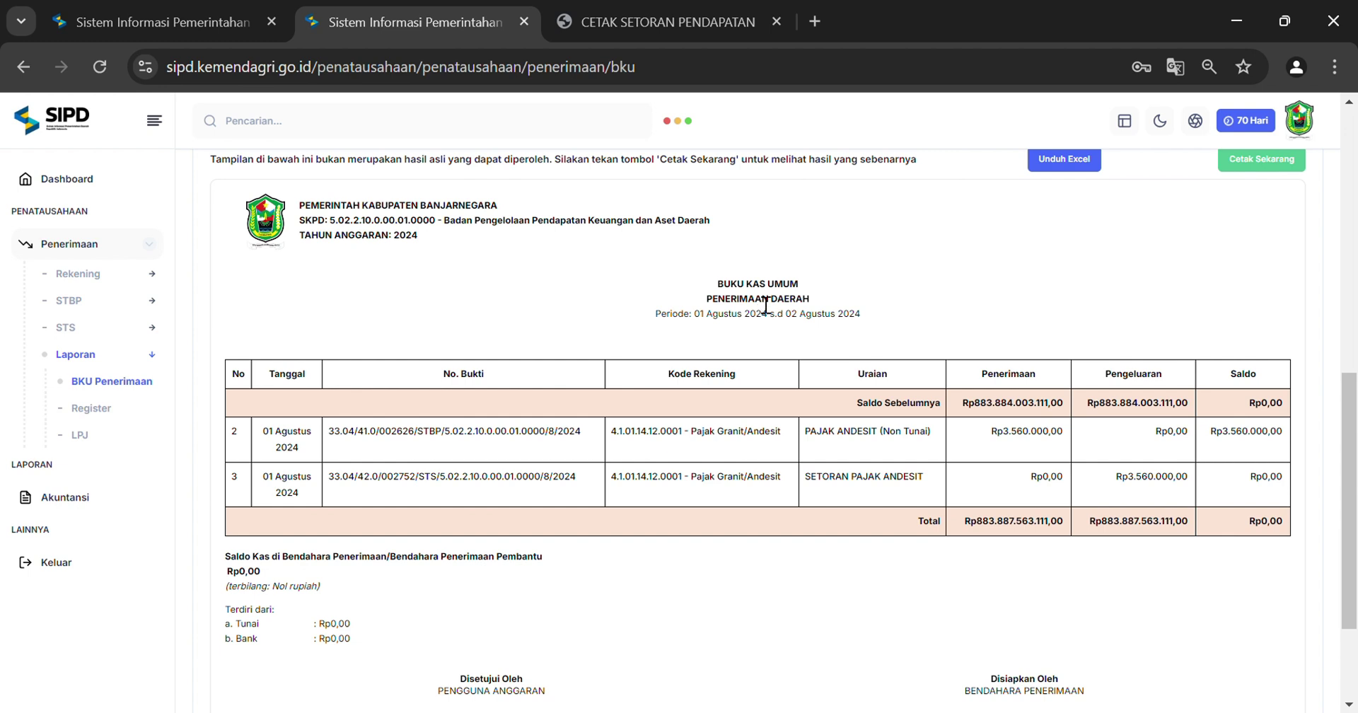
Open Akuntansi, reloading past the error, and go to Jurnal To Approve > Pendapatan
left_click(79, 498)
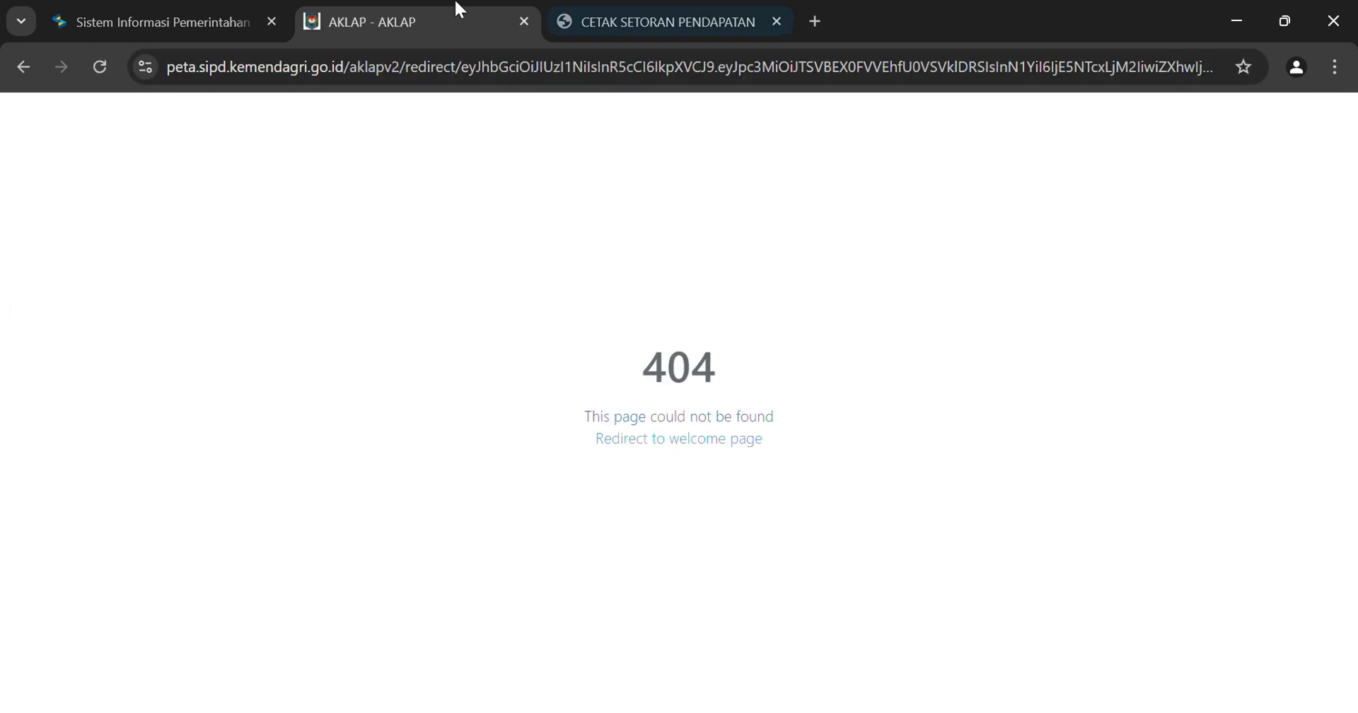
left_click(99, 68)
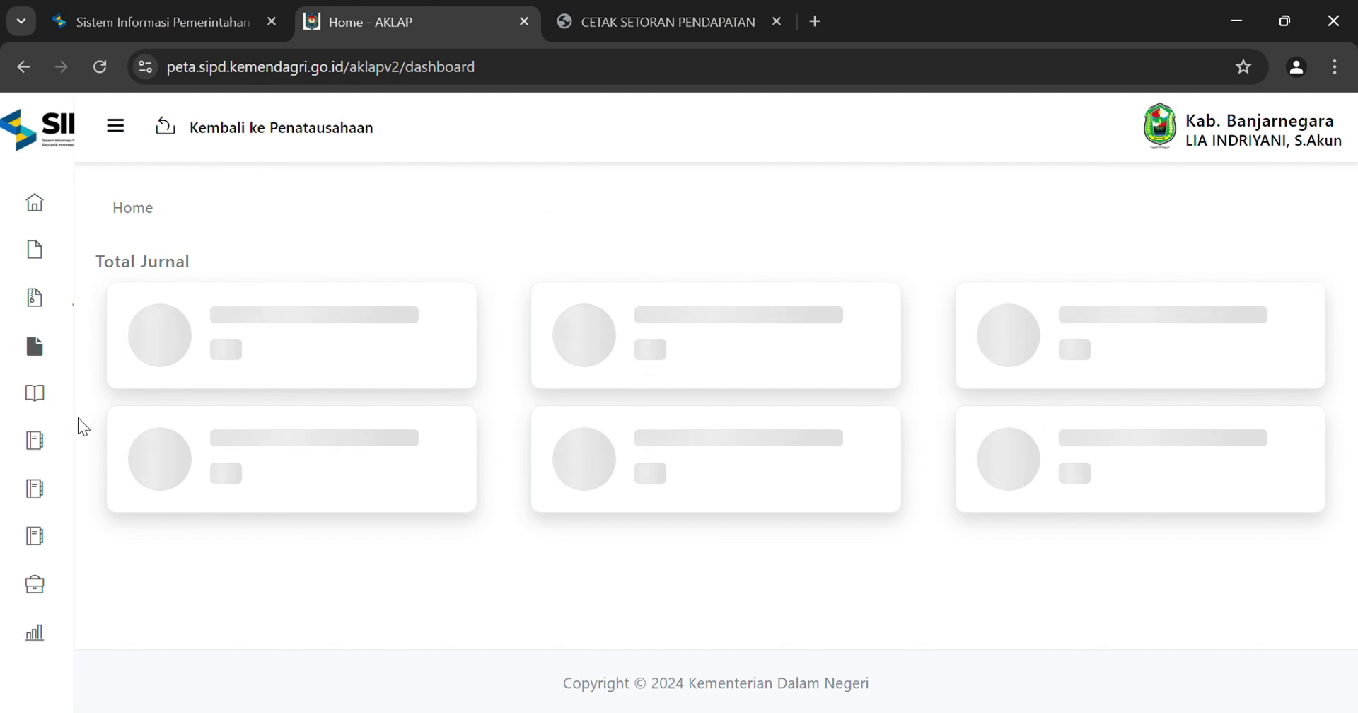
mouse_move(73, 414)
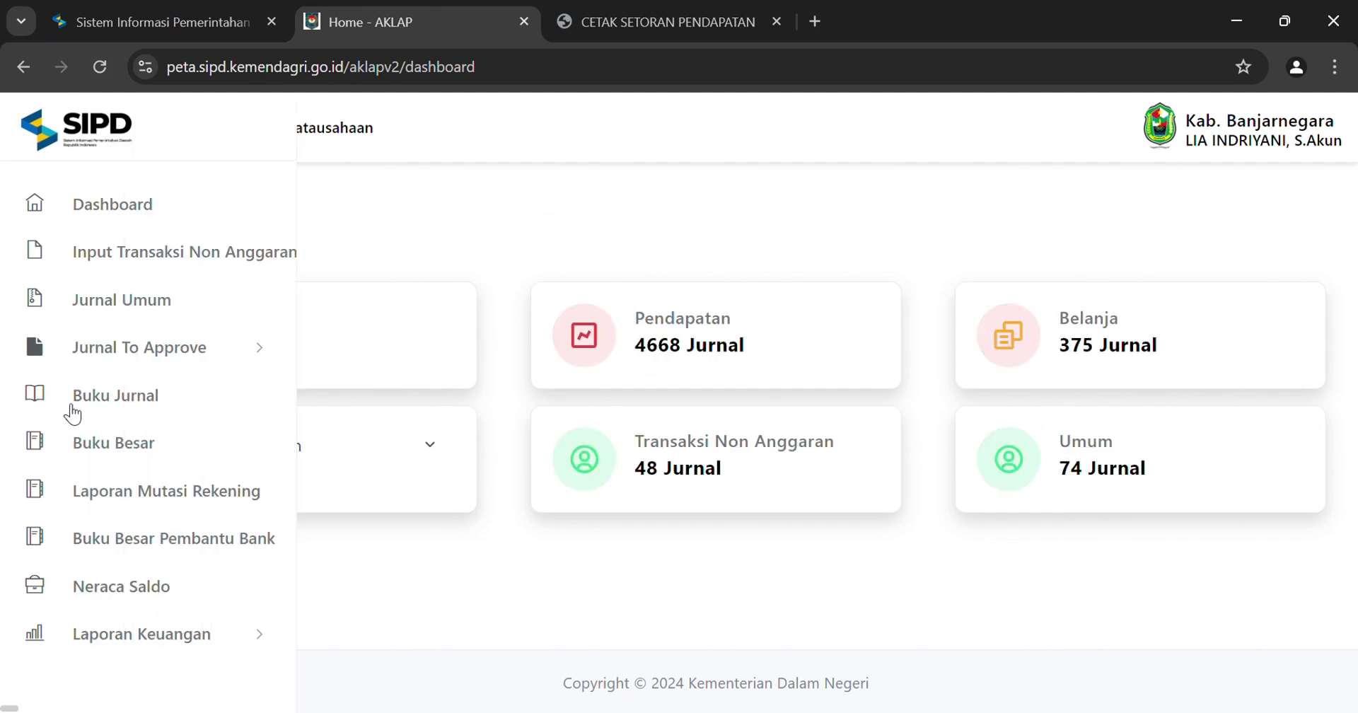
left_click(131, 361)
scroll(134, 424, "down", 1)
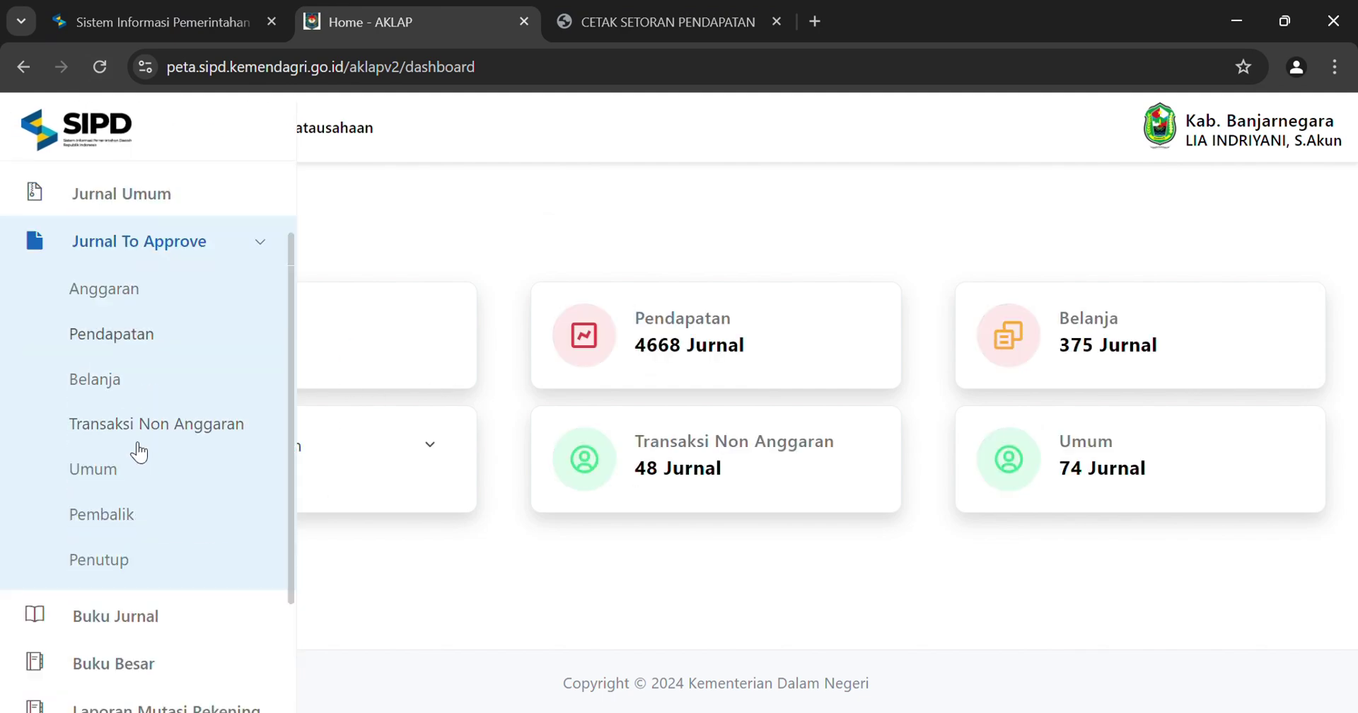
left_click(121, 335)
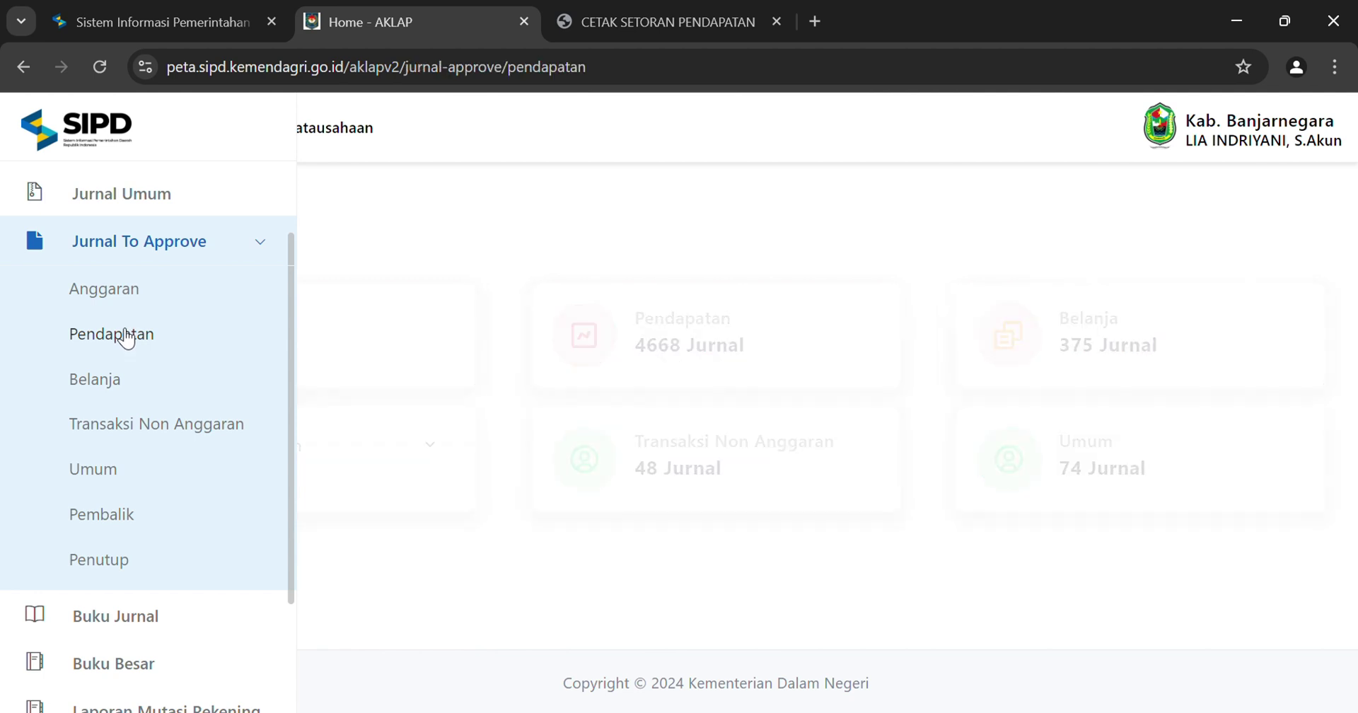
Filter by the Badan Pengelolaan Pendapatan Keuangan dan Aset Daerah SKPD, dated 1–1 Agustus 2024
left_click(449, 328)
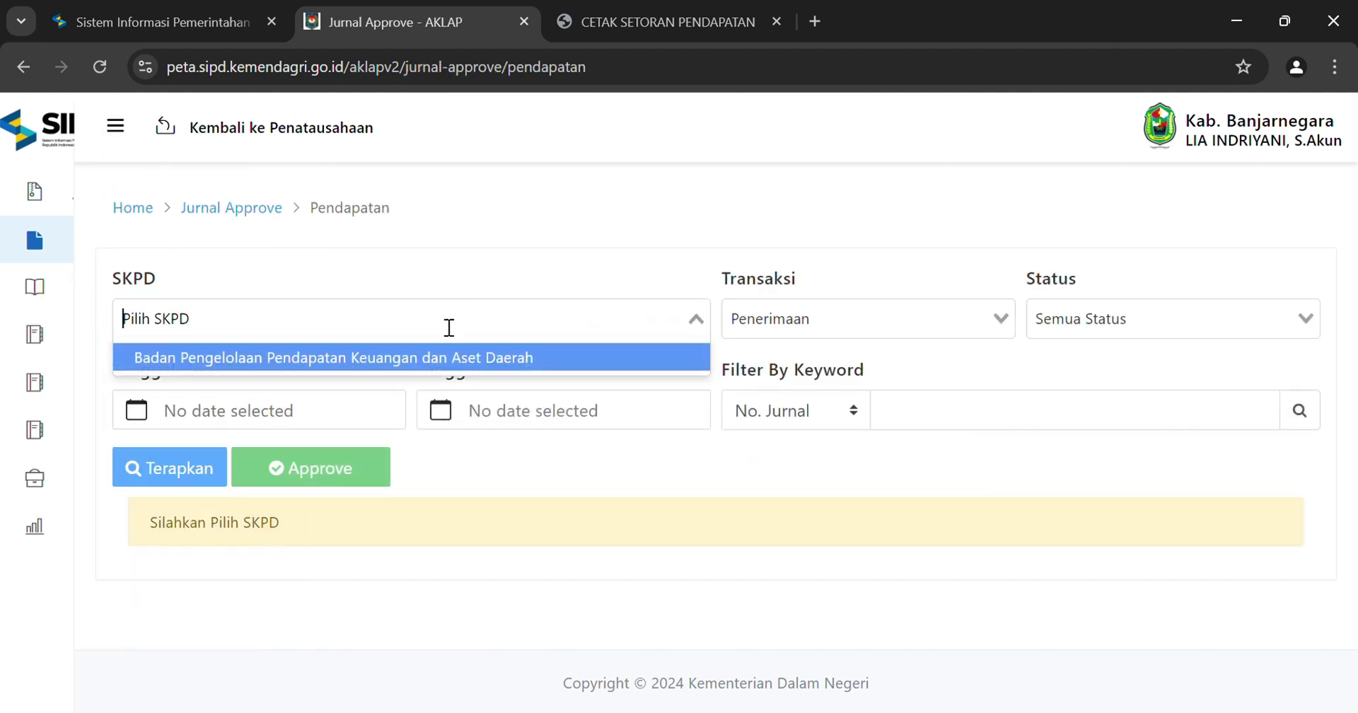
left_click(416, 361)
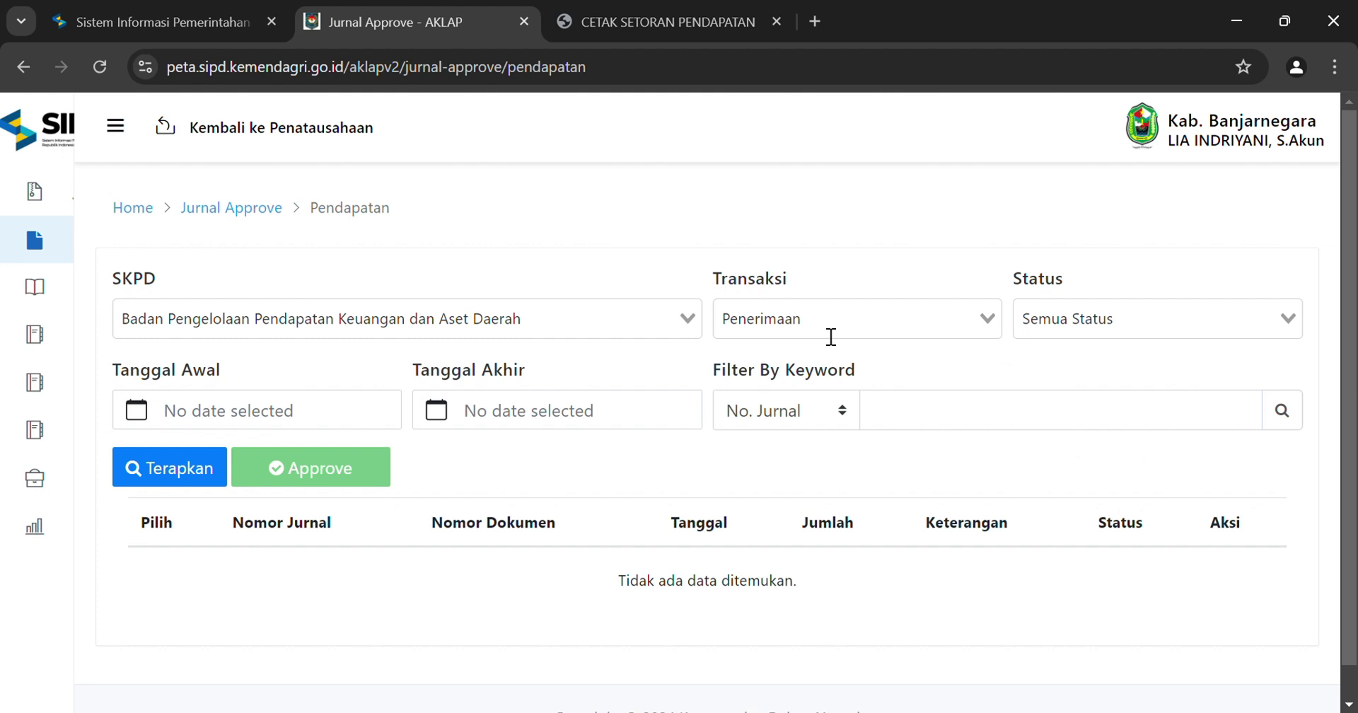
left_click(343, 408)
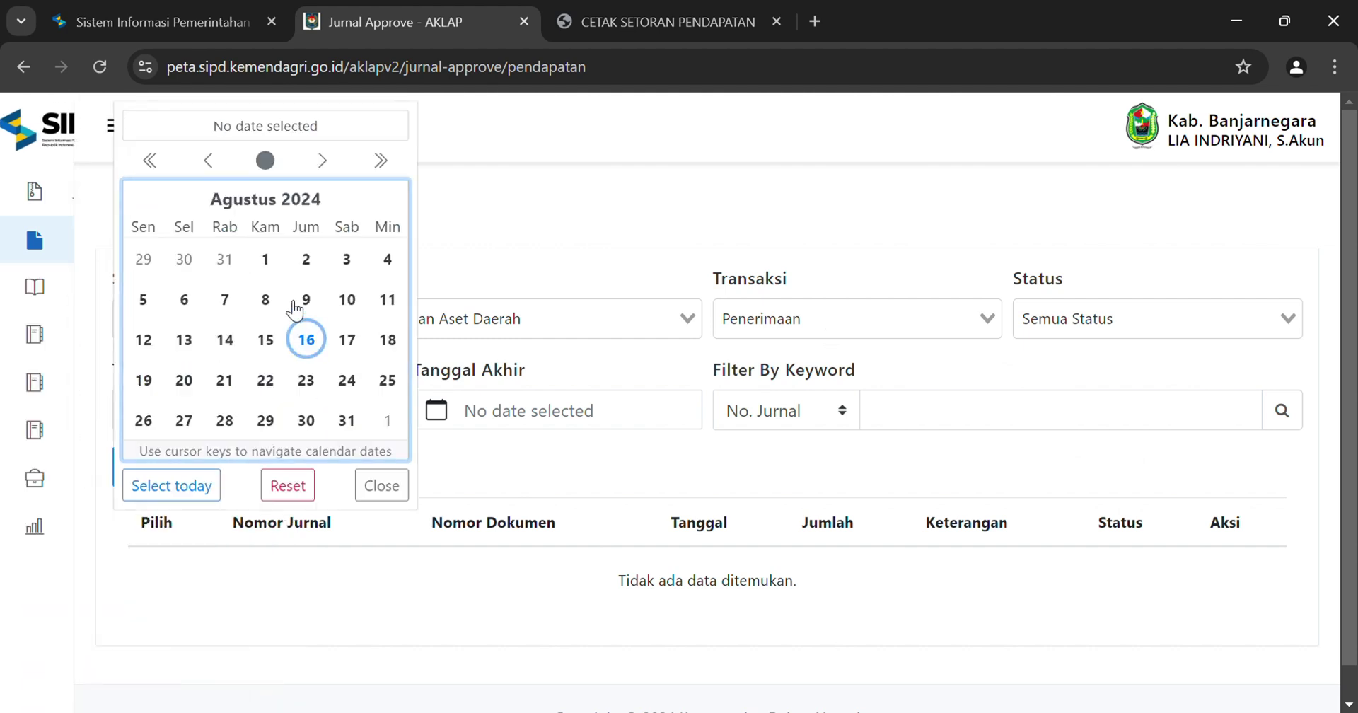
left_click(269, 261)
left_click(487, 423)
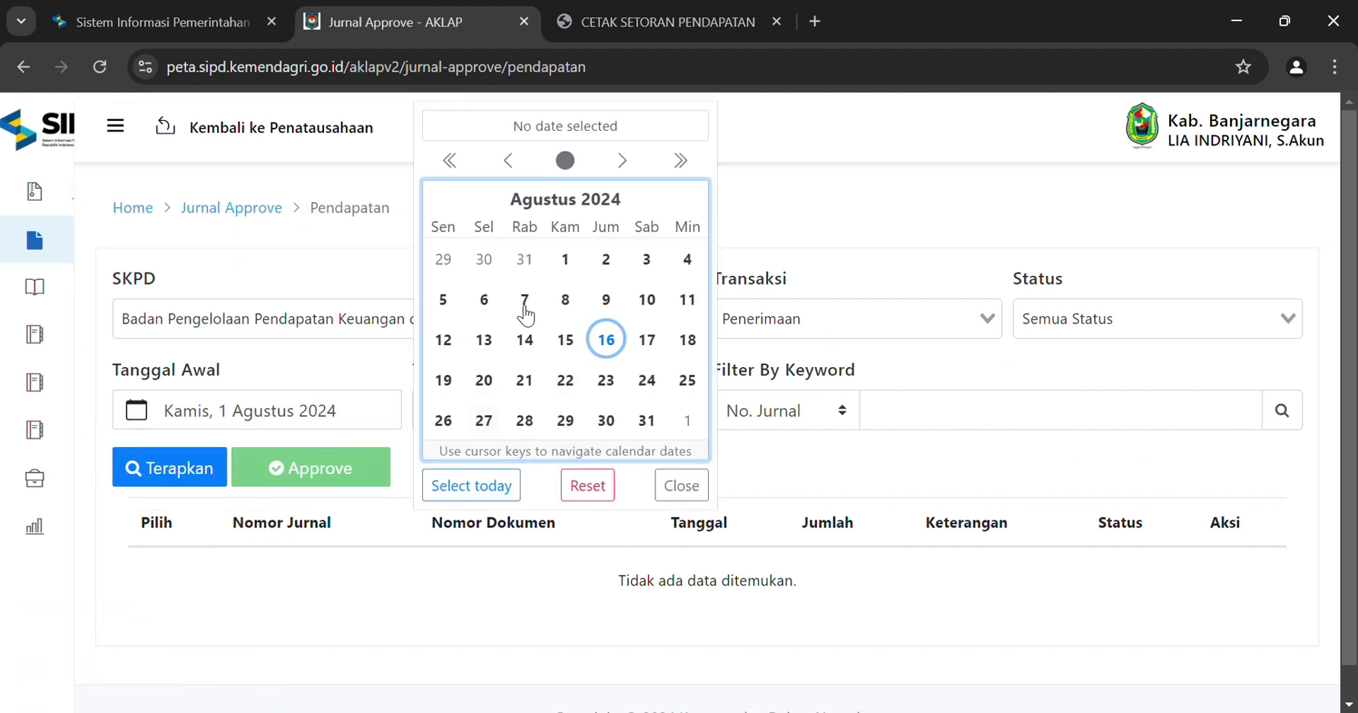
left_click(566, 262)
left_click(170, 469)
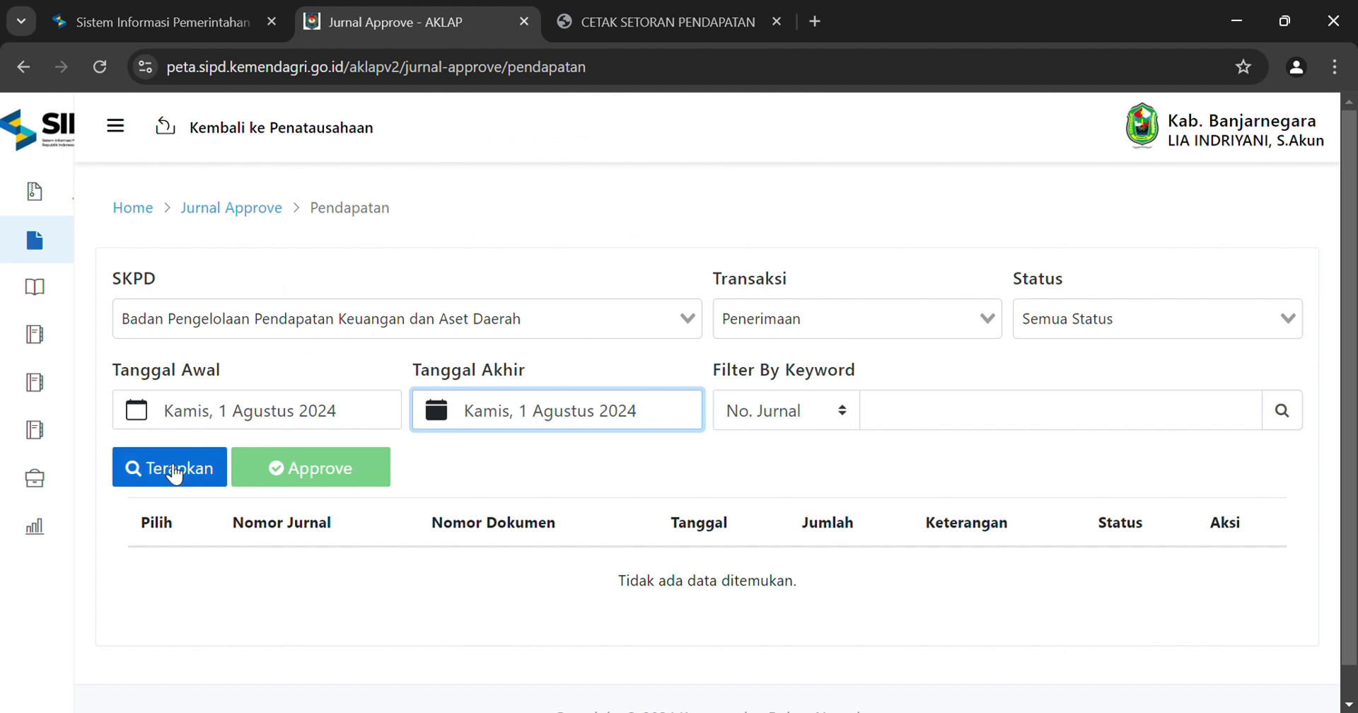
scroll(1114, 511, "down", 1)
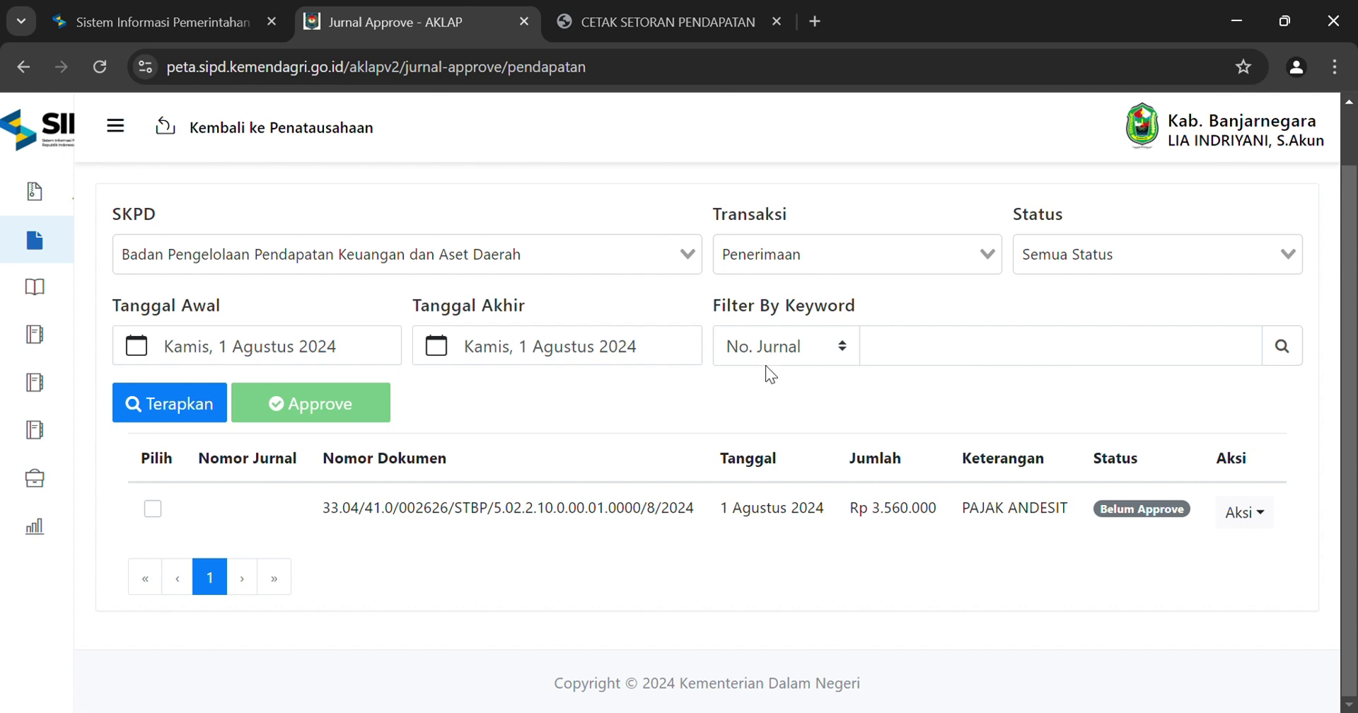
Approve the Rp3.560.000 Pajak Andesit receipt journal and dismiss the accepted message
left_click(1256, 520)
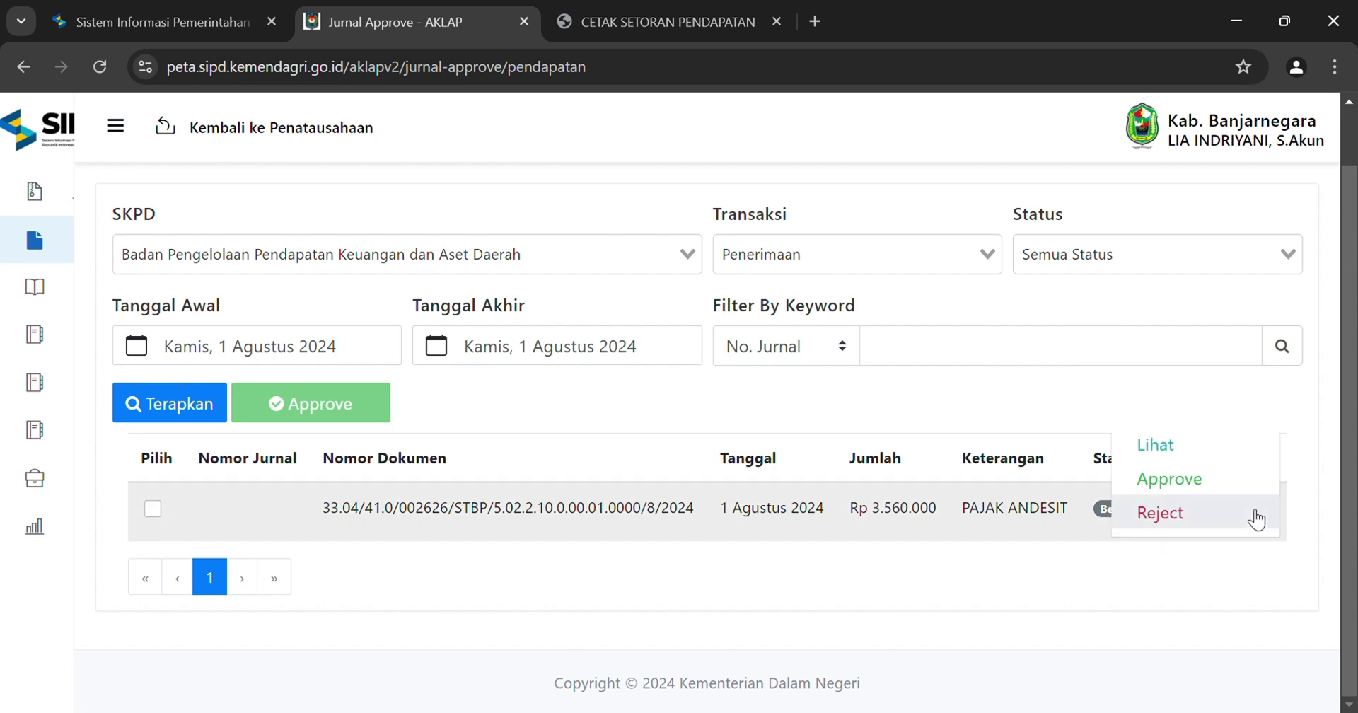
left_click(1193, 477)
left_click(619, 458)
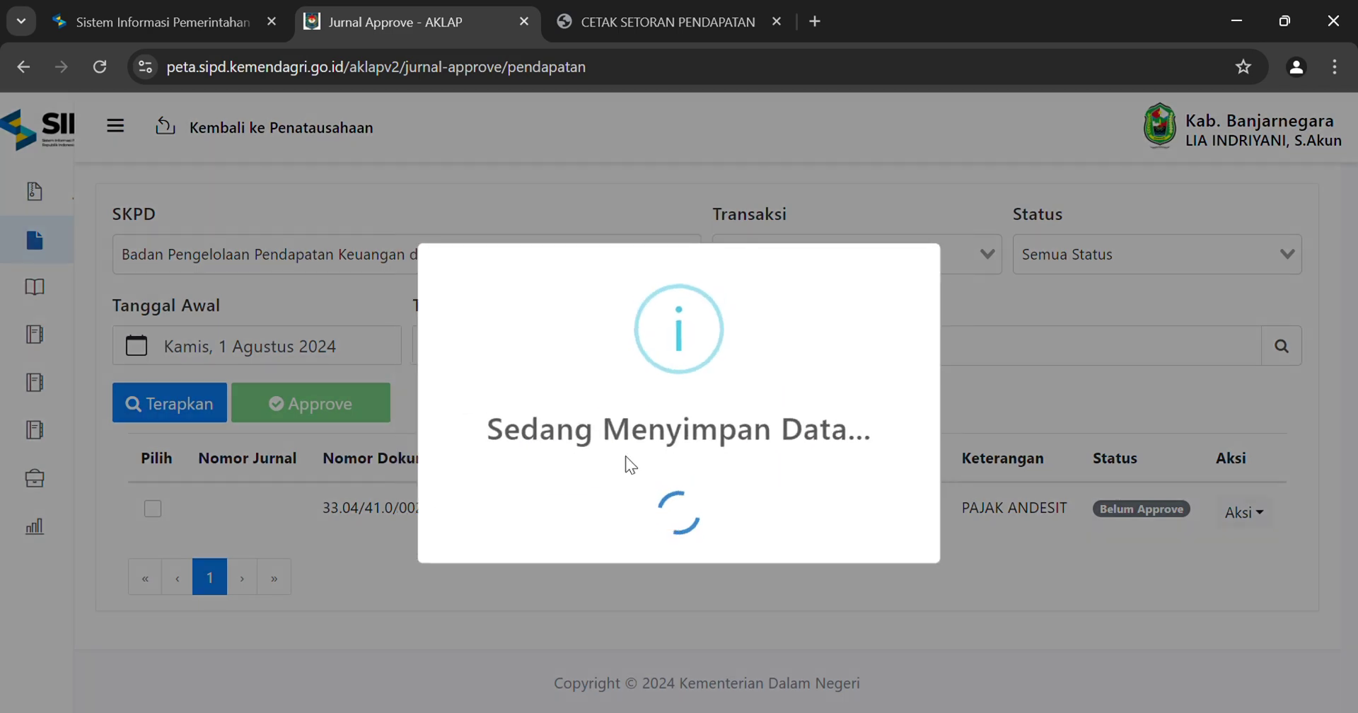
left_click(679, 530)
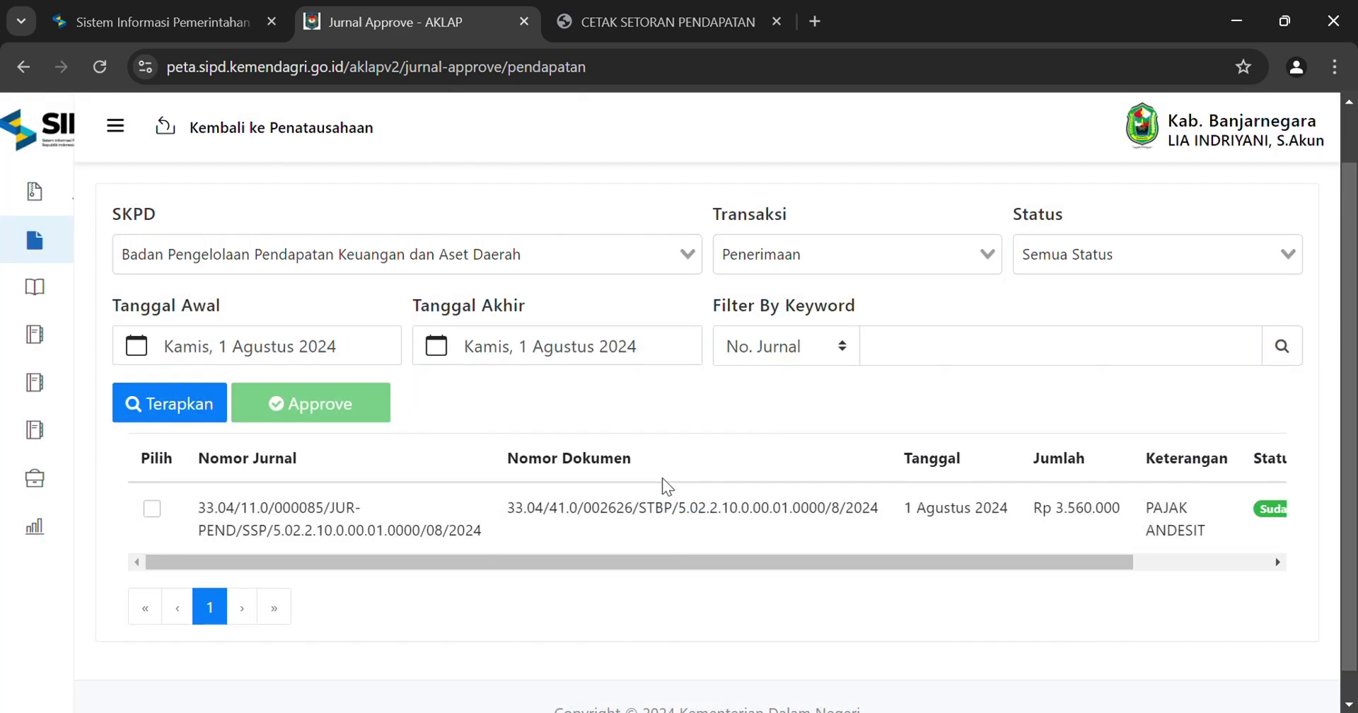
Switch Transaksi to Setoran and approve the Rp3.560.000 Setoran Pajak Andesit journal
left_click(838, 267)
left_click(816, 318)
left_click(167, 414)
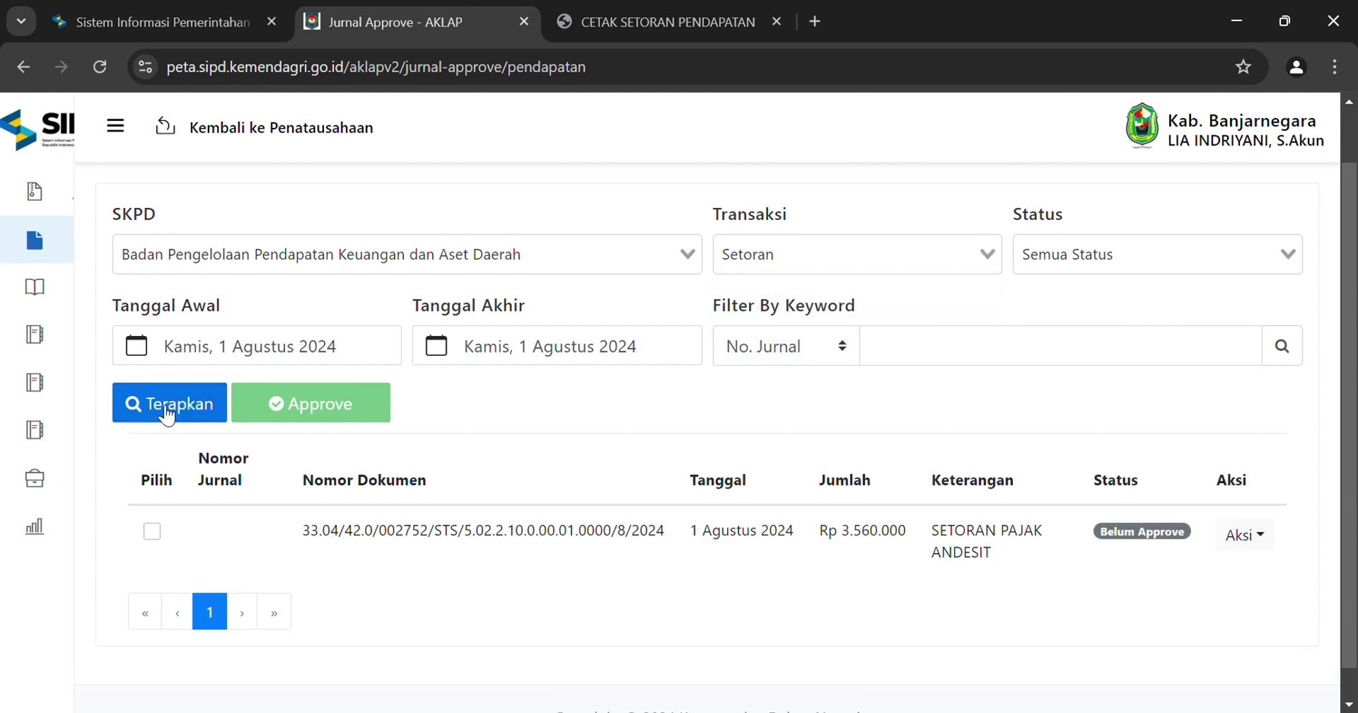
left_click(1263, 542)
left_click(1226, 503)
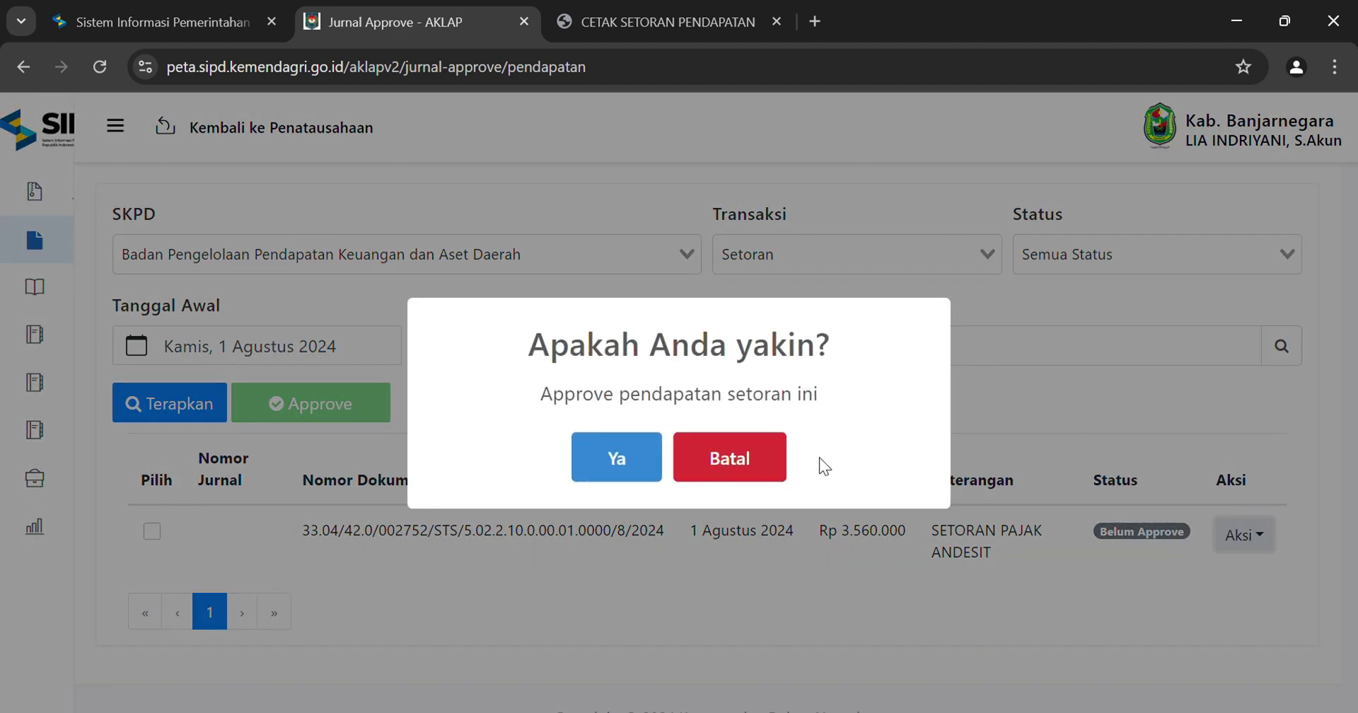
left_click(609, 464)
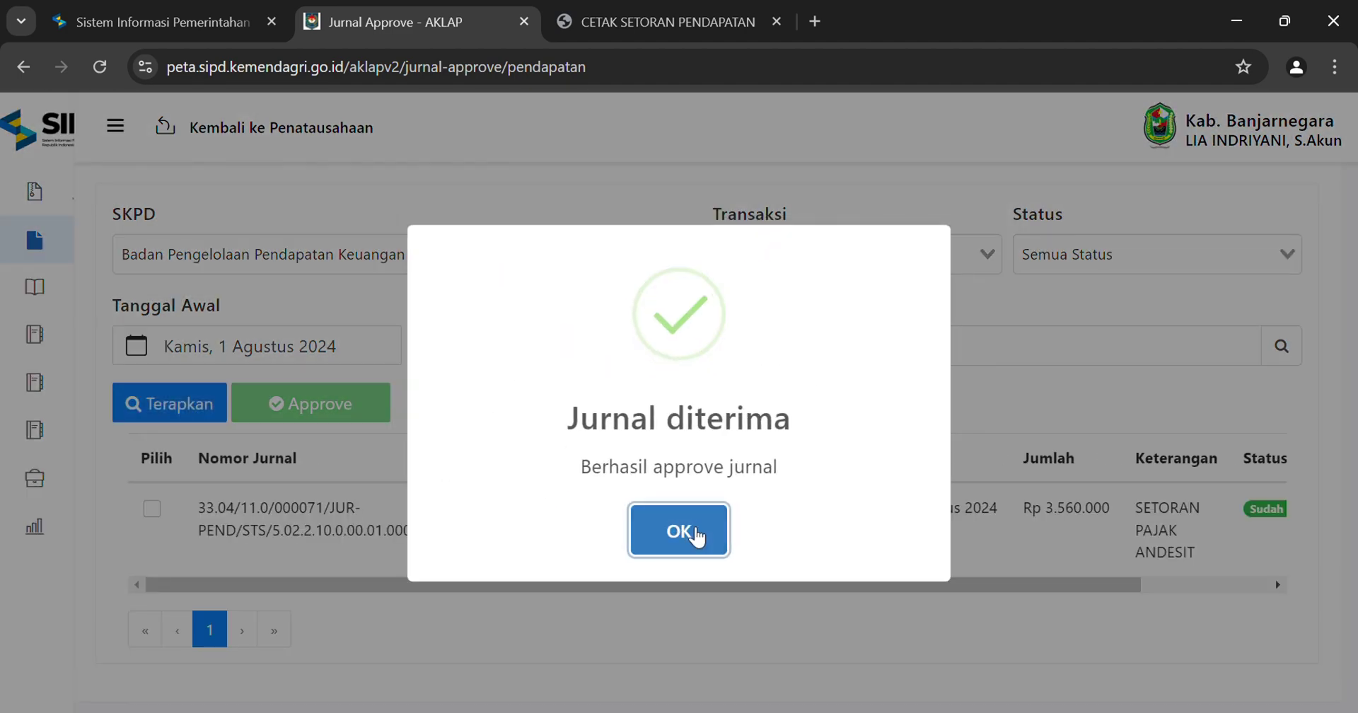
left_click(696, 535)
Collapse Jurnal To Approve and open Laporan Keuangan > LRA
mouse_move(15, 388)
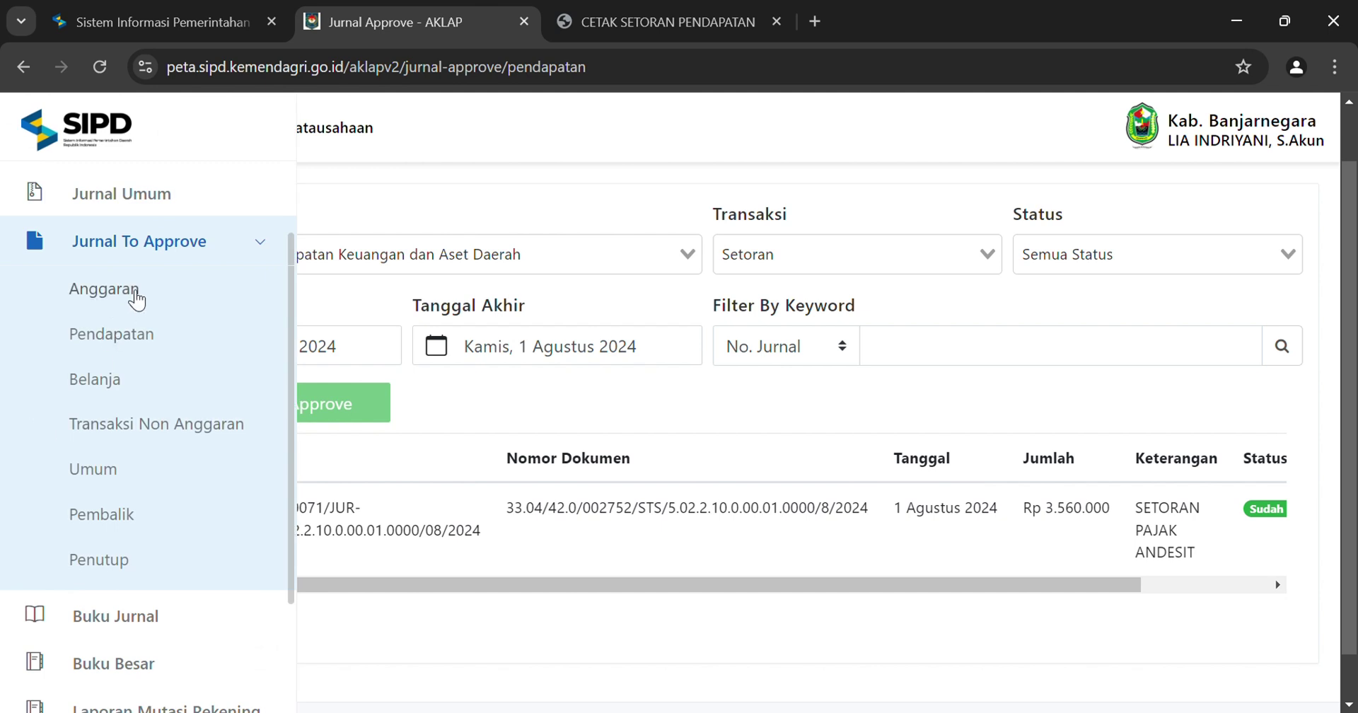
left_click(147, 256)
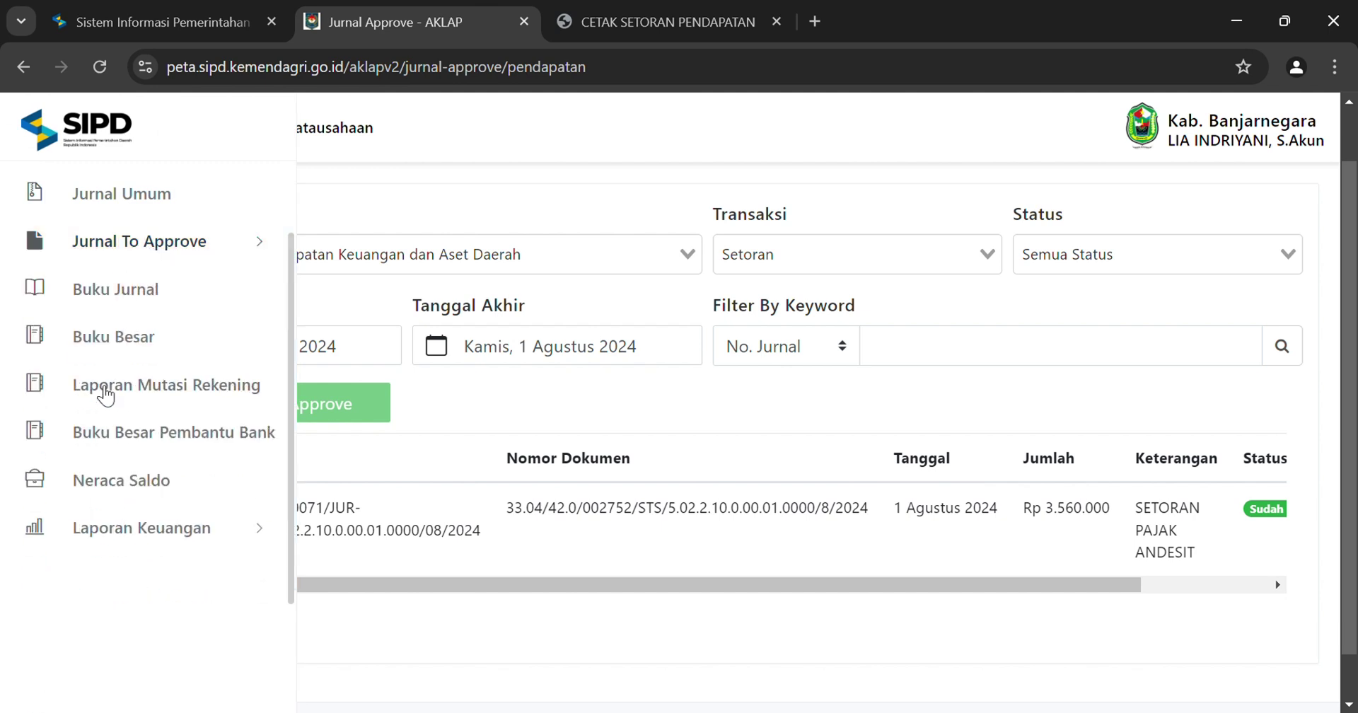
left_click(182, 532)
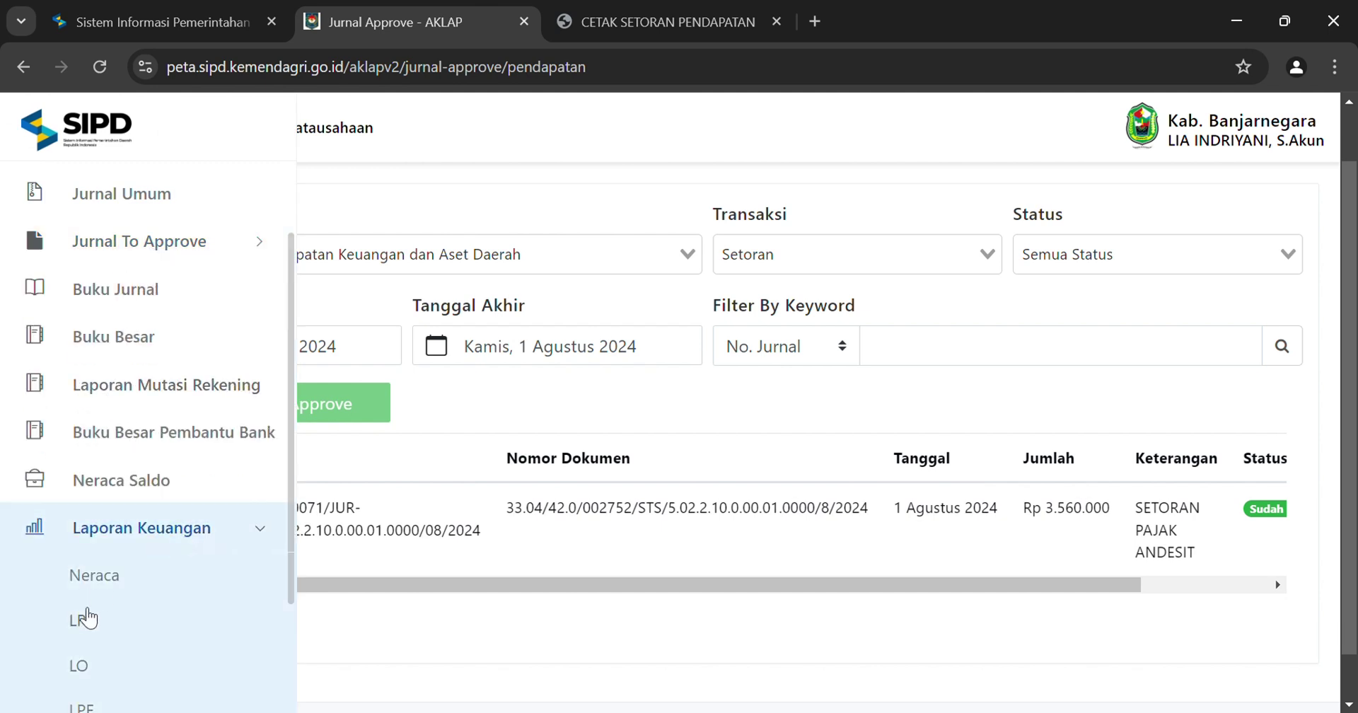
left_click(87, 619)
Generate the LRA for the Badan Pengelolaan Pendapatan SKPD from 1 Agustus 2024 at 6. Sub Rincian Objek
left_click(350, 323)
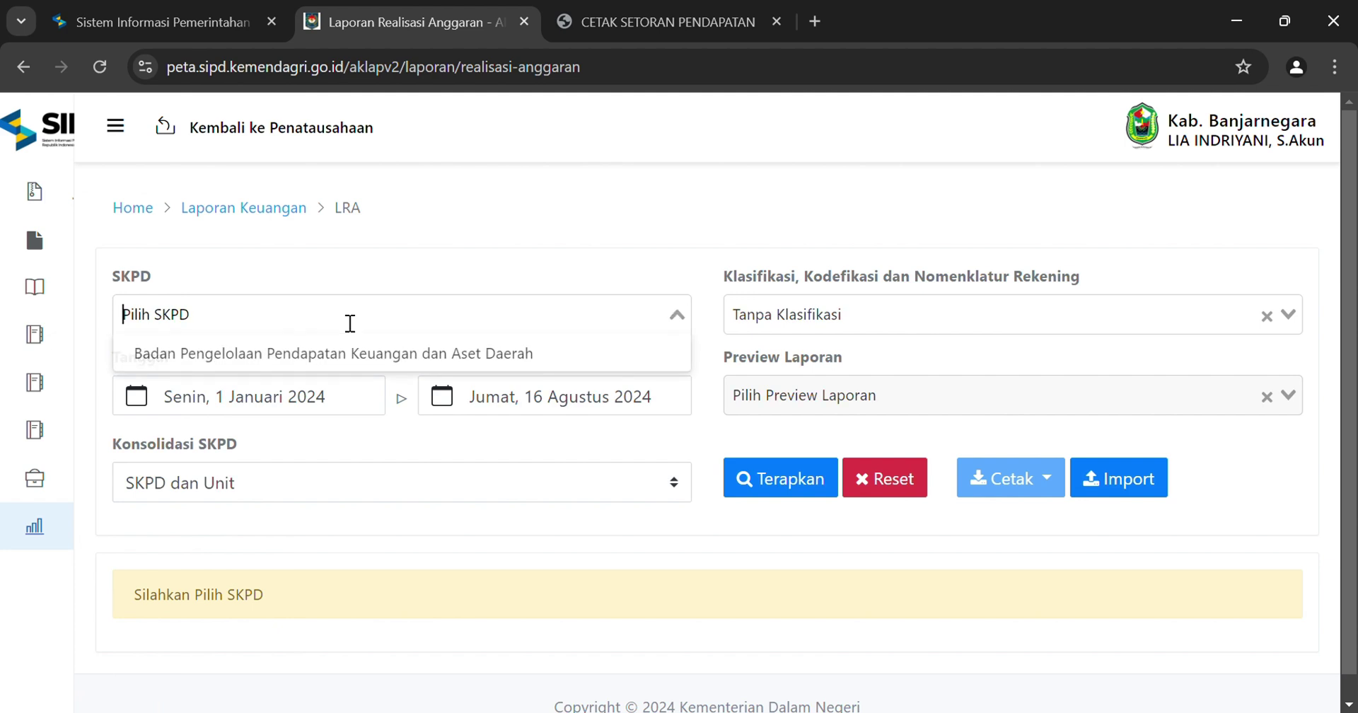
left_click(315, 352)
left_click(340, 413)
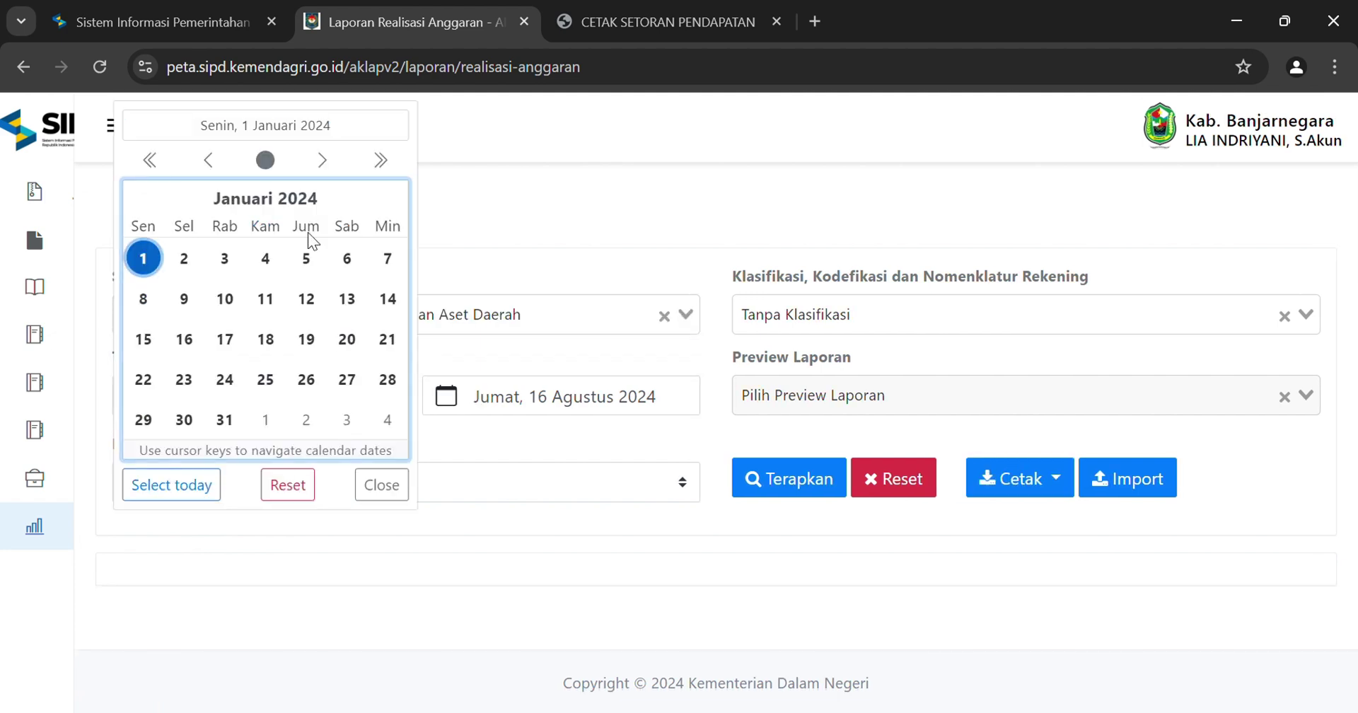
left_click(322, 159)
left_click(322, 160)
left_click(322, 159)
left_click(321, 159)
left_click(322, 160)
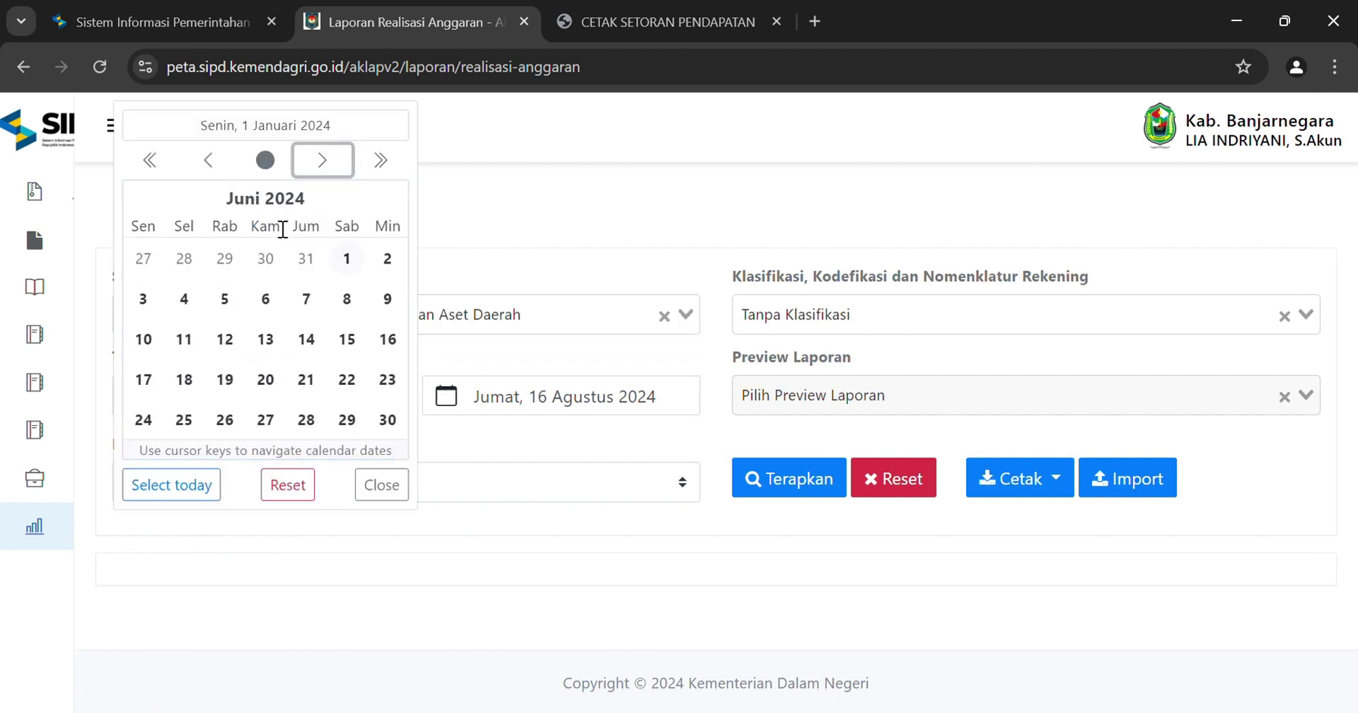
left_click(322, 160)
left_click(322, 160)
left_click(267, 258)
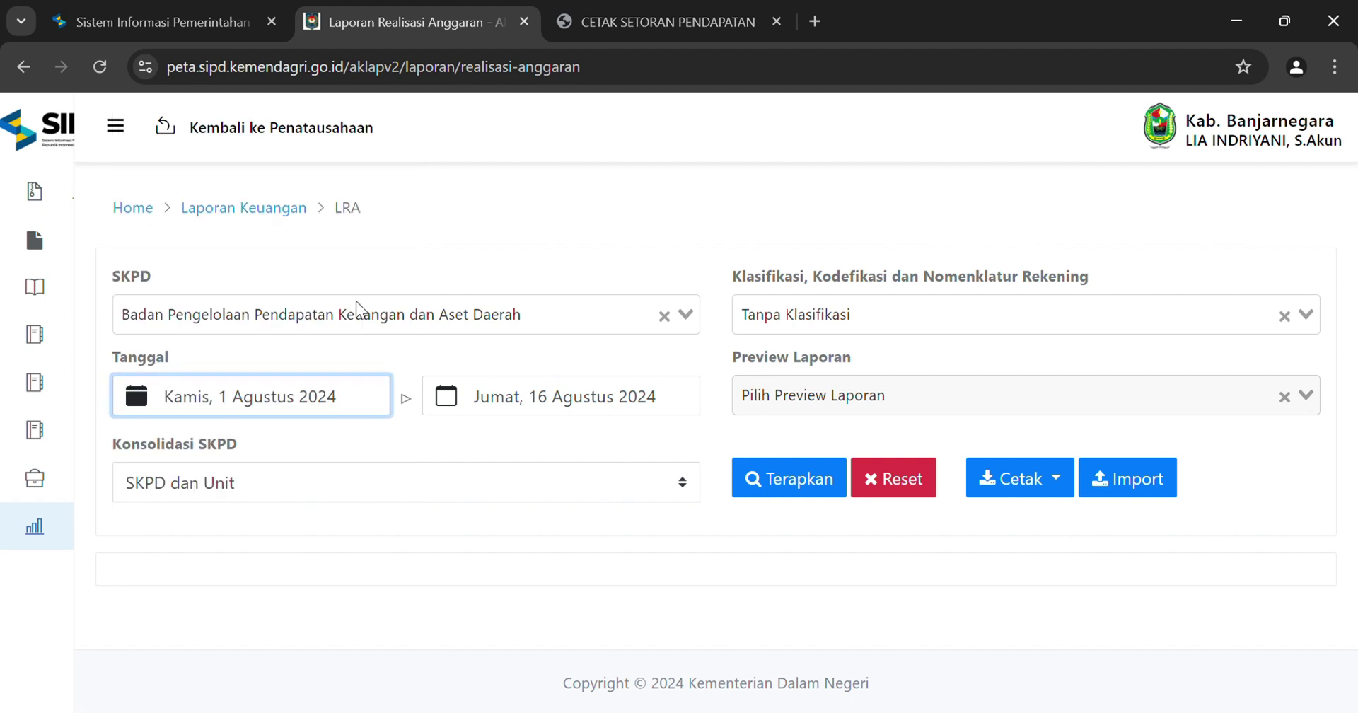
left_click(829, 324)
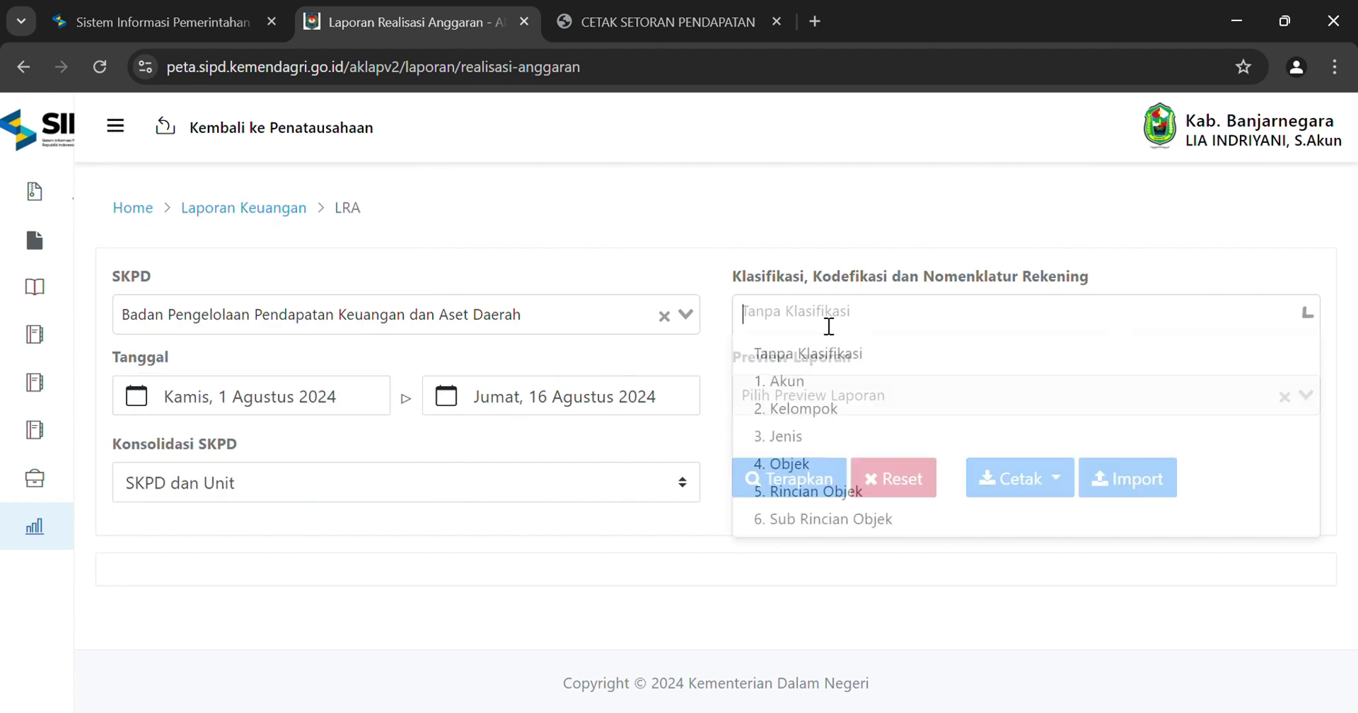
left_click(794, 518)
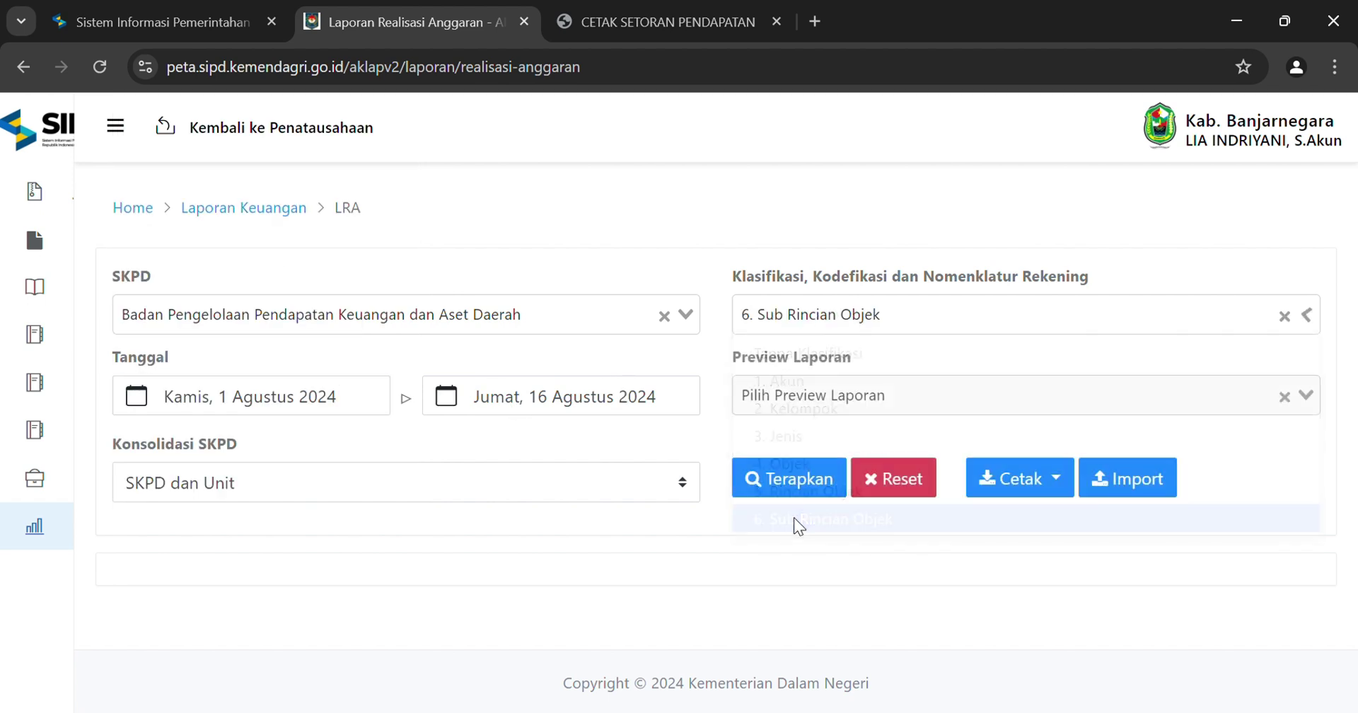
left_click(808, 477)
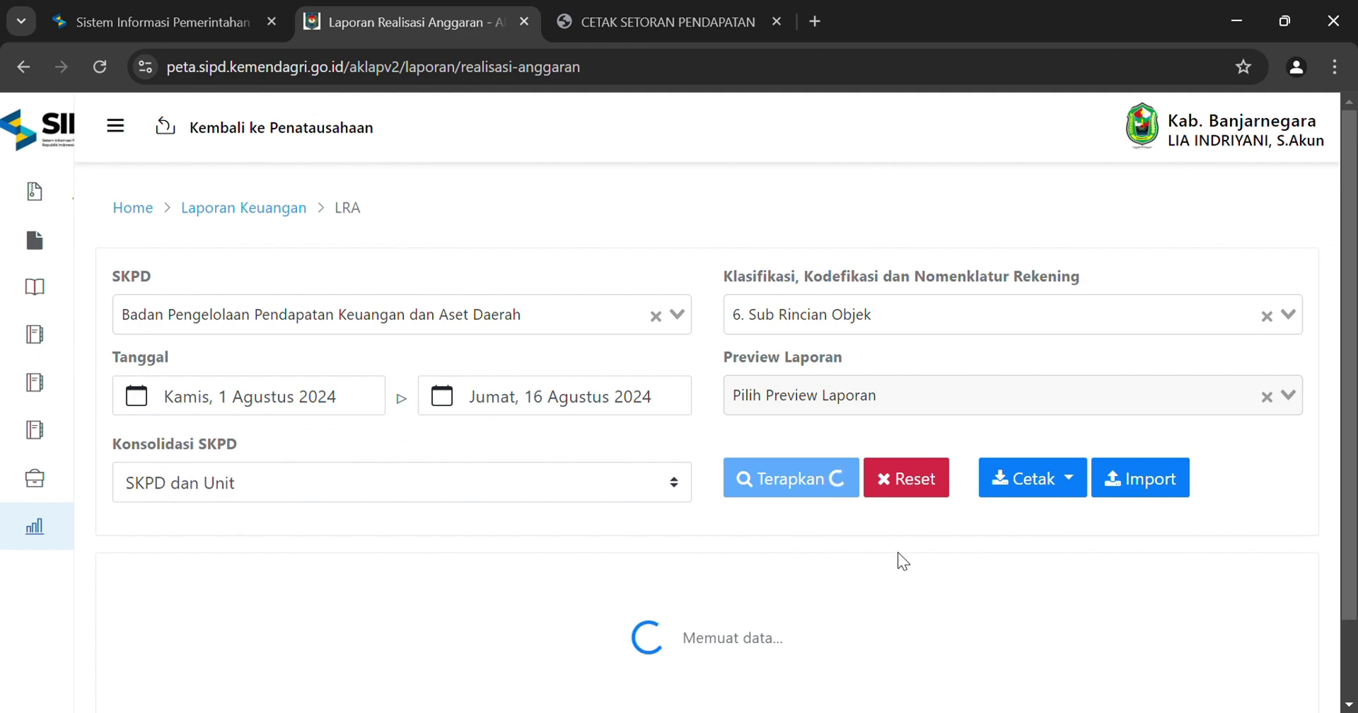
Scroll to Pajak Granit/Andesit and highlight its 3.560.000 realisation
scroll(900, 545, "down", 4)
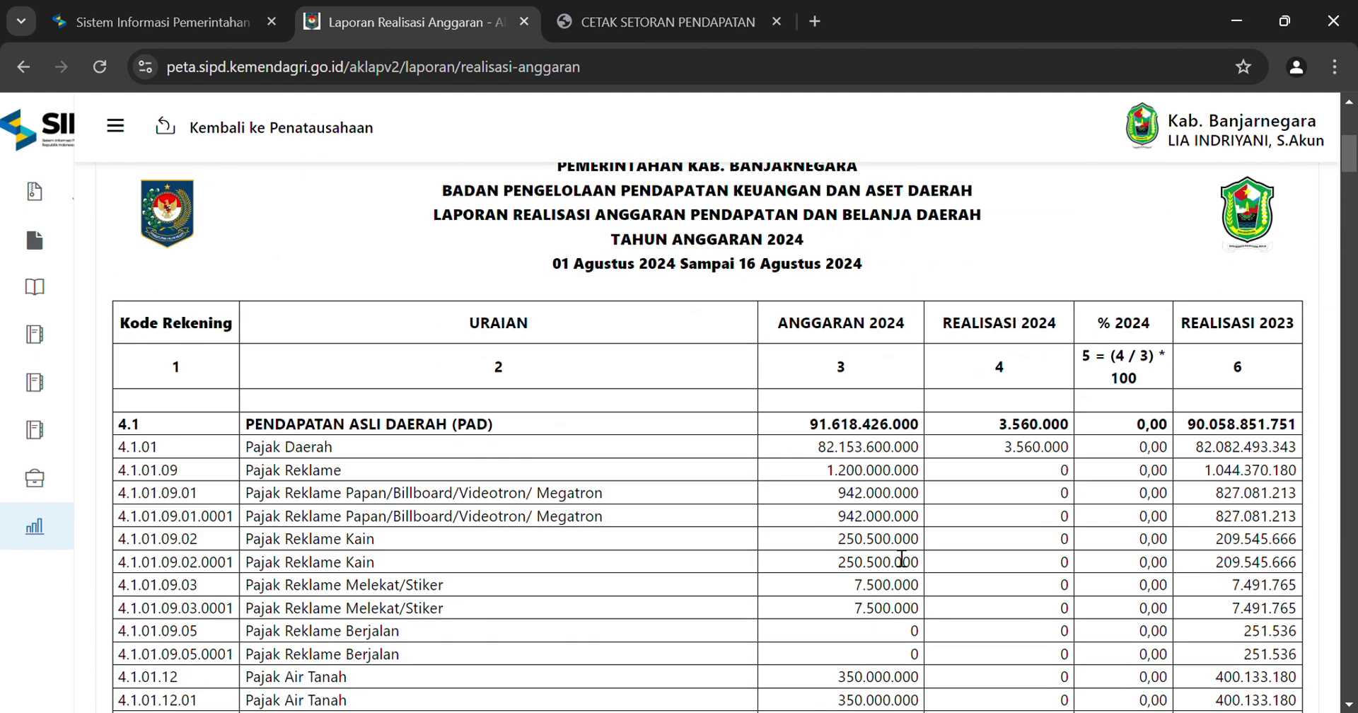
scroll(900, 552, "down", 2)
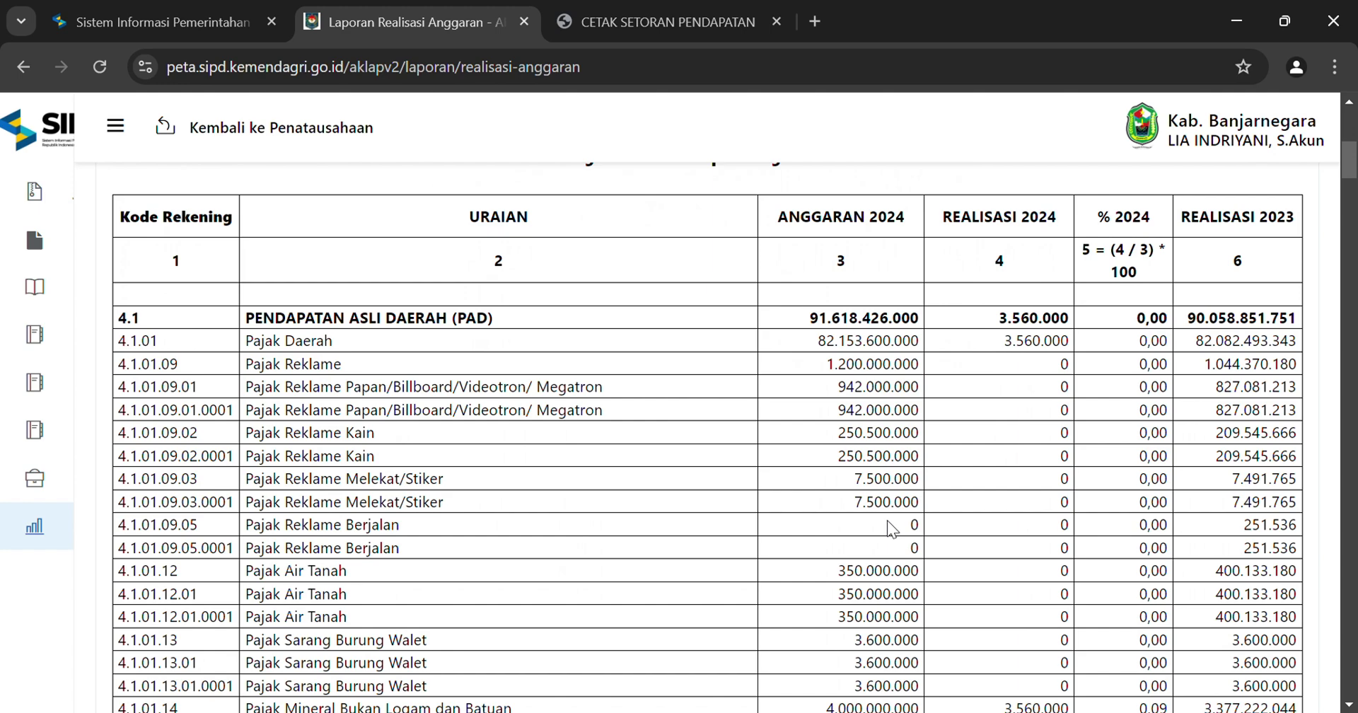
scroll(886, 526, "down", 3)
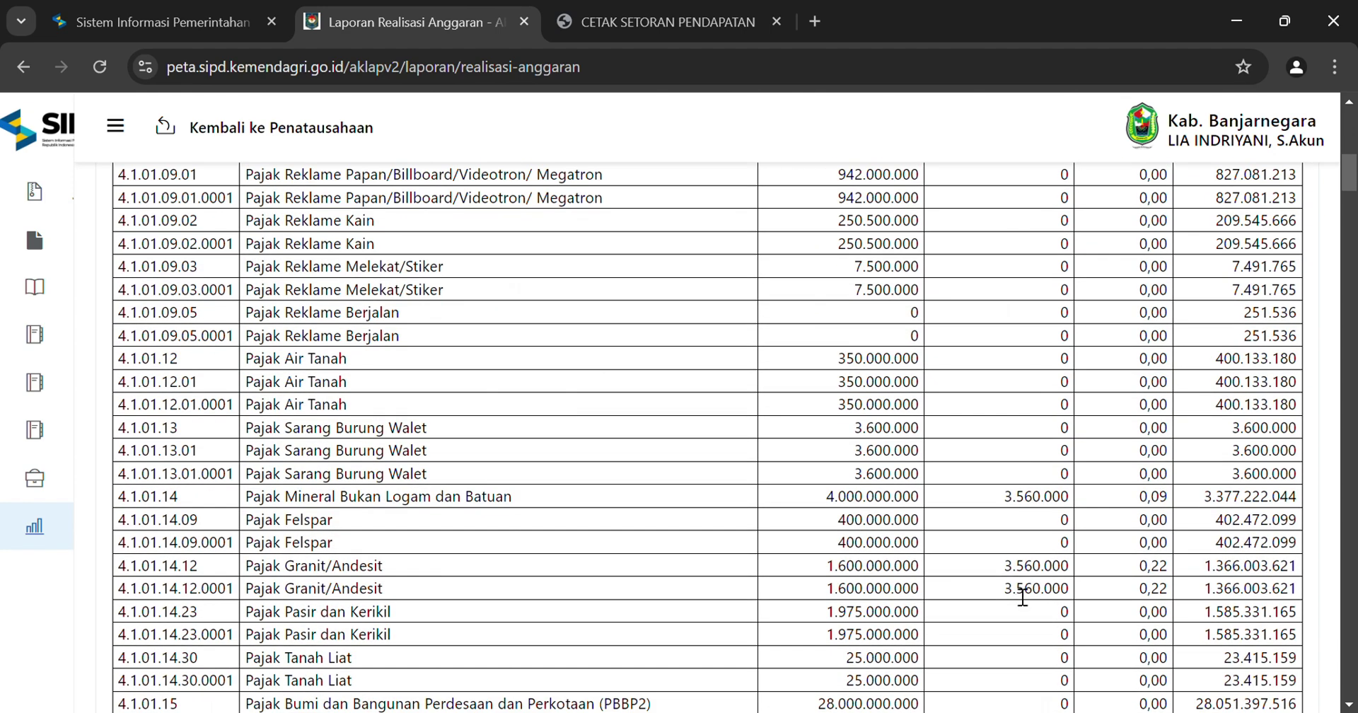
left_click_drag(1004, 594, 1077, 599)
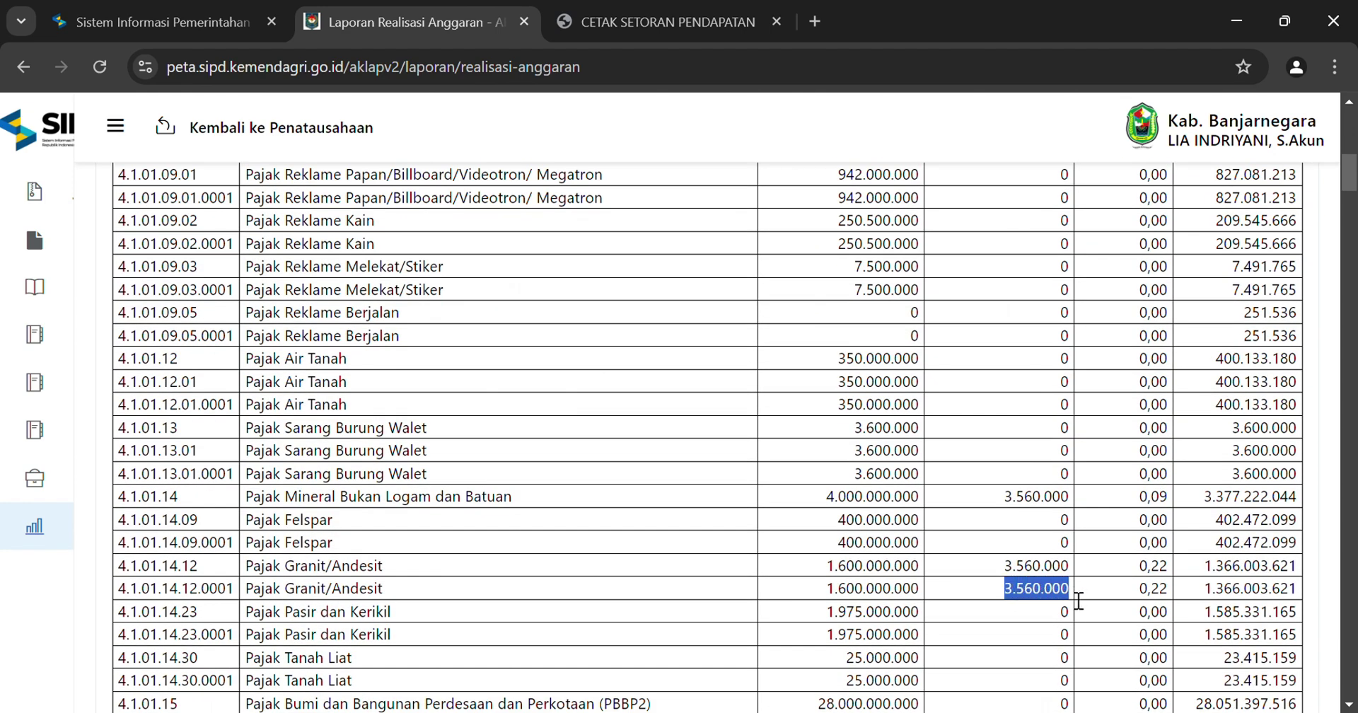